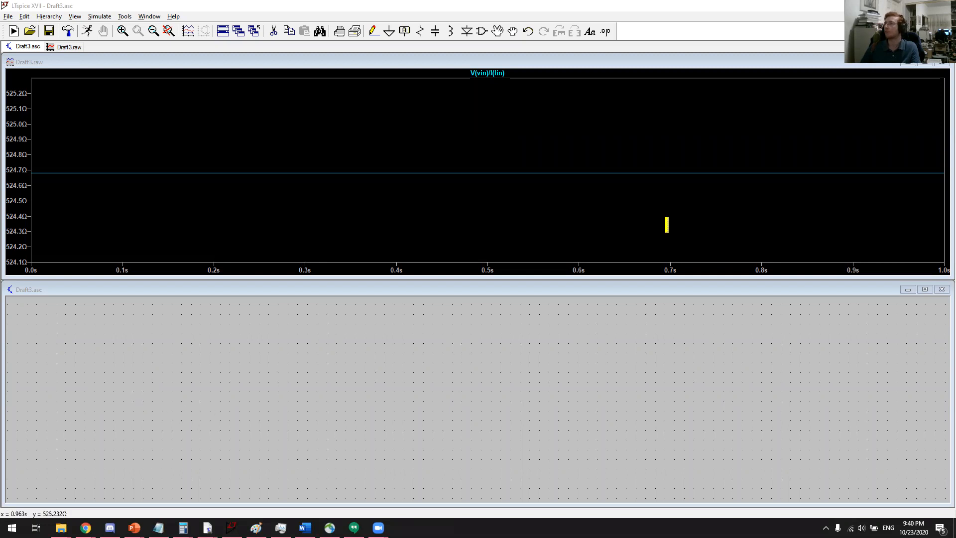
Step: Close the Draft3 schematic without saving its changes and create a new blank schematic
{"action": "left_click", "coordinate": [942, 289]}
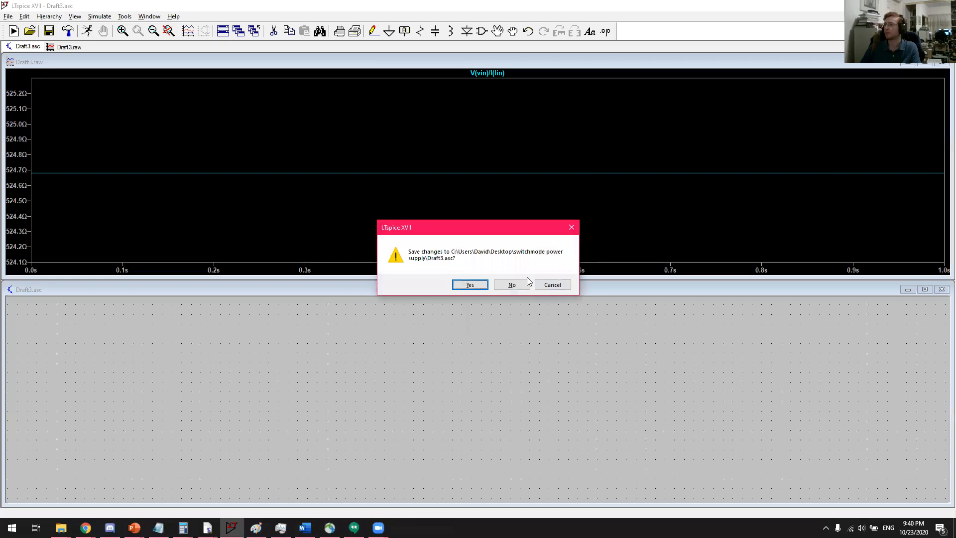
{"action": "left_click", "coordinate": [514, 283]}
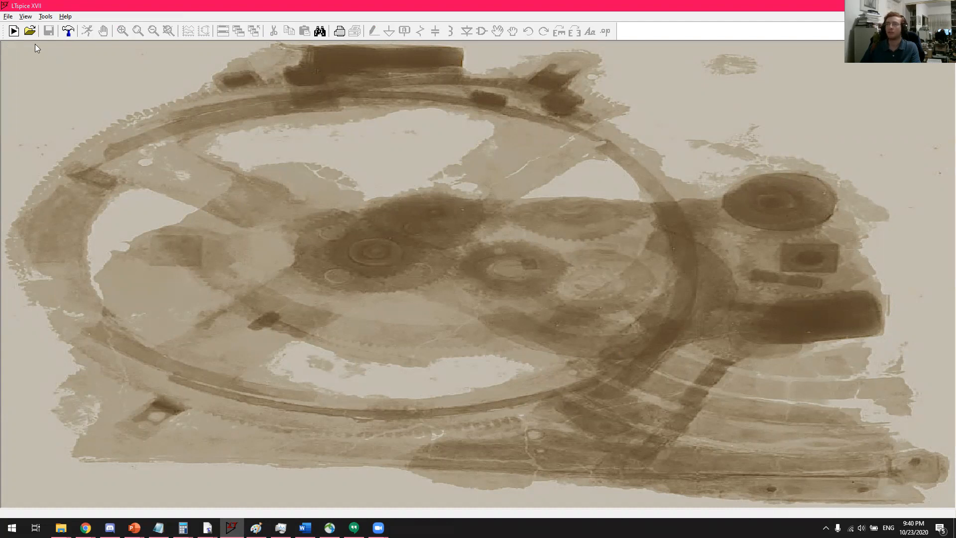
{"action": "left_click", "coordinate": [9, 16]}
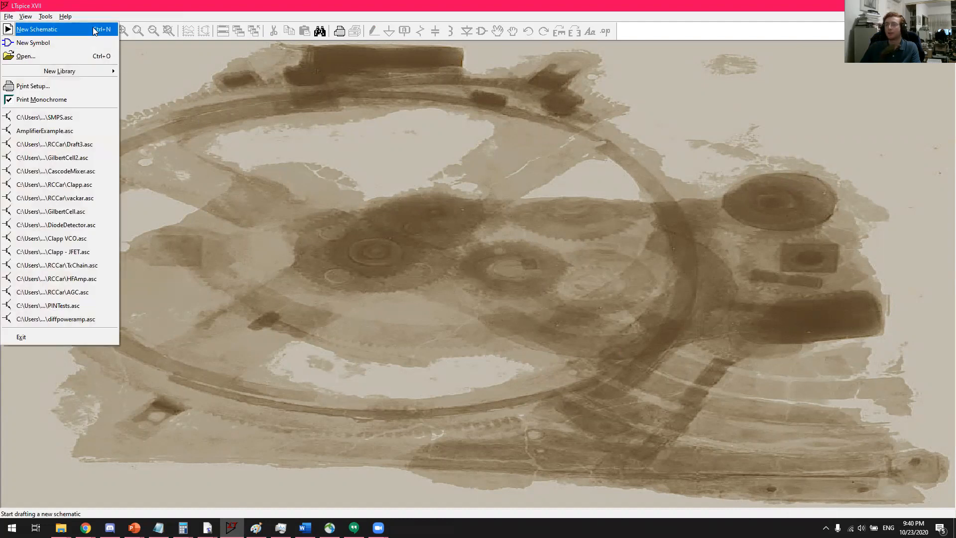
{"action": "left_click", "coordinate": [194, 106]}
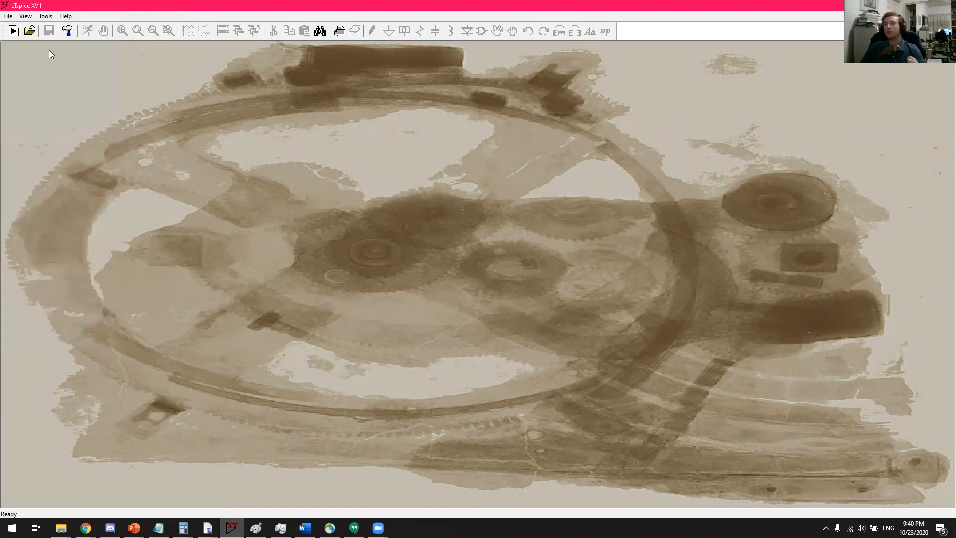
{"action": "left_click", "coordinate": [14, 32]}
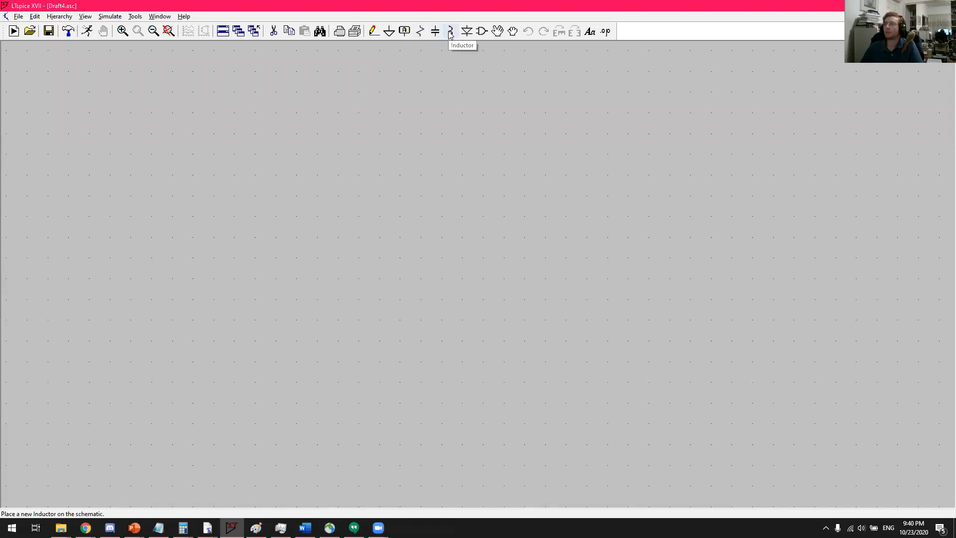
Step: Place one voltage source from the component library near the middle of the schematic
{"action": "left_click", "coordinate": [482, 33]}
{"action": "left_click_drag", "start_coordinate": [498, 154], "coordinate": [462, 139]}
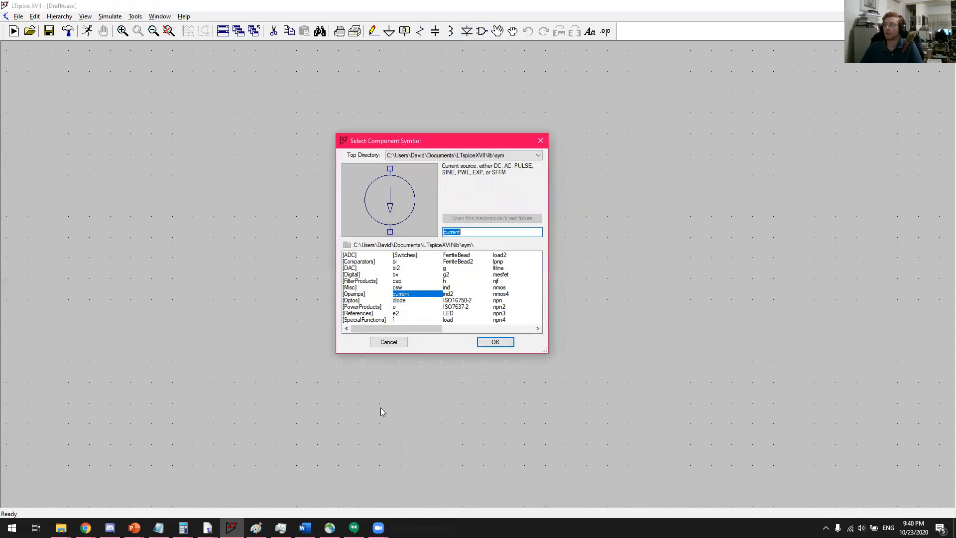
{"action": "left_click_drag", "start_coordinate": [416, 329], "coordinate": [513, 326]}
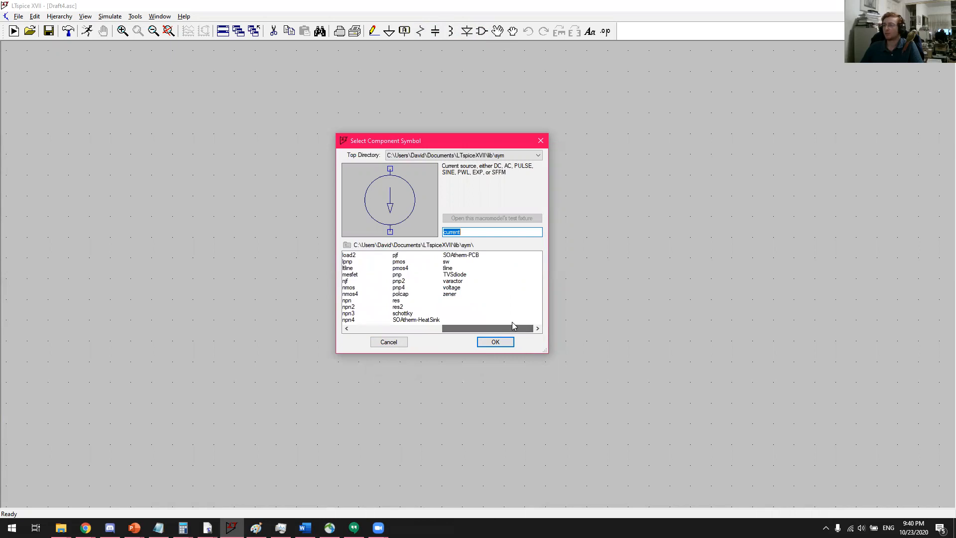
{"action": "left_click", "coordinate": [453, 289]}
{"action": "left_click", "coordinate": [495, 342]}
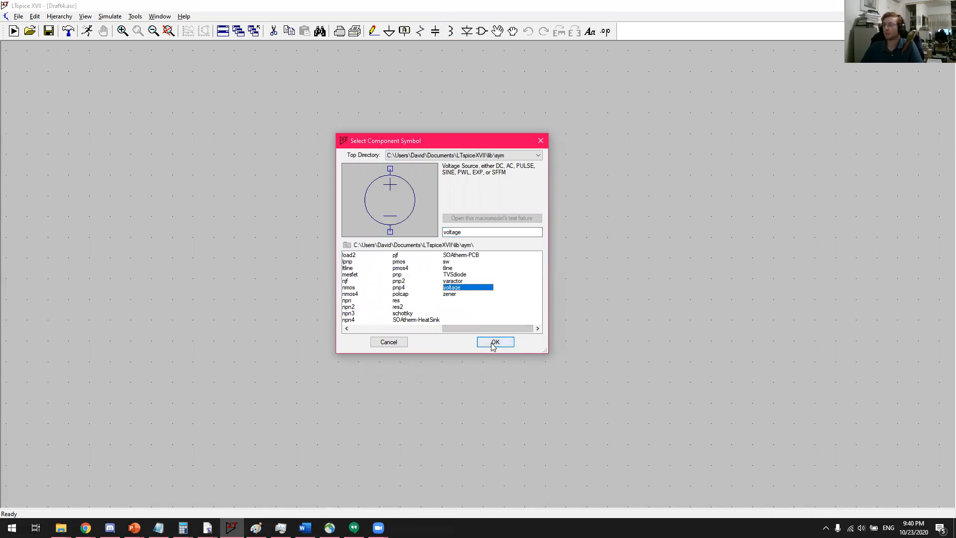
{"action": "left_click", "coordinate": [358, 197]}
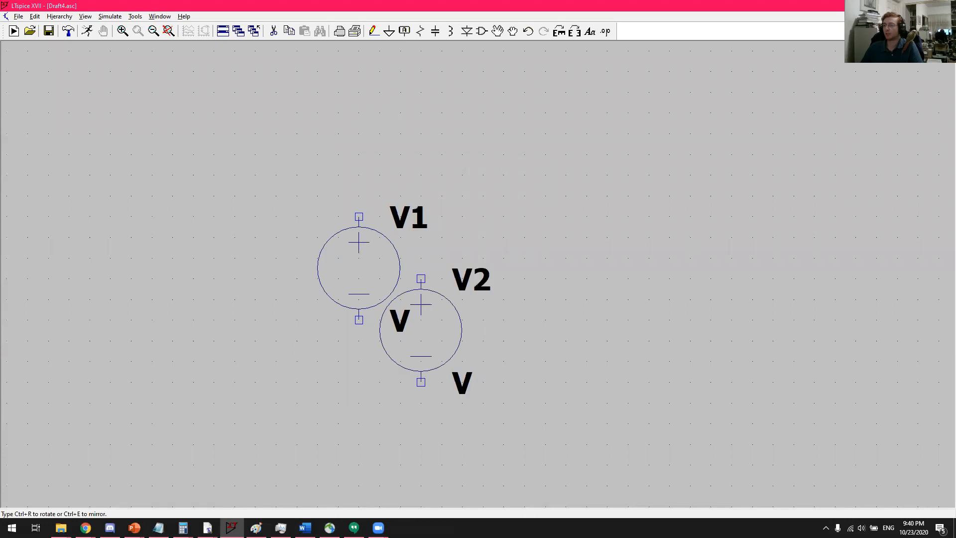
{"action": "key", "text": "Escape"}
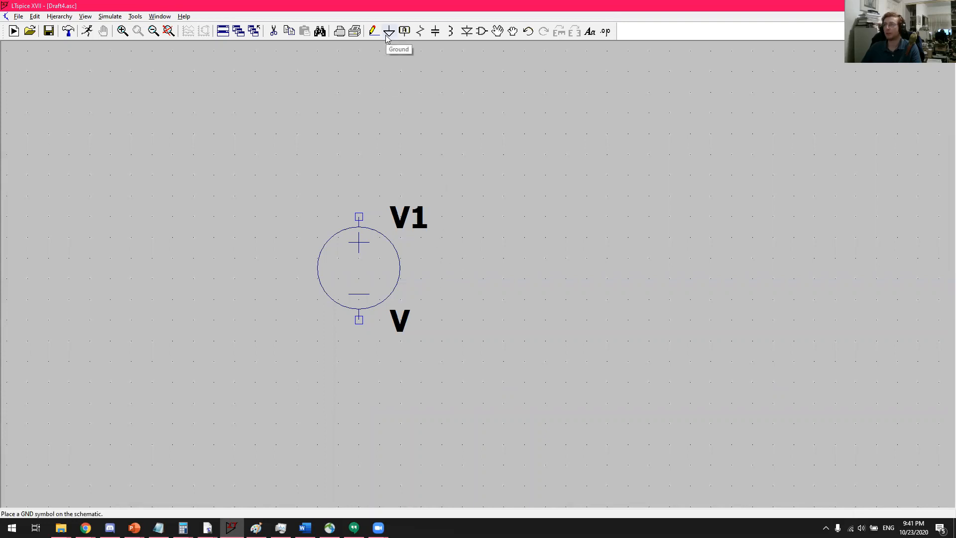
Step: Attach a ground symbol to the negative terminal of the voltage source
{"action": "key", "text": "g"}
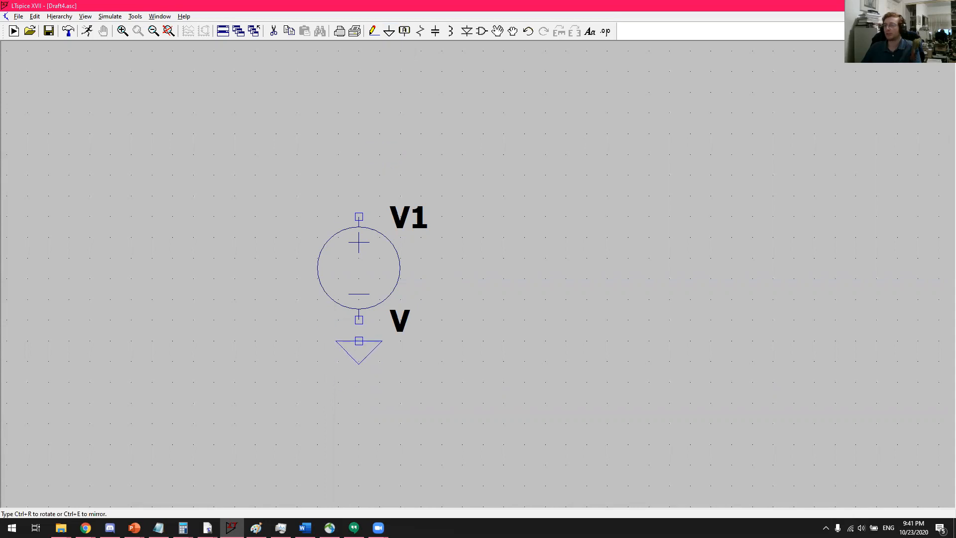
{"action": "left_click", "coordinate": [359, 319]}
{"action": "key", "text": "Escape"}
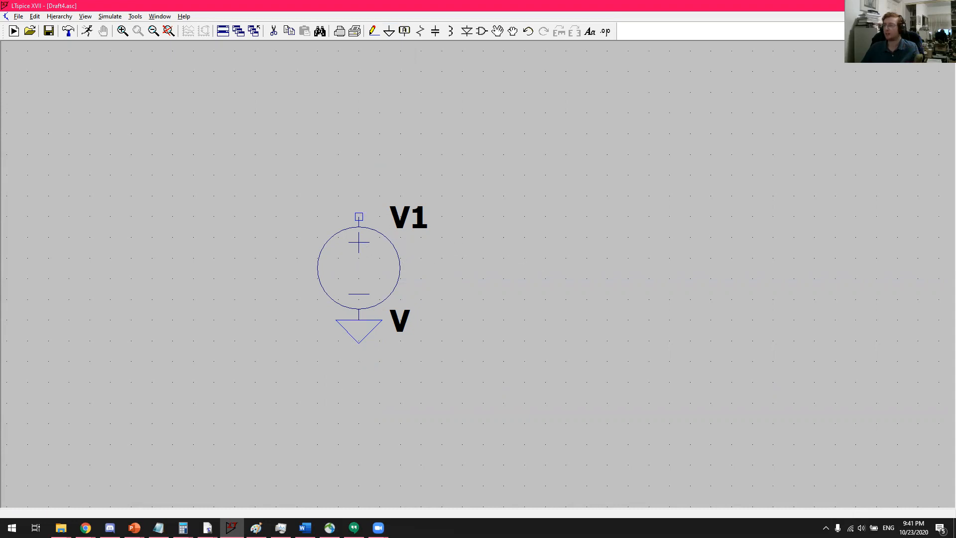
Step: Place a vertical resistor to the right of the source, level with it, and ground the resistor's lower end
{"action": "key", "text": "r"}
{"action": "left_click", "coordinate": [524, 216]}
{"action": "key", "text": "Escape"}
{"action": "key", "text": "g"}
{"action": "left_click", "coordinate": [524, 320]}
Step: Wire the resistor's upper end over to the positive terminal of V1, running the wire above both components
{"action": "key", "text": "w"}
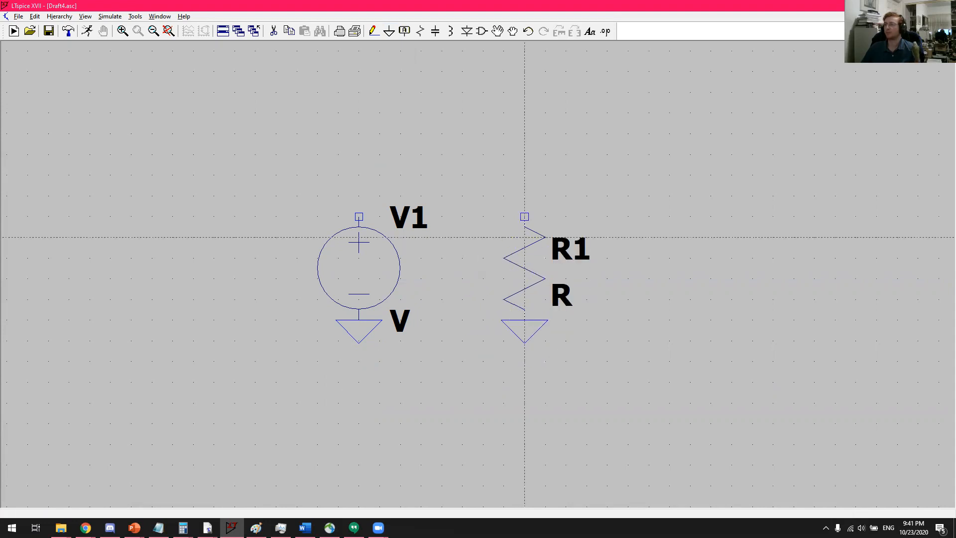
{"action": "left_click", "coordinate": [524, 216]}
{"action": "left_click", "coordinate": [524, 174]}
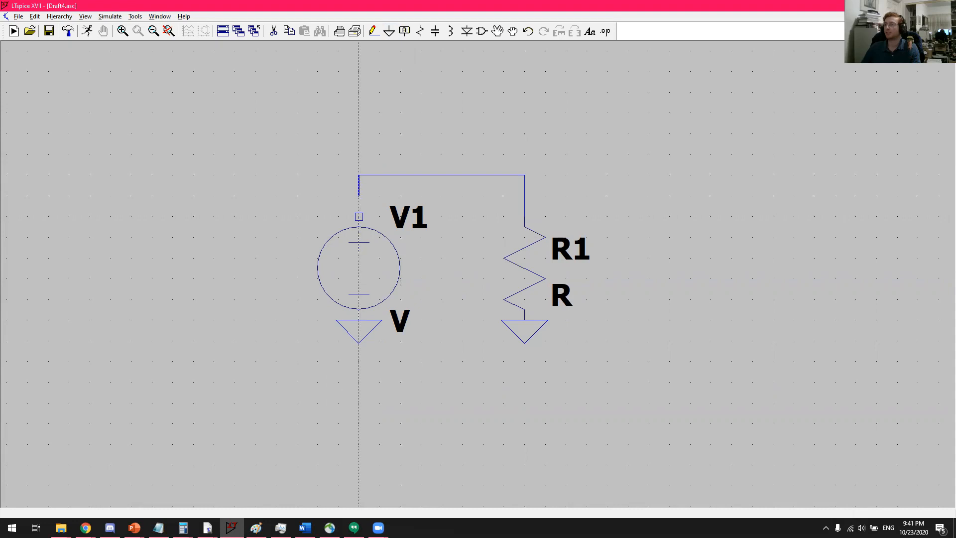
{"action": "left_click", "coordinate": [359, 216]}
{"action": "key", "text": "Escape"}
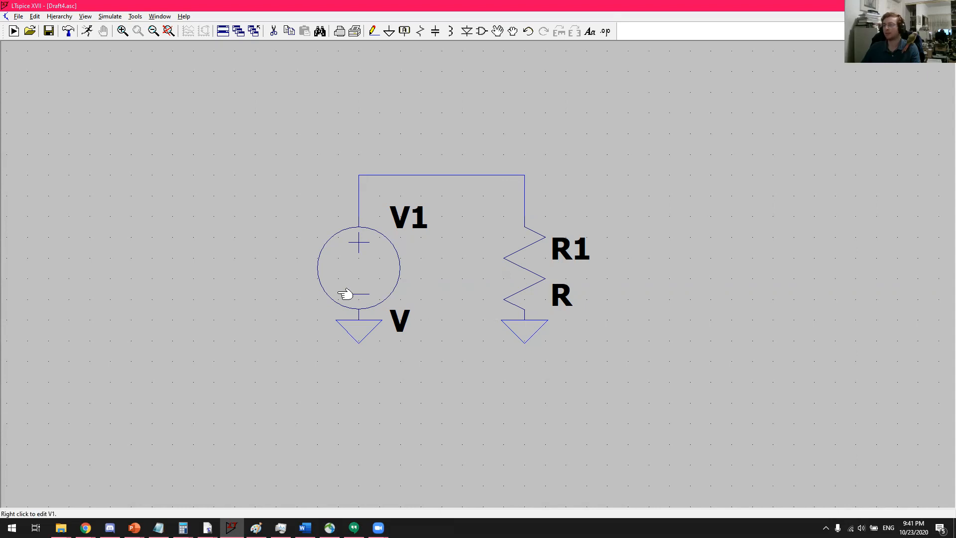
Step: Set the DC value of voltage source V1 to 1 V
{"action": "right_click", "coordinate": [358, 276]}
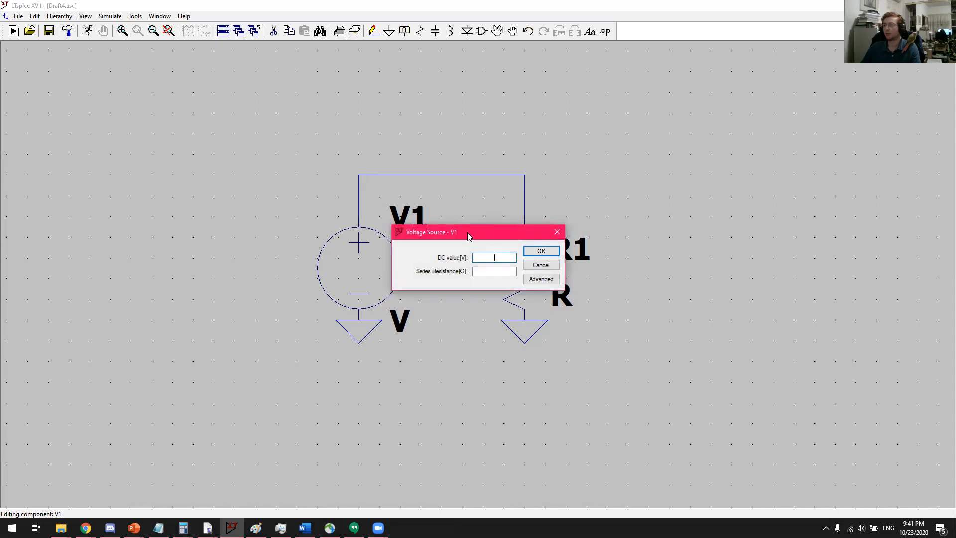
{"action": "left_click_drag", "start_coordinate": [468, 236], "coordinate": [410, 243]}
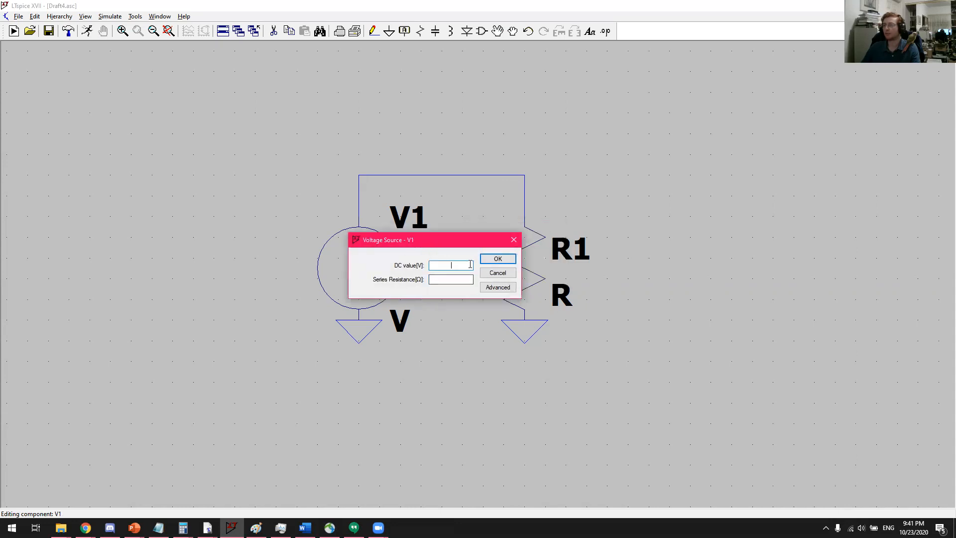
{"action": "type", "text": "1"}
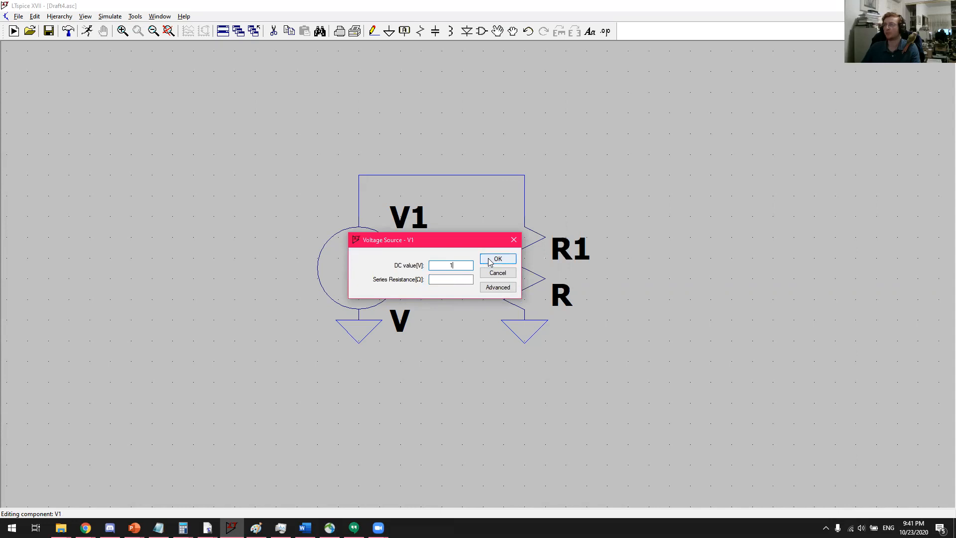
{"action": "left_click", "coordinate": [495, 259]}
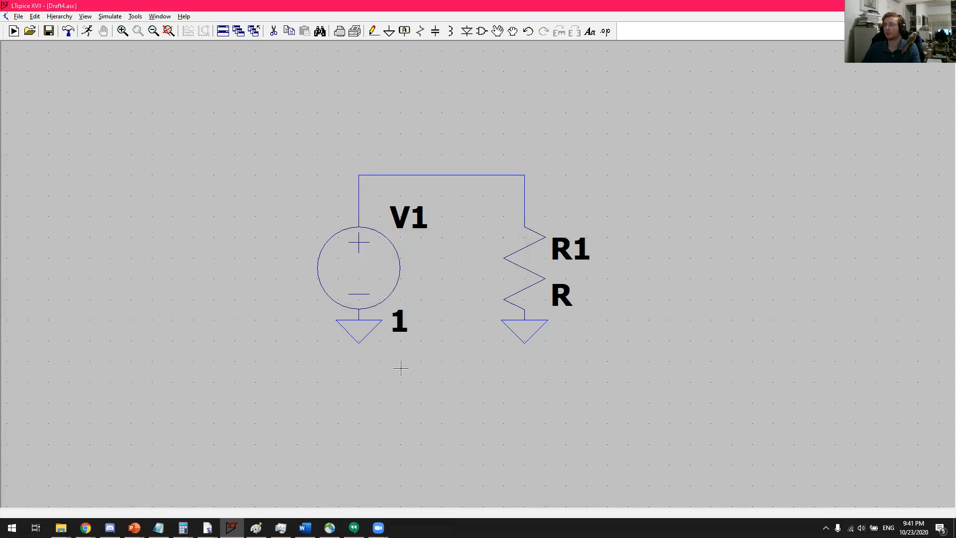
Step: Set the resistance of R1 to 1 Ω
{"action": "right_click", "coordinate": [527, 269]}
{"action": "type", "text": "1"}
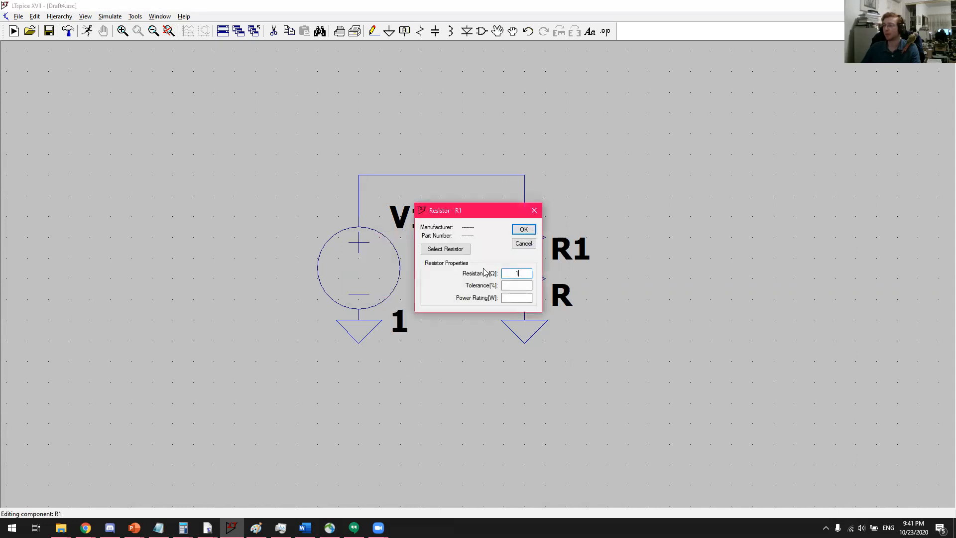
{"action": "left_click", "coordinate": [523, 229]}
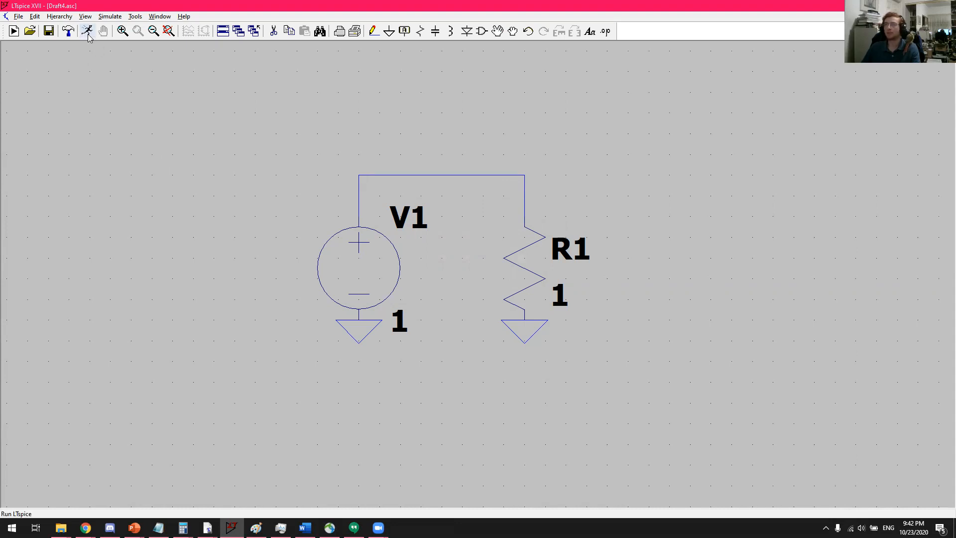
Step: Set up a transient analysis with a stop time of 1 and run the simulation
{"action": "left_click", "coordinate": [110, 17]}
{"action": "left_click", "coordinate": [118, 32]}
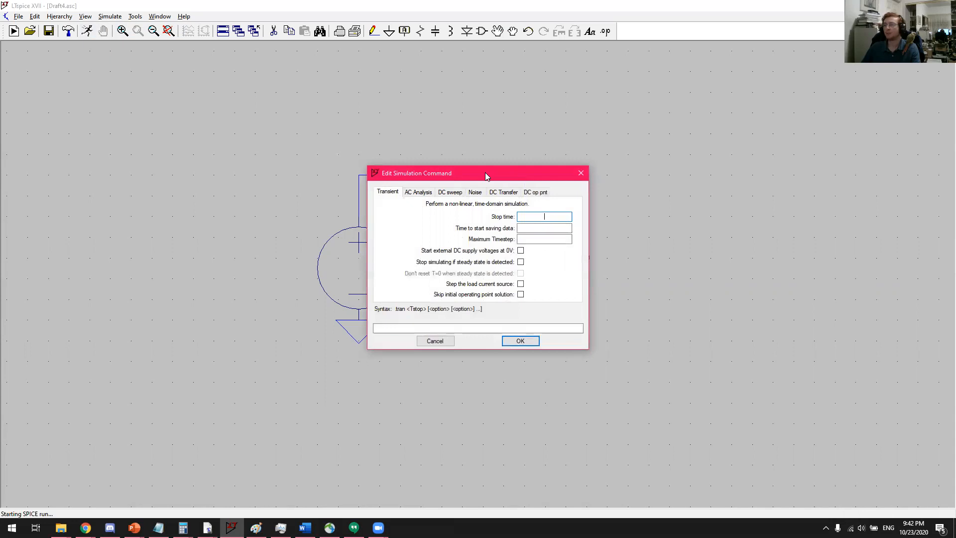
{"action": "left_click_drag", "start_coordinate": [485, 172], "coordinate": [331, 171]}
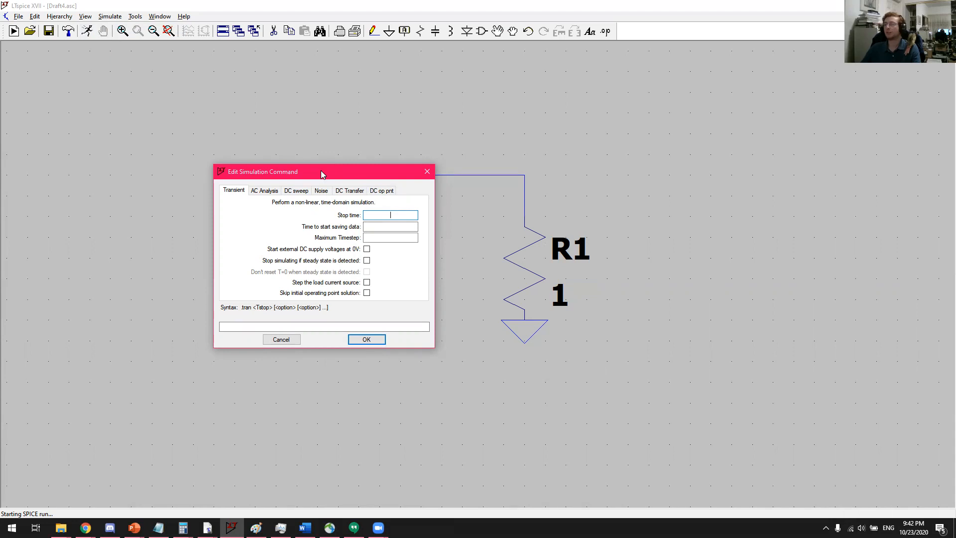
{"action": "left_click_drag", "start_coordinate": [332, 180], "coordinate": [433, 372]}
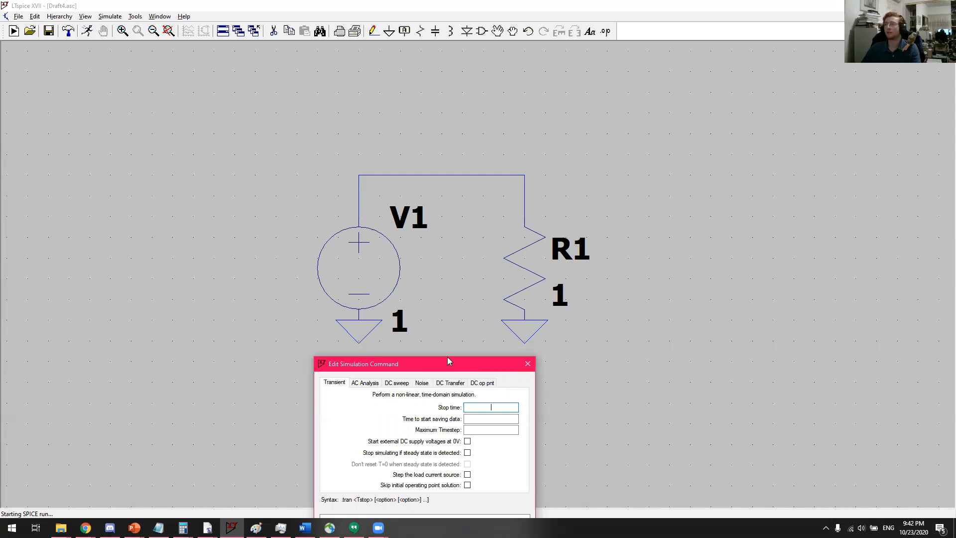
{"action": "left_click_drag", "start_coordinate": [448, 360], "coordinate": [392, 169]}
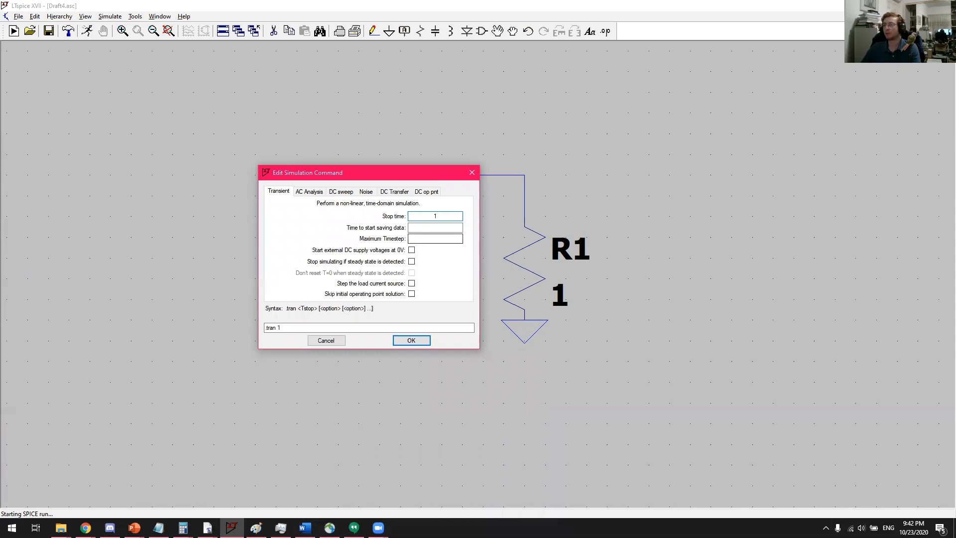
{"action": "left_click", "coordinate": [417, 340]}
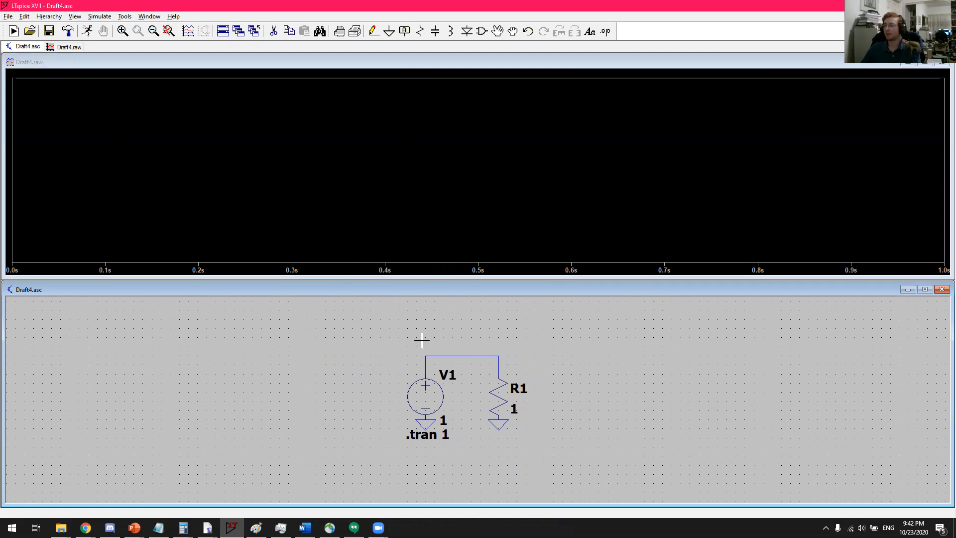
Step: Plot the voltage on the wire joining V1 and R1, plus the current through R1
{"action": "left_click", "coordinate": [468, 354]}
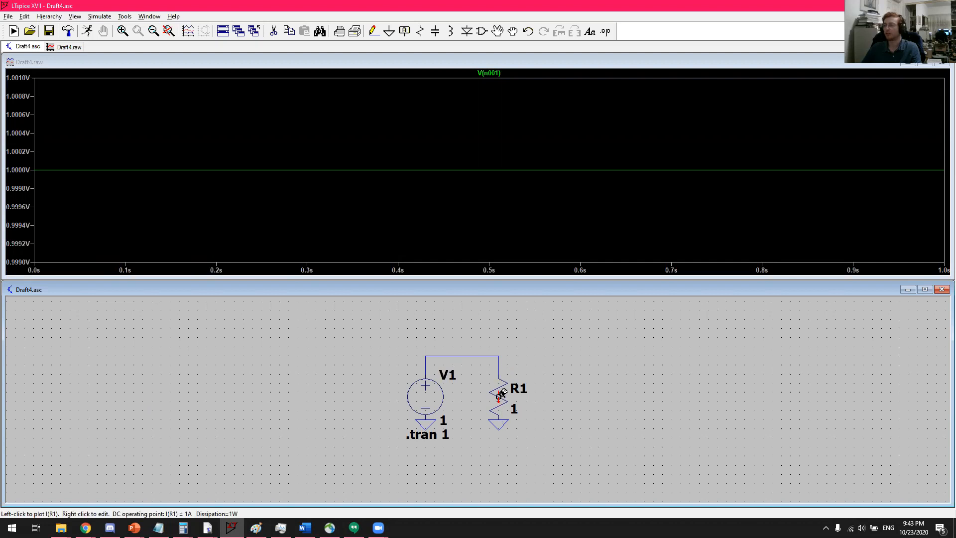
{"action": "left_click", "coordinate": [500, 394]}
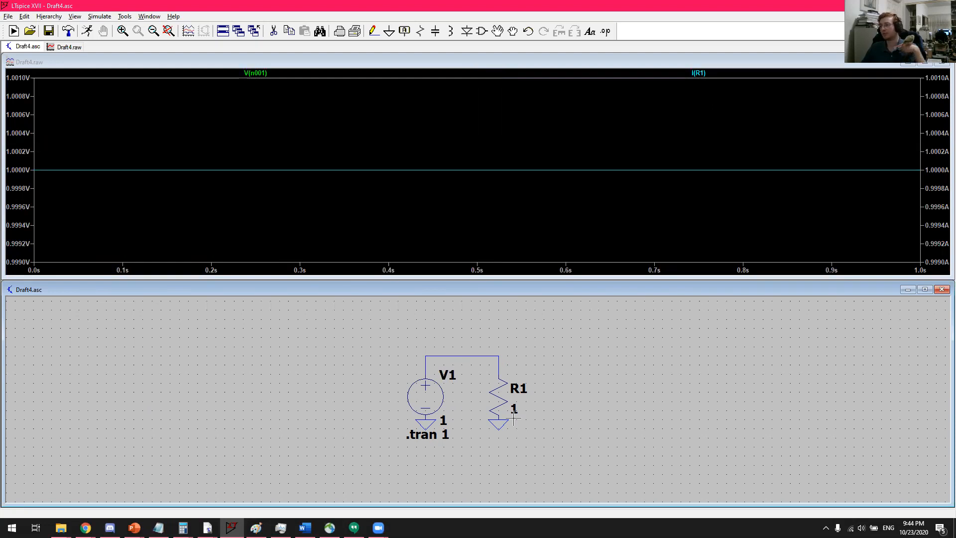
Step: Delete the horizontal wire between V1 and R1 and place a second resistor in series above R1
{"action": "key", "text": "F5"}
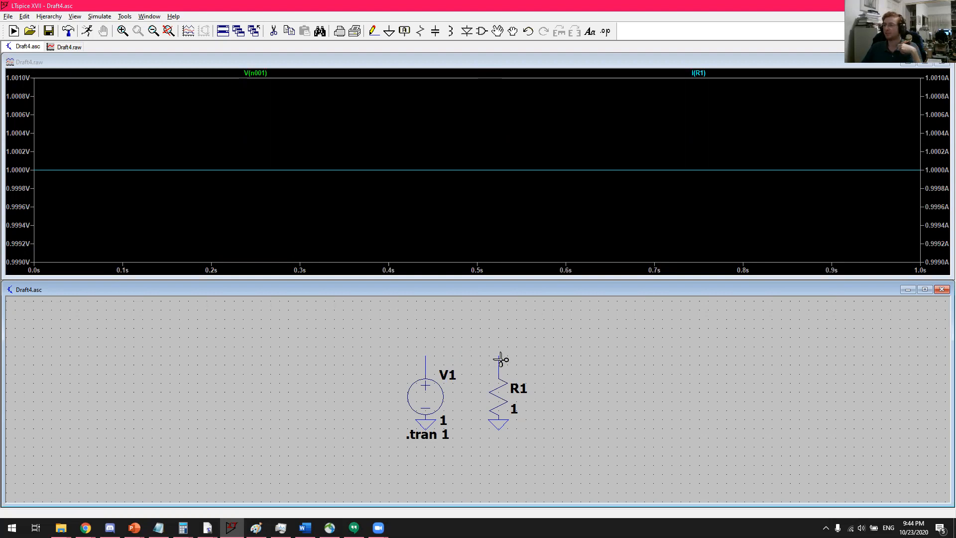
{"action": "key", "text": "r"}
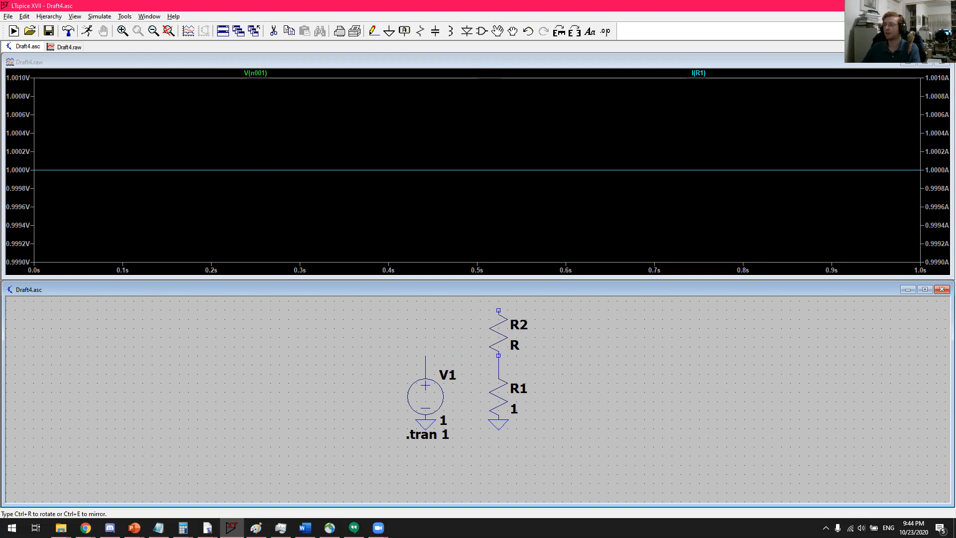
{"action": "left_click", "coordinate": [499, 310]}
{"action": "key", "text": "Escape"}
{"action": "left_click_drag", "start_coordinate": [566, 340], "coordinate": [550, 384]}
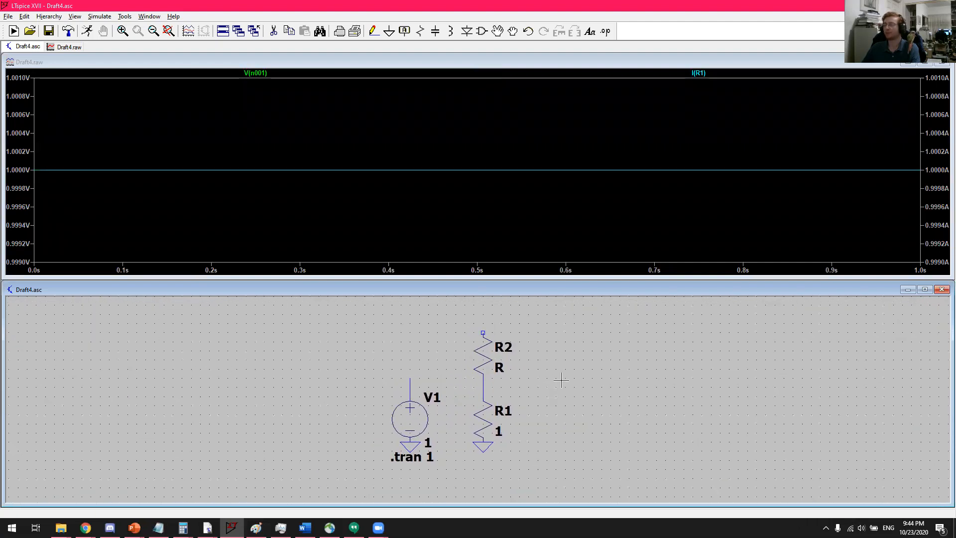
Step: Wire the upper end of R2 over to the positive terminal of V1 to close the series circuit
{"action": "key", "text": "F3"}
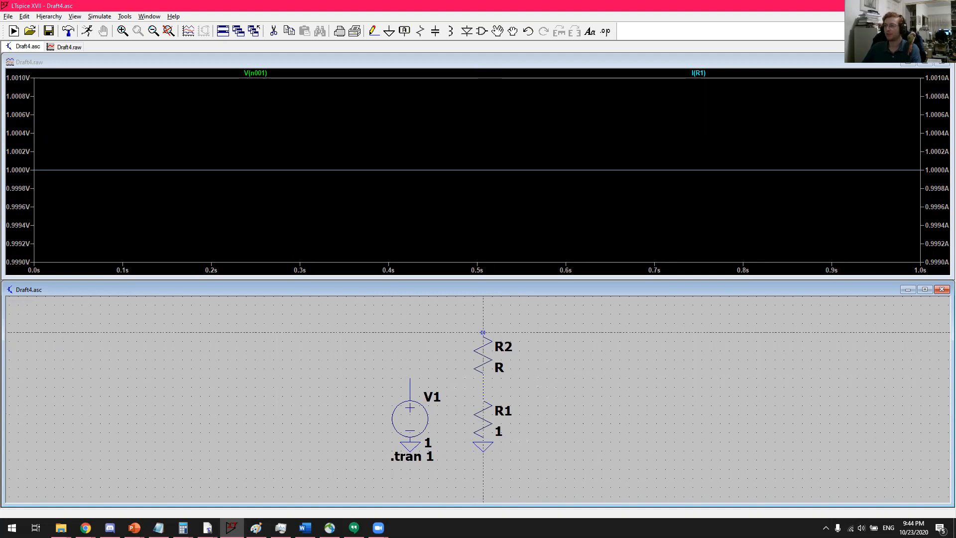
{"action": "left_click", "coordinate": [483, 313]}
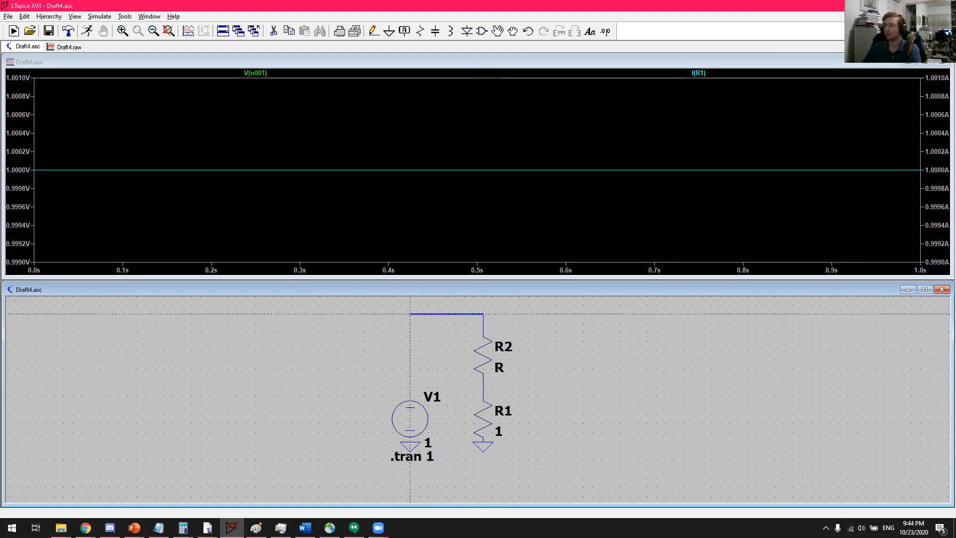
{"action": "left_click", "coordinate": [410, 401]}
{"action": "key", "text": "Escape"}
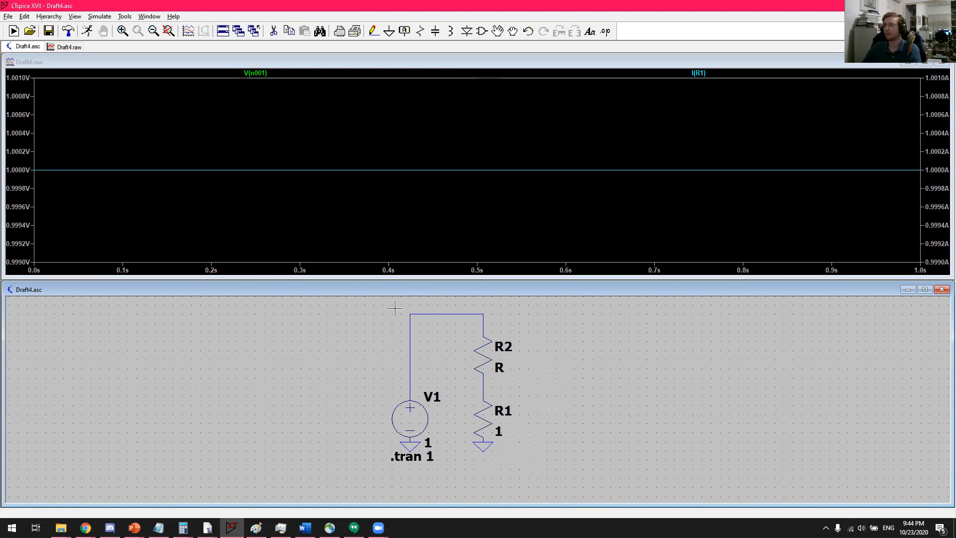
{"action": "left_click", "coordinate": [379, 34]}
{"action": "left_click_drag", "start_coordinate": [581, 373], "coordinate": [556, 383]}
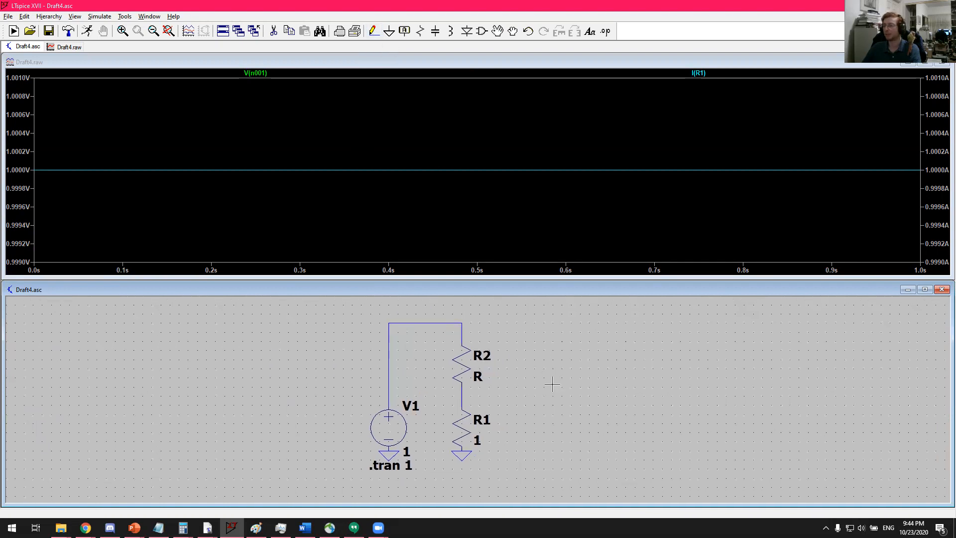
Step: Set R2's resistance to 2 and rerun the simulation
{"action": "right_click", "coordinate": [459, 370]}
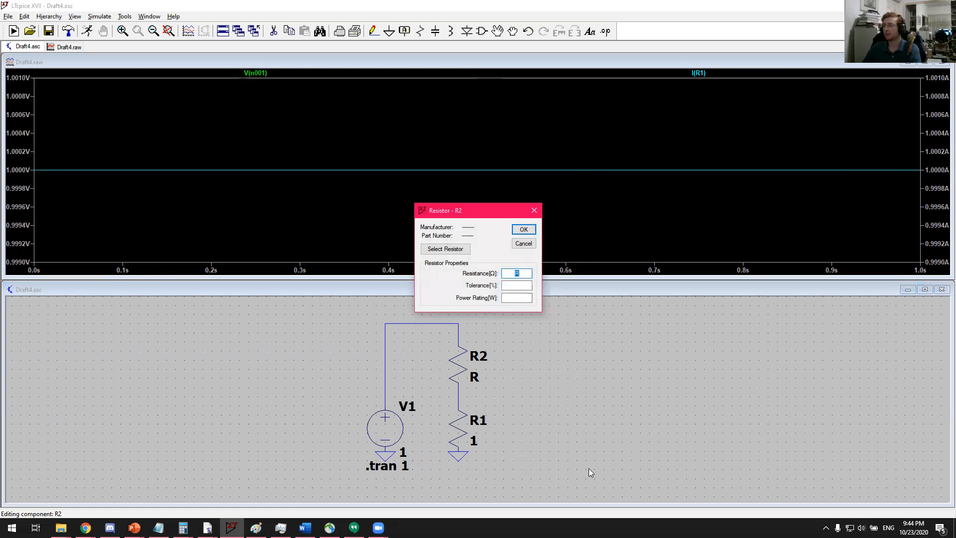
{"action": "left_click", "coordinate": [523, 229]}
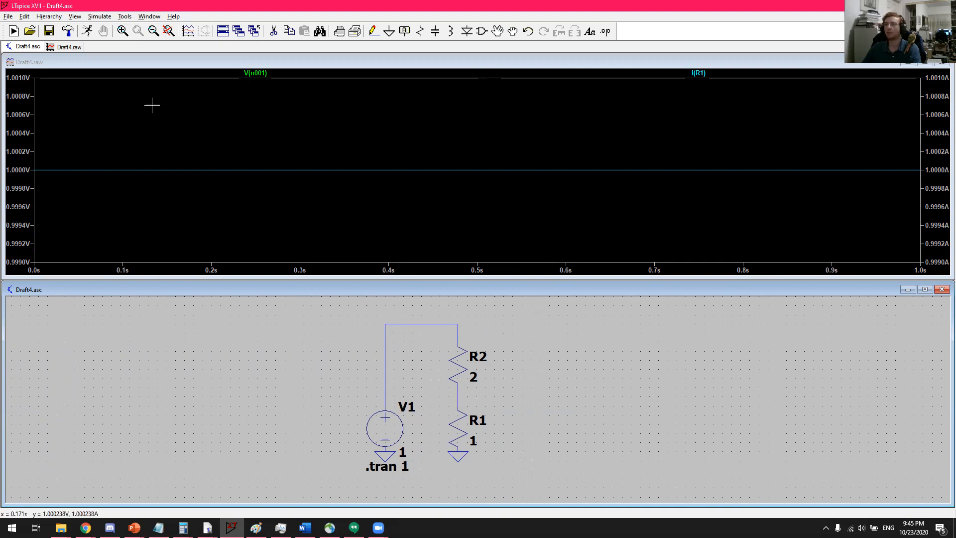
{"action": "left_click", "coordinate": [91, 32]}
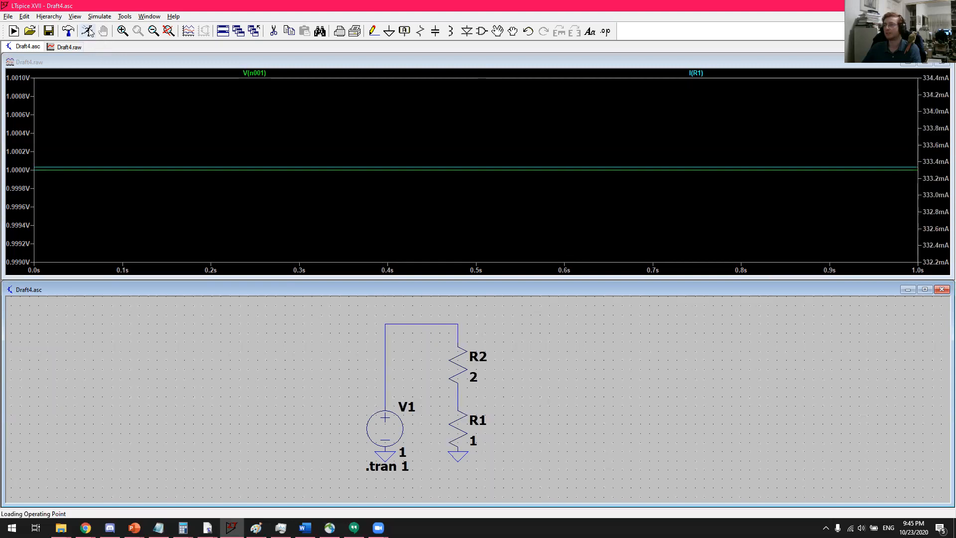
Step: Plot the voltage between R2 and R1 with the current through R2, and replace both traces with the current through V1
{"action": "left_click", "coordinate": [459, 394]}
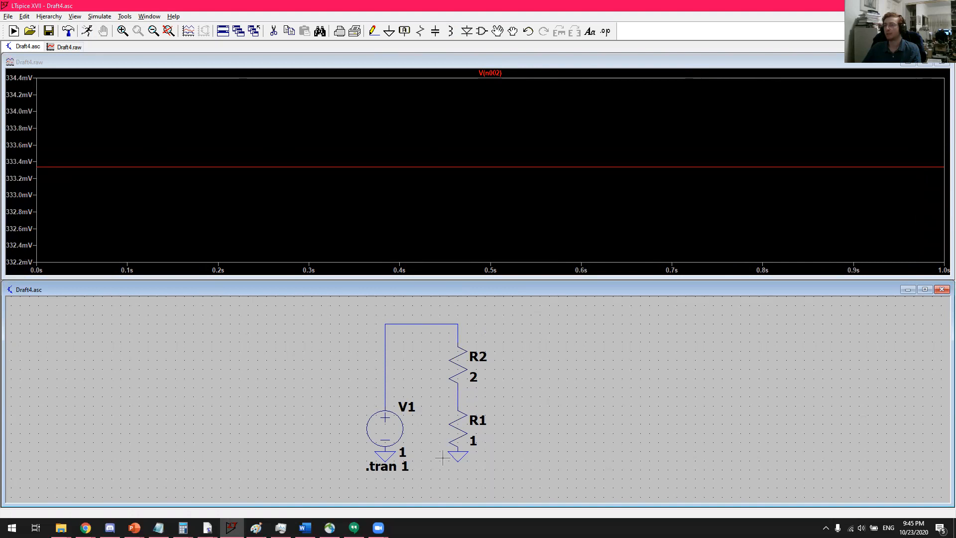
{"action": "left_click", "coordinate": [458, 366]}
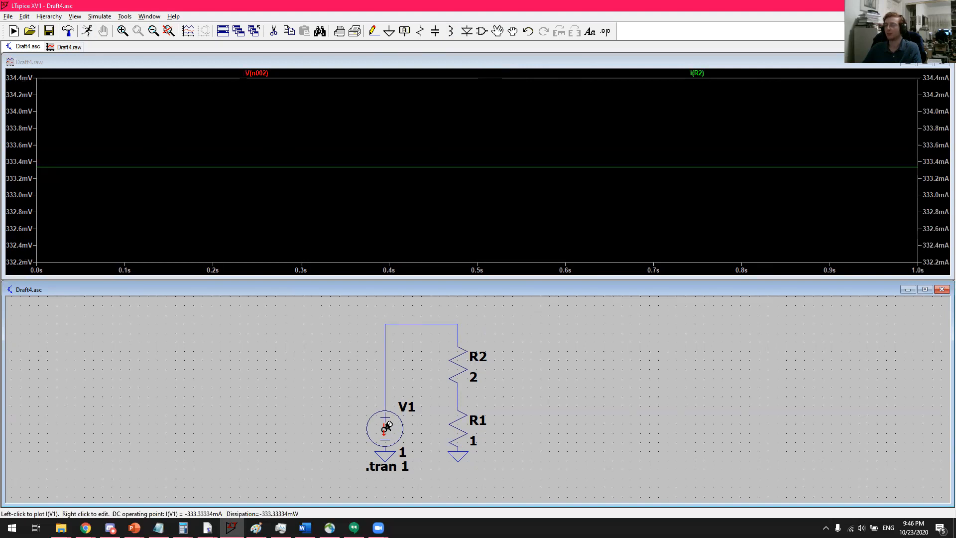
{"action": "left_click", "coordinate": [387, 426]}
{"action": "left_click", "coordinate": [388, 426]}
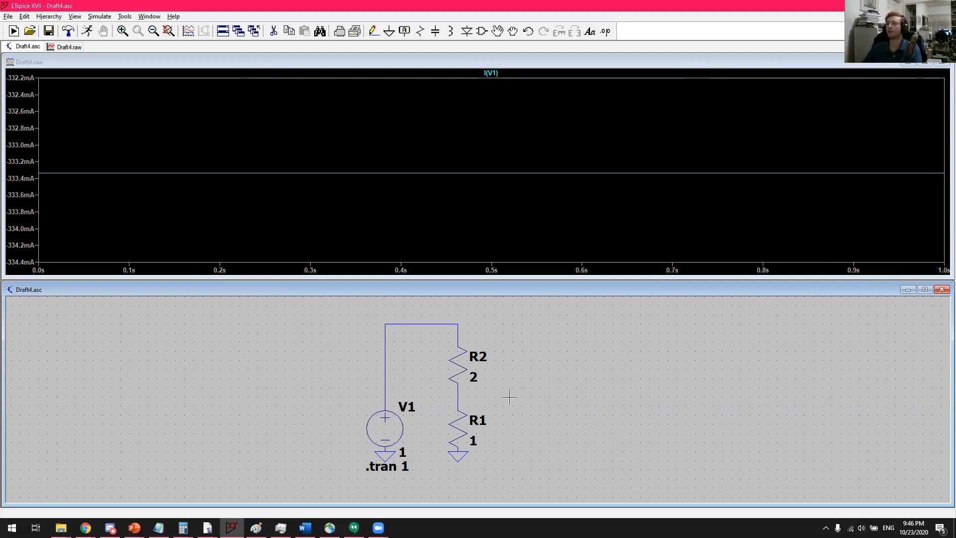
Step: Place three more resistors beside R1 and R2: R3 horizontal at the R1–R2 junction's height, R4 vertical above and R5 vertical below its far end
{"action": "key", "text": "r"}
{"action": "key", "text": "ctrl+r"}
{"action": "left_click", "coordinate": [527, 396]}
{"action": "key", "text": "ctrl+r"}
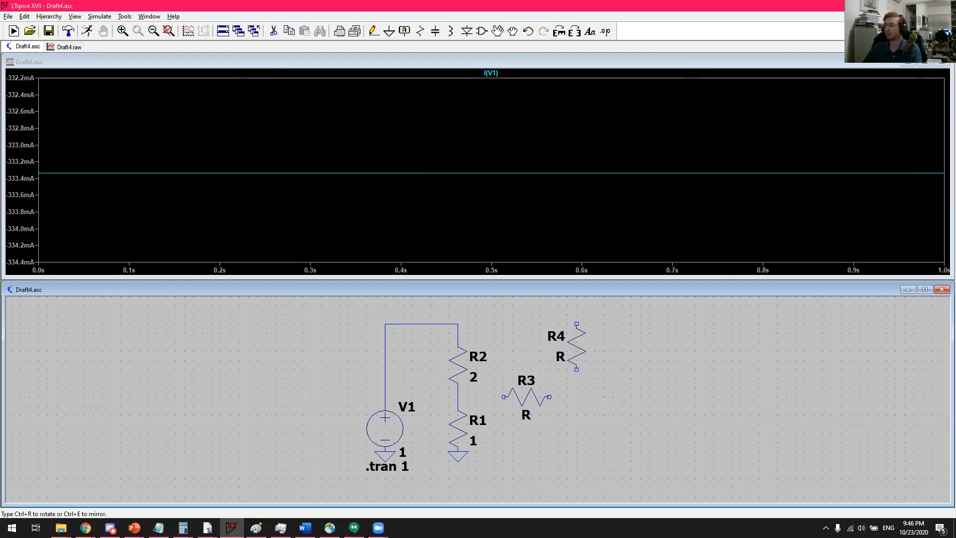
{"action": "left_click", "coordinate": [577, 356]}
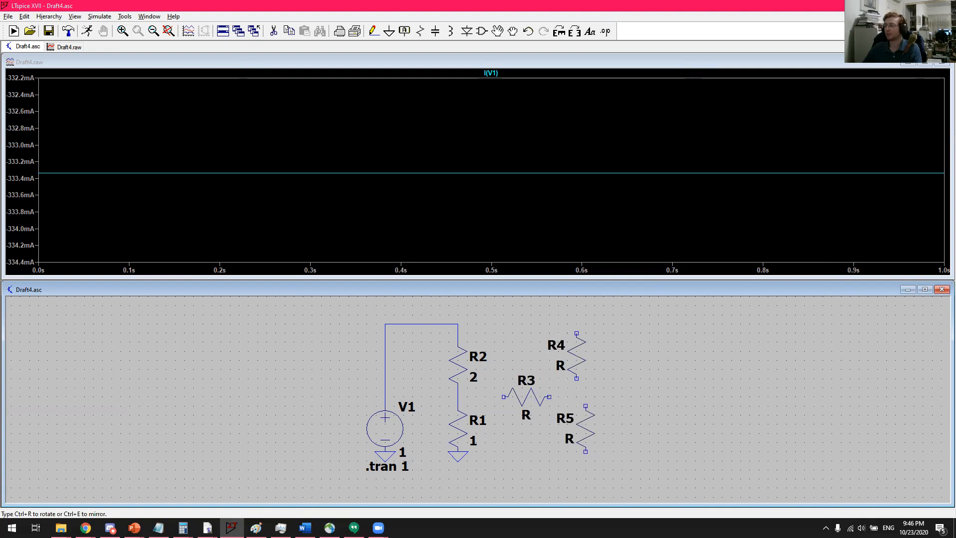
{"action": "left_click", "coordinate": [576, 428]}
Step: Wire R3 between the R1–R2 junction and the joined ends of R4 and R5, and connect R4's upper end to R2's upper end
{"action": "key", "text": "F3"}
{"action": "left_click", "coordinate": [458, 396]}
{"action": "left_click", "coordinate": [503, 397]}
{"action": "left_click", "coordinate": [549, 397]}
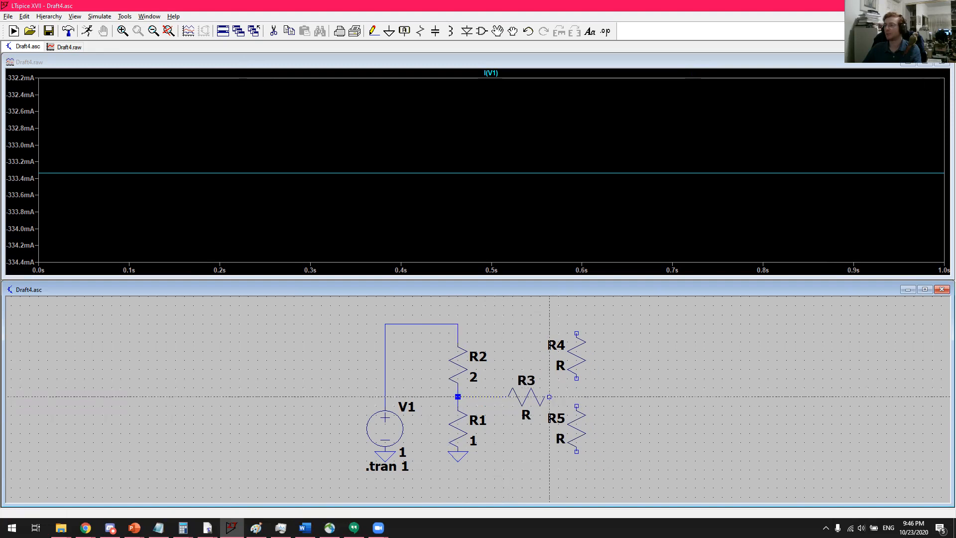
{"action": "left_click", "coordinate": [577, 406]}
{"action": "left_click", "coordinate": [576, 396]}
{"action": "left_click", "coordinate": [577, 379]}
{"action": "left_click", "coordinate": [576, 333]}
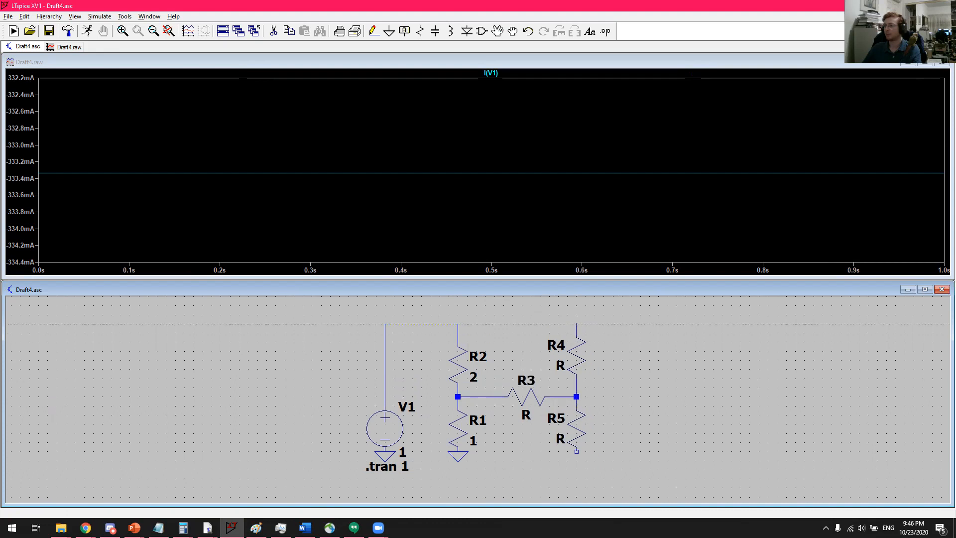
{"action": "left_click", "coordinate": [457, 324]}
{"action": "key", "text": "Escape"}
Step: Place a ground on the lower end of R5
{"action": "key", "text": "g"}
{"action": "left_click", "coordinate": [576, 451]}
{"action": "key", "text": "Escape"}
Step: Set the resistances of R3 to 5, R4 to 7 and R5 to 3
{"action": "right_click", "coordinate": [518, 392]}
{"action": "type", "text": "5"}
{"action": "key", "text": "Return"}
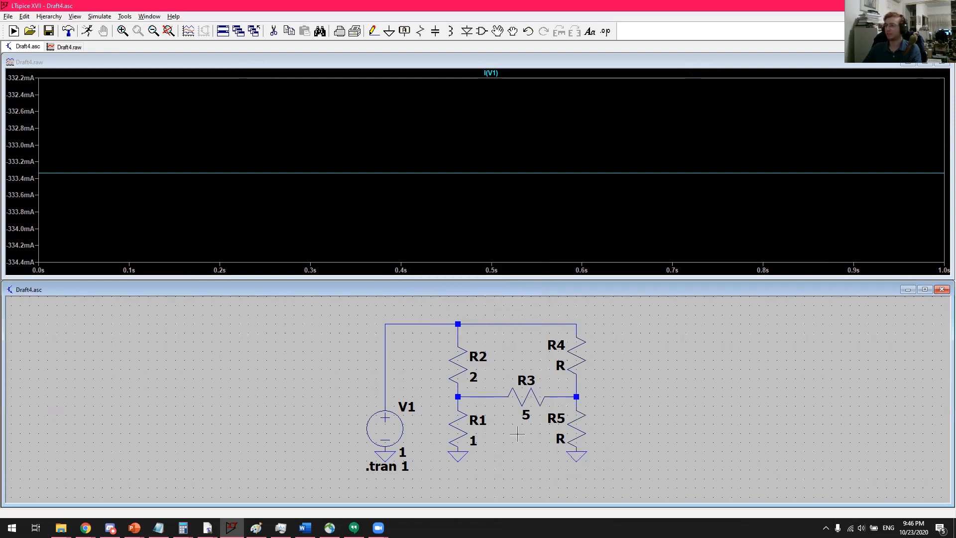
{"action": "right_click", "coordinate": [585, 357]}
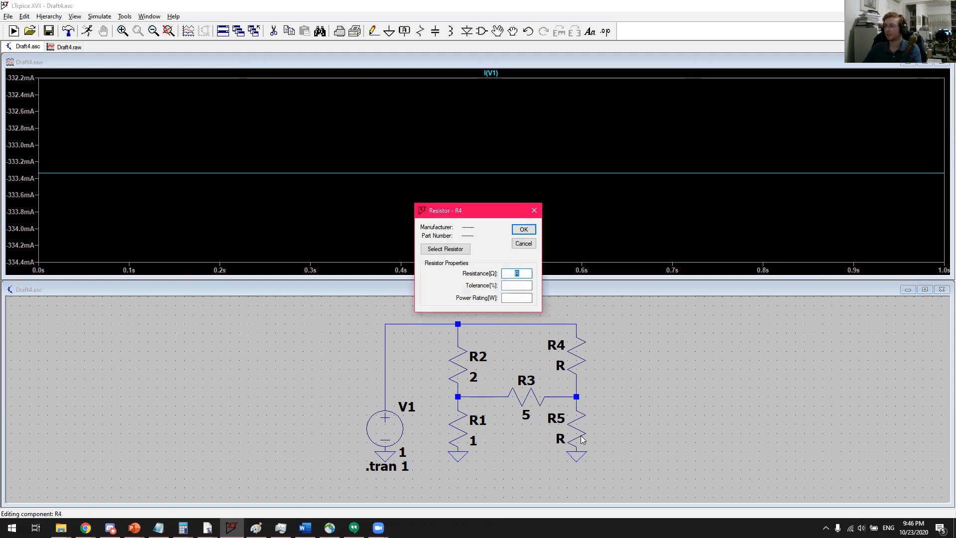
{"action": "type", "text": "7"}
{"action": "key", "text": "Return"}
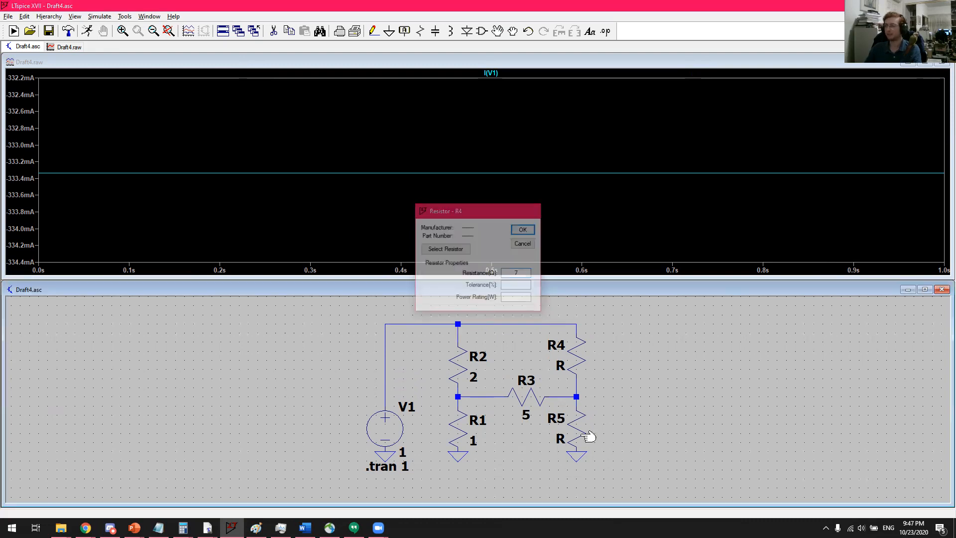
{"action": "right_click", "coordinate": [581, 438]}
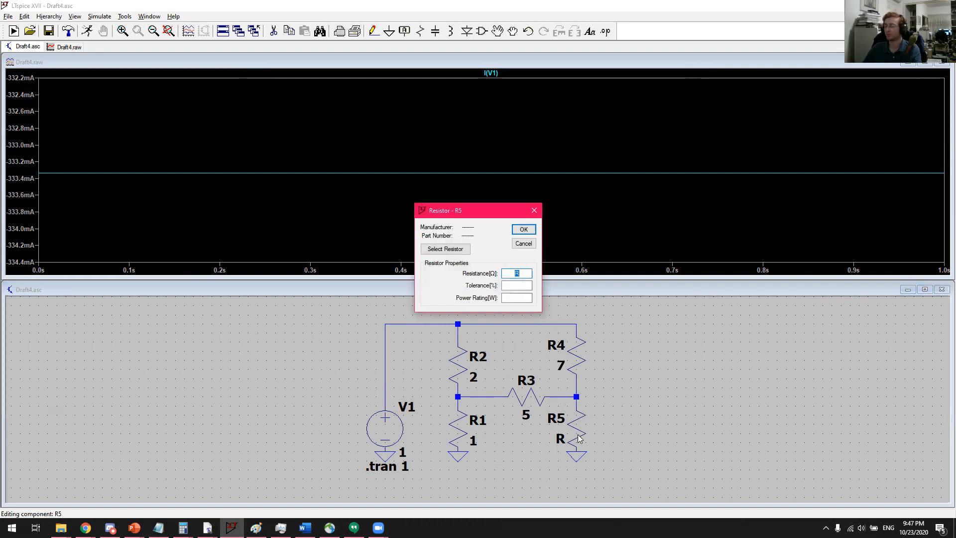
{"action": "type", "text": "2"}
{"action": "key", "text": "BackSpace"}
{"action": "type", "text": "3"}
{"action": "key", "text": "Return"}
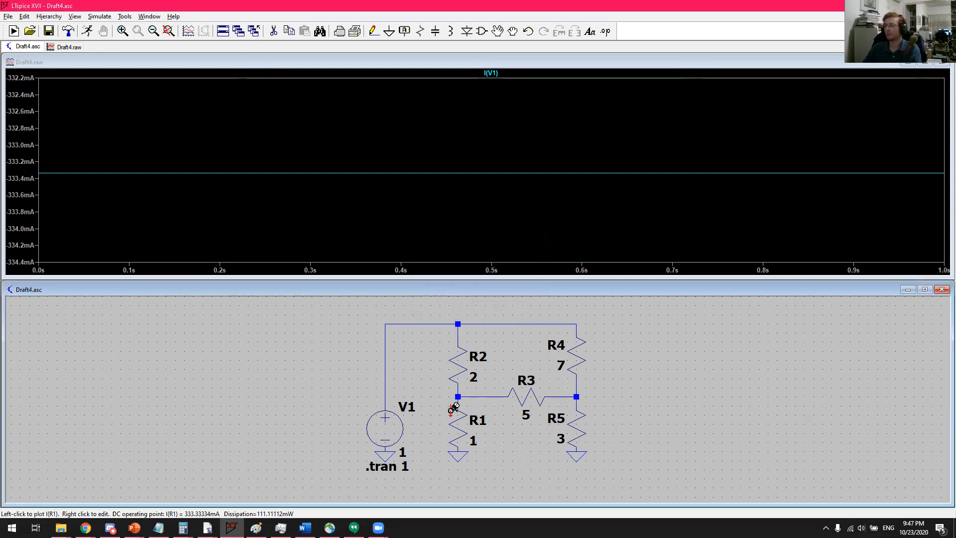
Step: Delete the voltage source V1 from the circuit, keeping its wire and ground
{"action": "left_click_drag", "start_coordinate": [413, 380], "coordinate": [417, 410]}
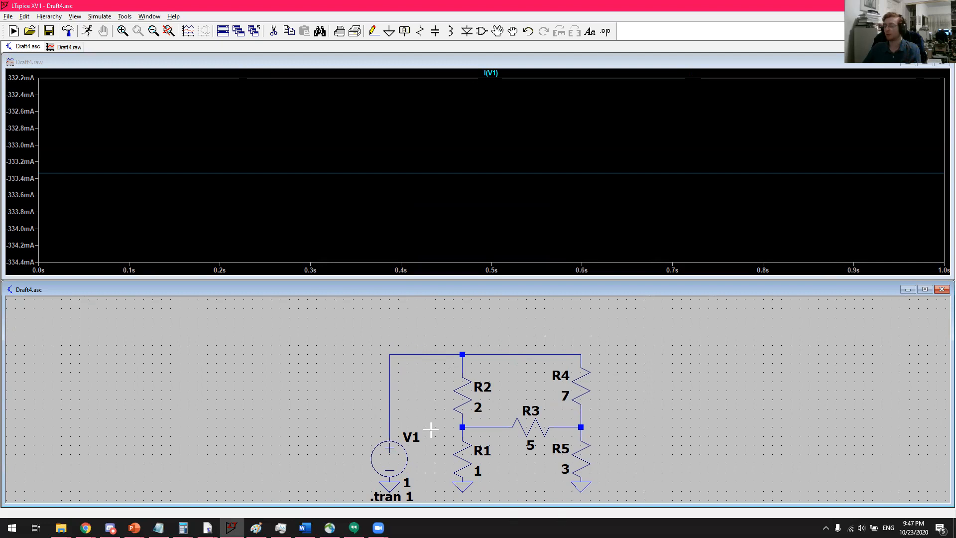
{"action": "left_click_drag", "start_coordinate": [422, 385], "coordinate": [419, 367]}
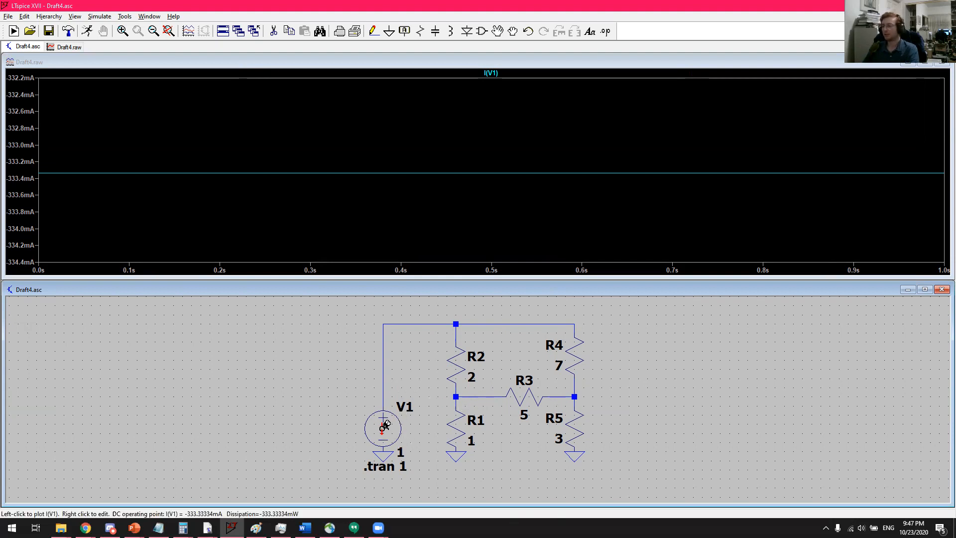
{"action": "key", "text": "Delete"}
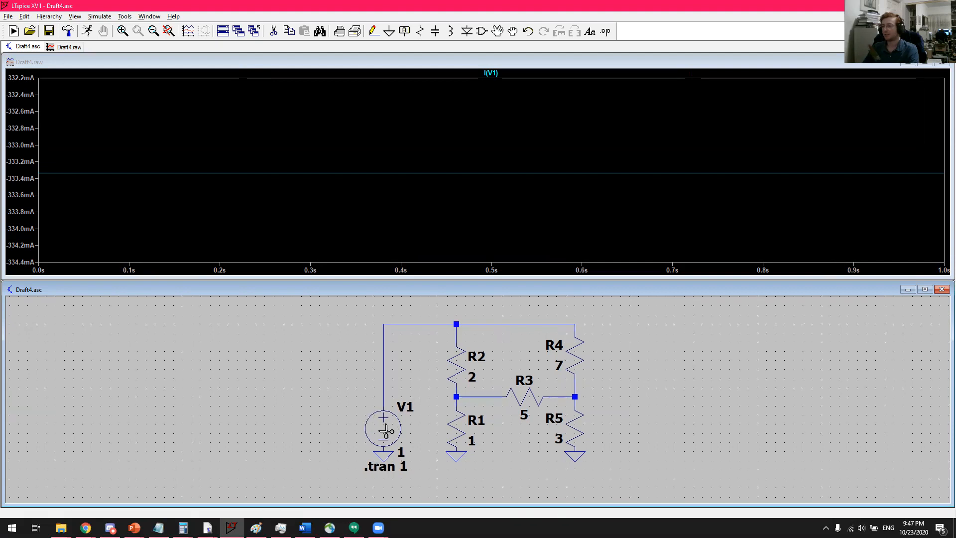
{"action": "left_click", "coordinate": [385, 430]}
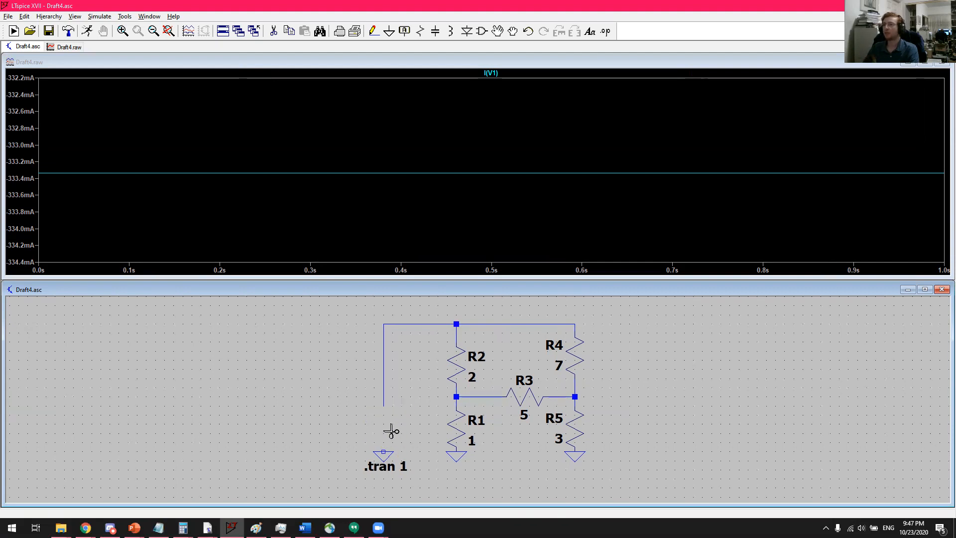
Step: Place a current source in the gap between the wire and the ground, rotated so its arrow points upward
{"action": "left_click", "coordinate": [482, 30]}
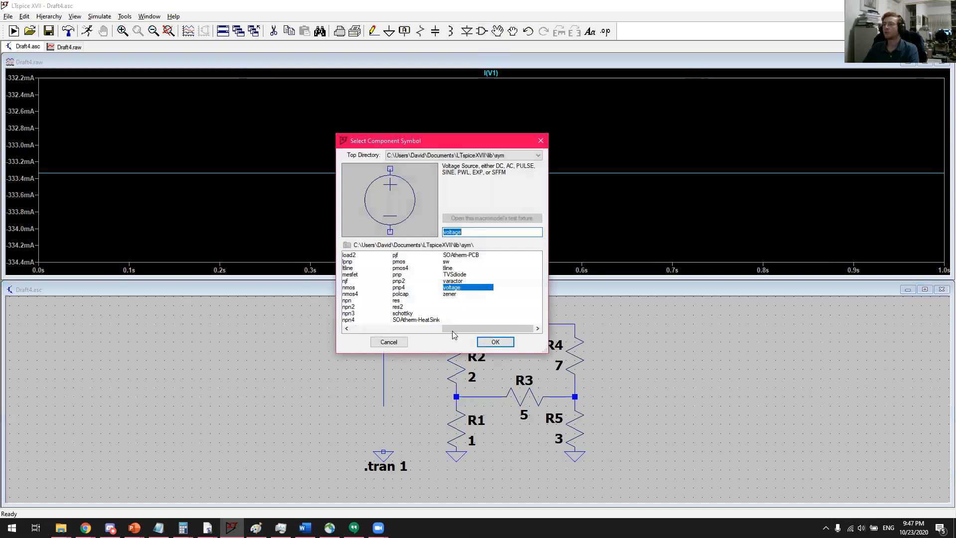
{"action": "left_click", "coordinate": [402, 294]}
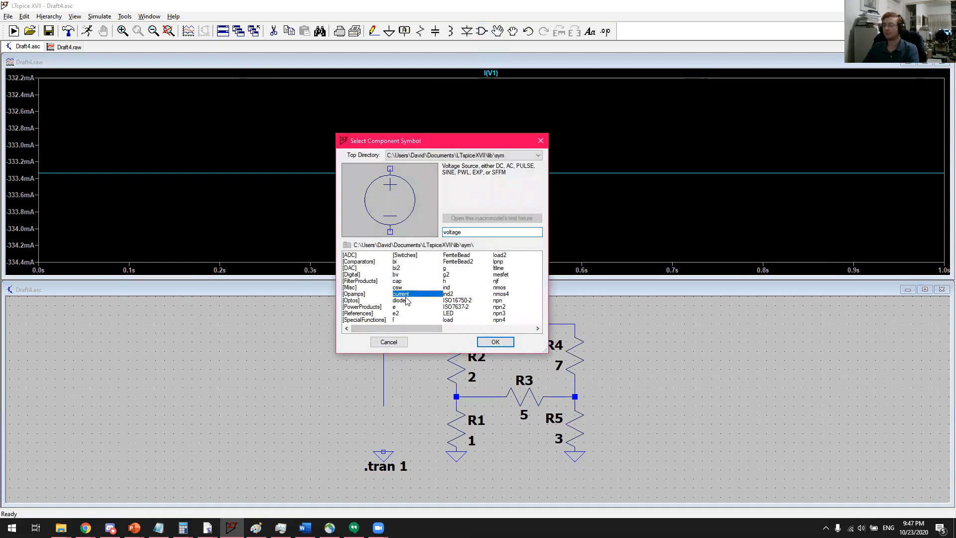
{"action": "left_click", "coordinate": [495, 342]}
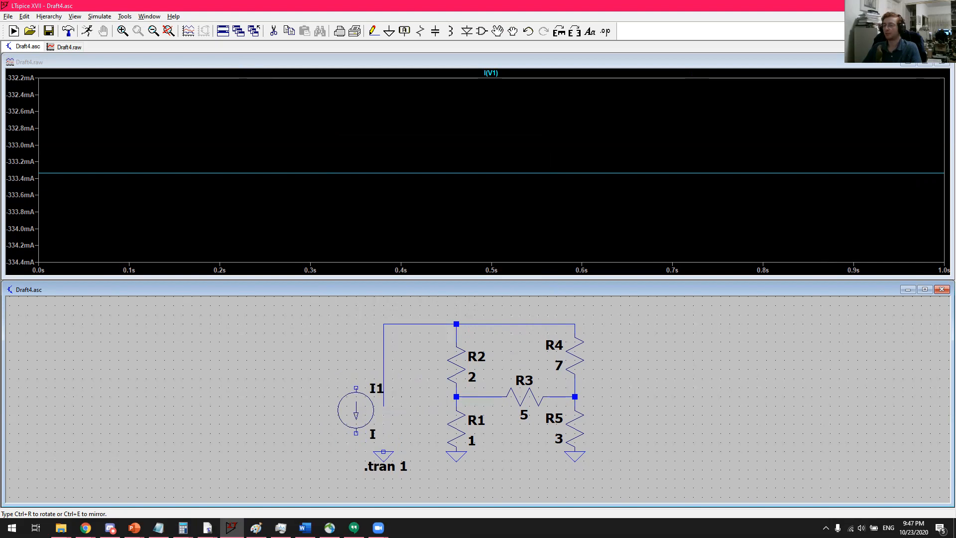
{"action": "key", "text": "ctrl+r"}
{"action": "key", "text": "ctrl+r"}
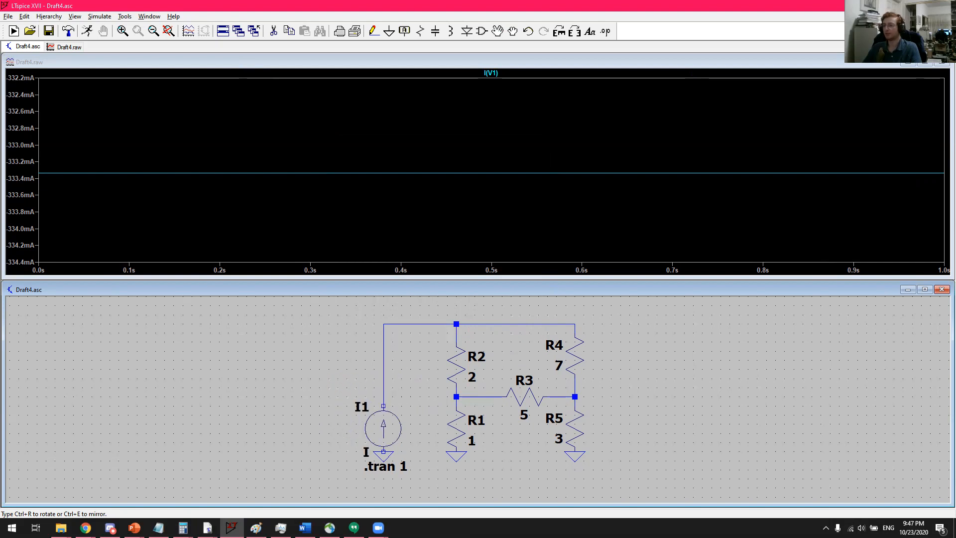
{"action": "key", "text": "Escape"}
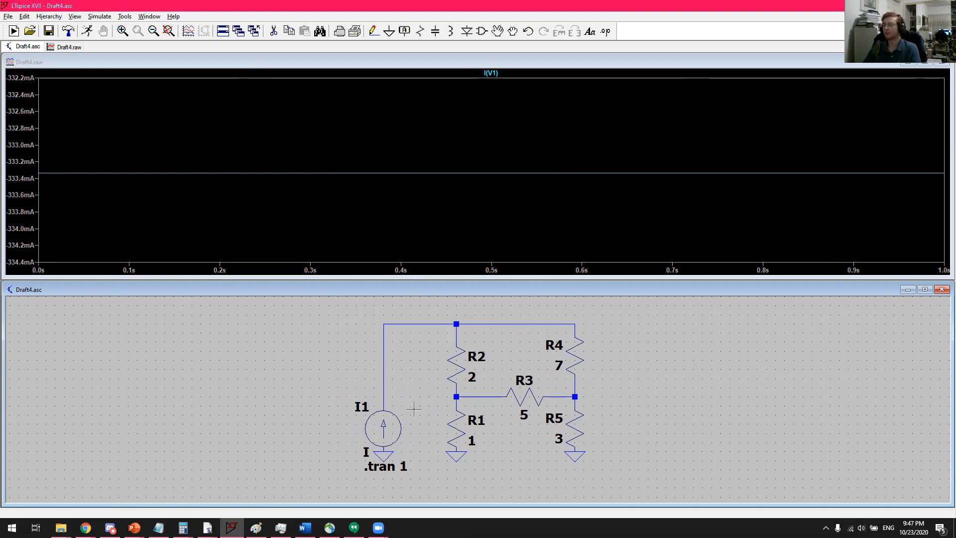
Step: Set the DC value of current source I1 to 1 A
{"action": "right_click", "coordinate": [384, 427]}
{"action": "type", "text": "1"}
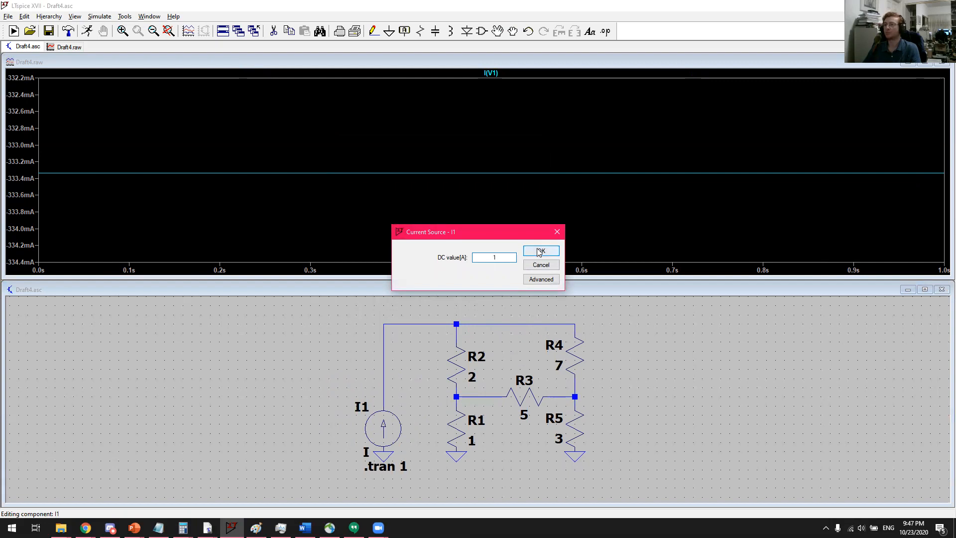
{"action": "left_click", "coordinate": [538, 253]}
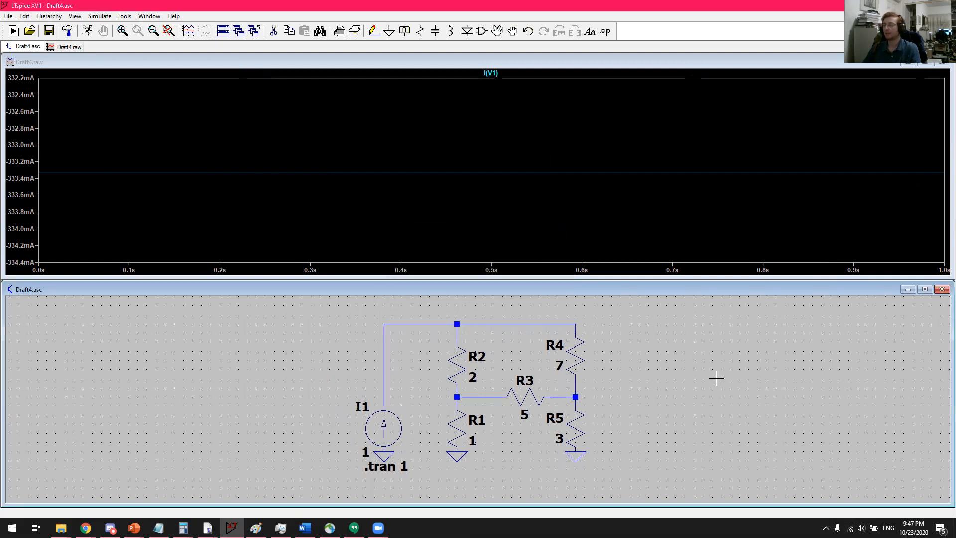
Step: Label the net at the upper corner above I1 as Vin
{"action": "left_click_drag", "start_coordinate": [716, 378], "coordinate": [700, 385]}
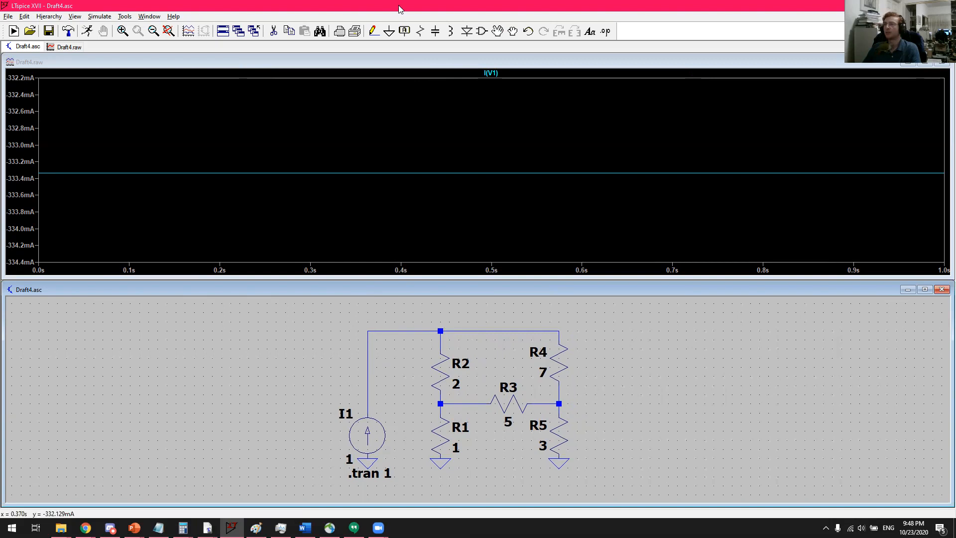
{"action": "left_click", "coordinate": [404, 30]}
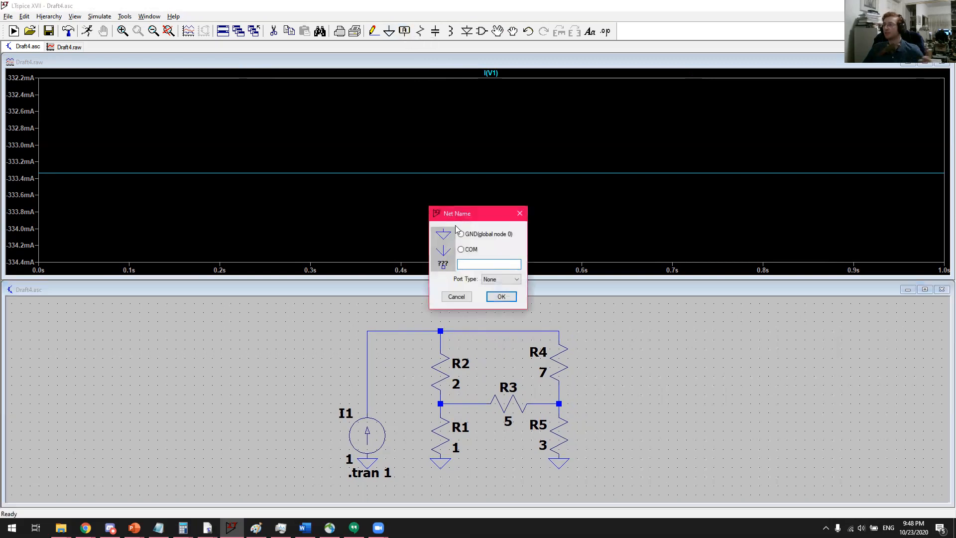
{"action": "left_click", "coordinate": [449, 298]}
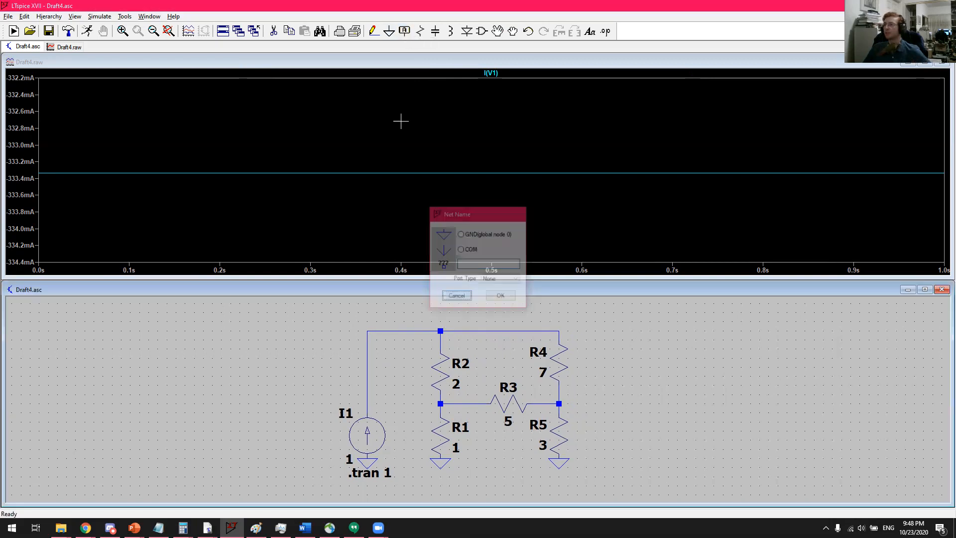
{"action": "left_click", "coordinate": [404, 31]}
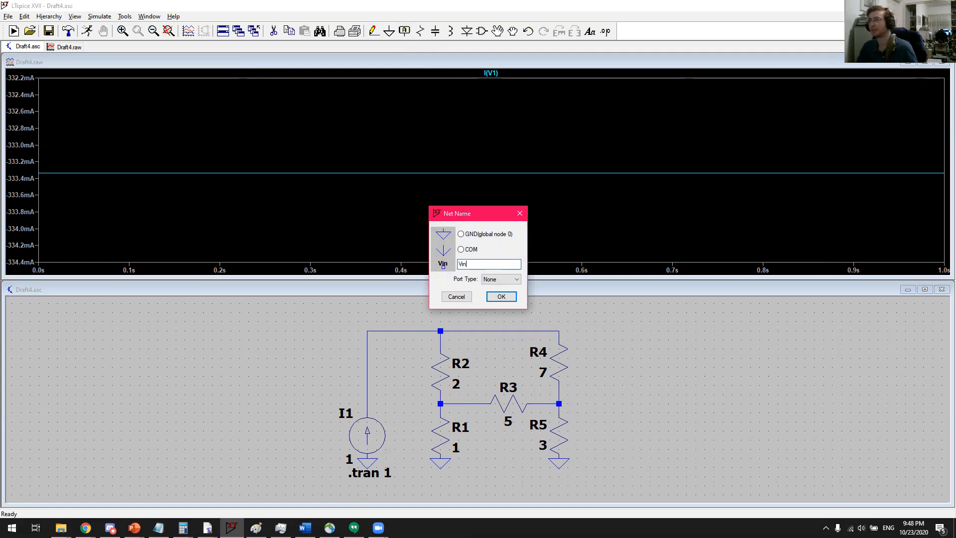
{"action": "left_click", "coordinate": [501, 296]}
{"action": "left_click", "coordinate": [367, 331]}
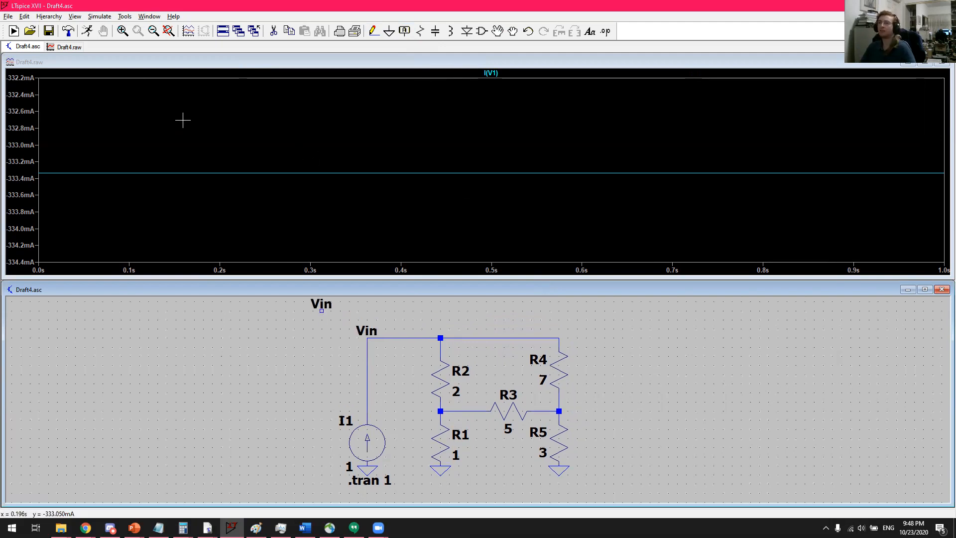
Step: Rerun the simulation and plot the Vin node voltage divided by the source current as V(vin)/I(I1)
{"action": "left_click", "coordinate": [88, 32]}
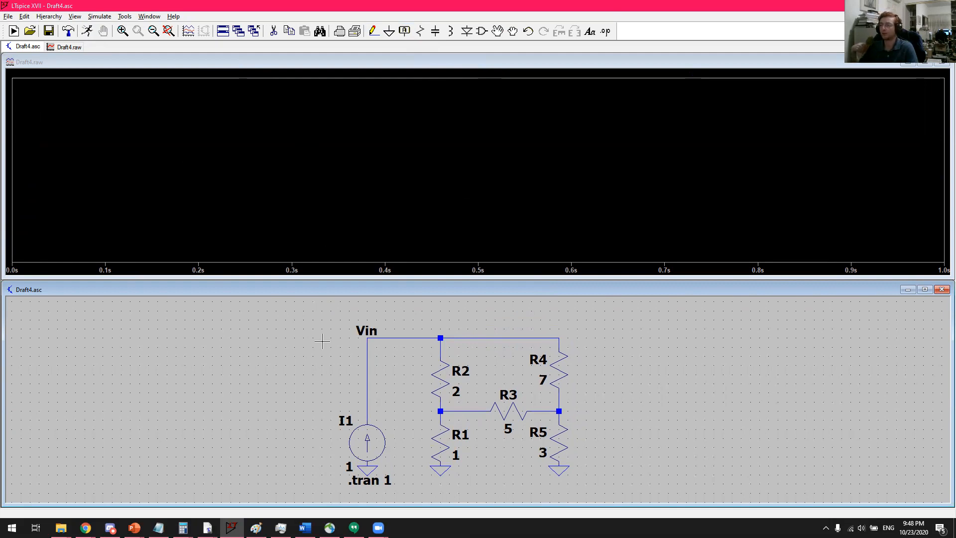
{"action": "left_click", "coordinate": [399, 337]}
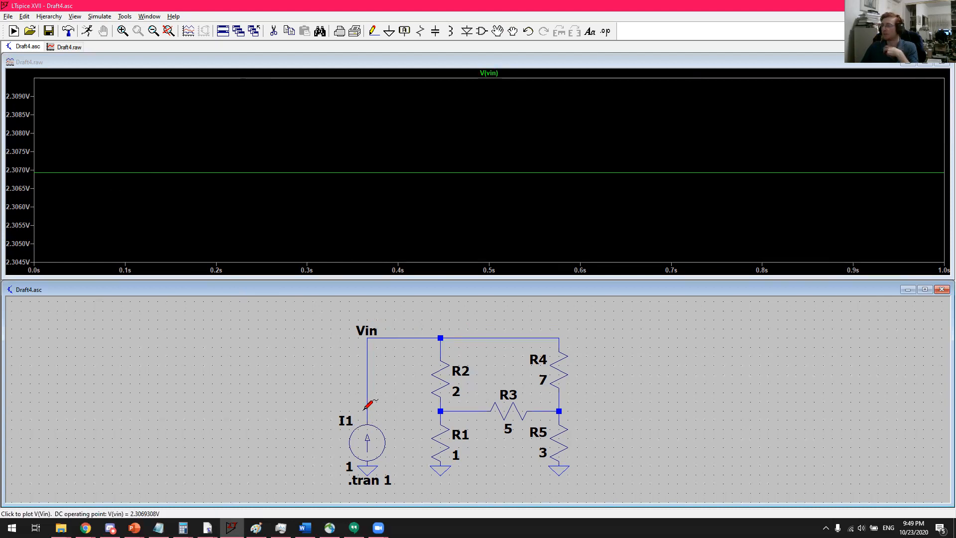
{"action": "right_click", "coordinate": [496, 73]}
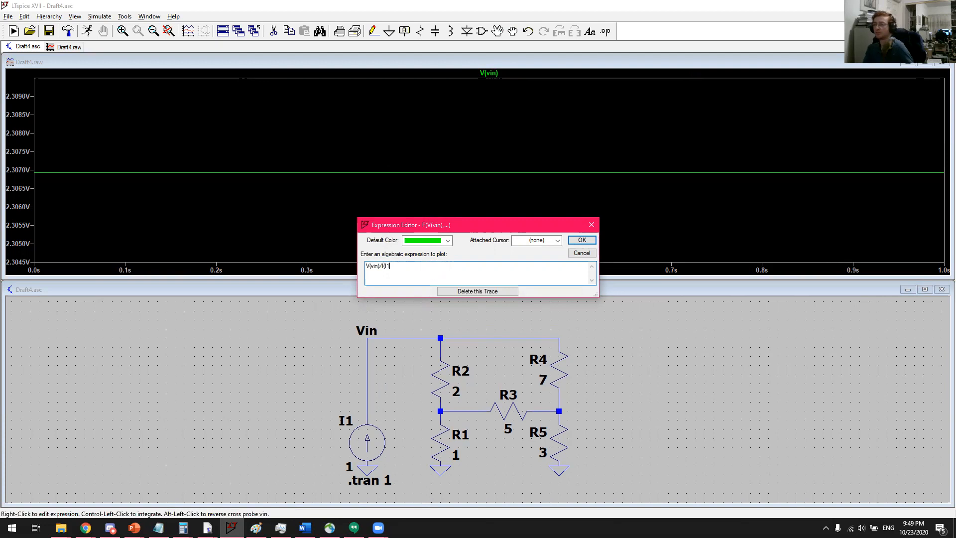
{"action": "key", "text": "Return"}
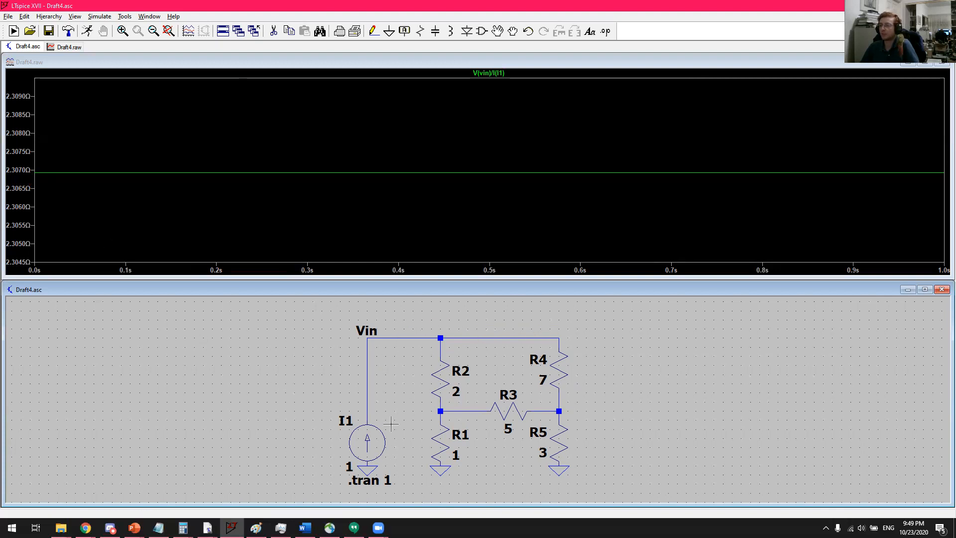
Step: Set the DC value of current source I1 to 0.237 A and rerun the simulation
{"action": "right_click", "coordinate": [368, 442]}
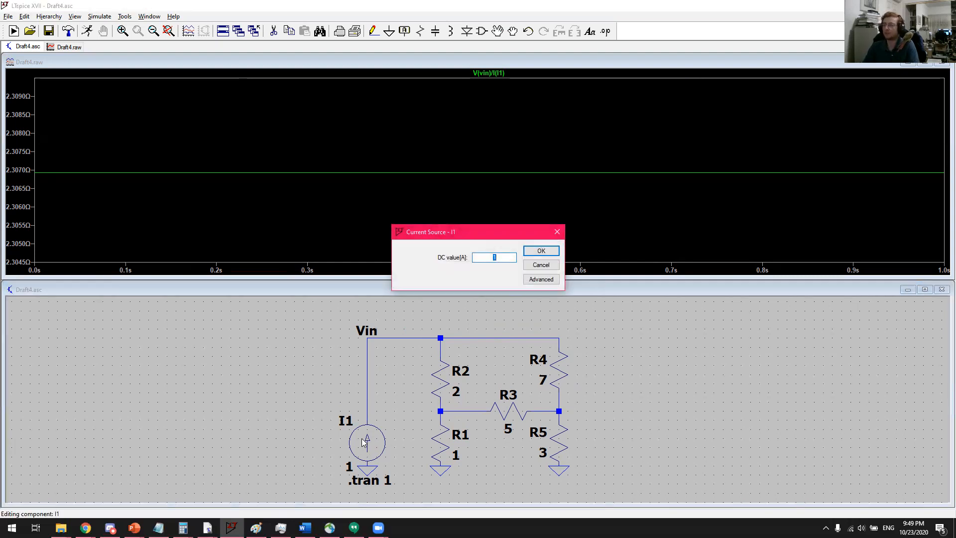
{"action": "type", "text": "0.237"}
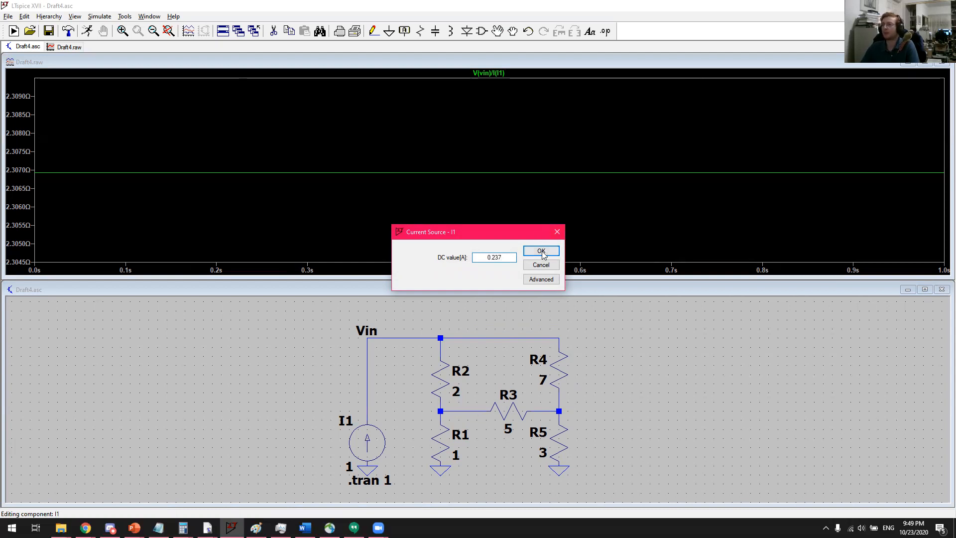
{"action": "left_click", "coordinate": [541, 251]}
{"action": "left_click", "coordinate": [87, 31]}
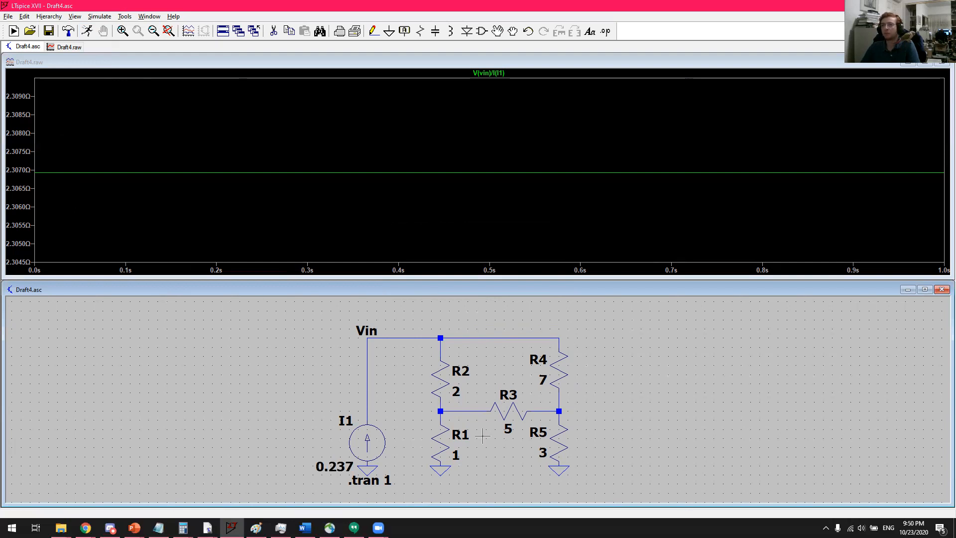
Step: Set the resistance of R2 to 56 Ω and rerun the simulation
{"action": "right_click", "coordinate": [440, 381]}
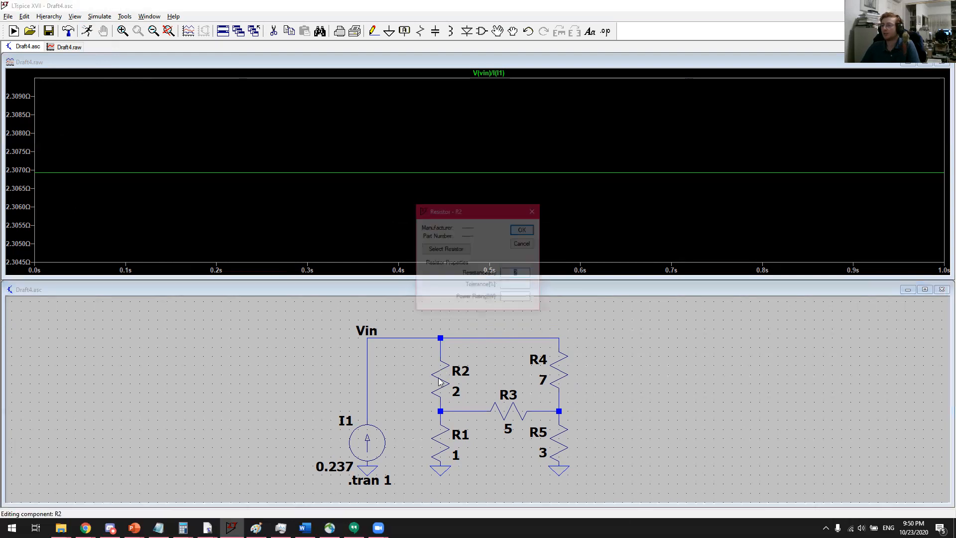
{"action": "type", "text": "56"}
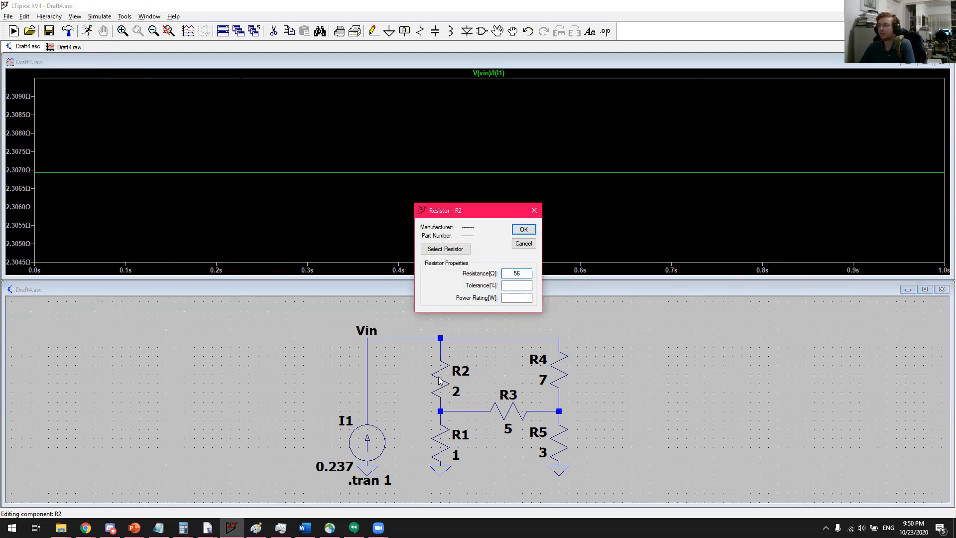
{"action": "key", "text": "Return"}
{"action": "left_click", "coordinate": [87, 31]}
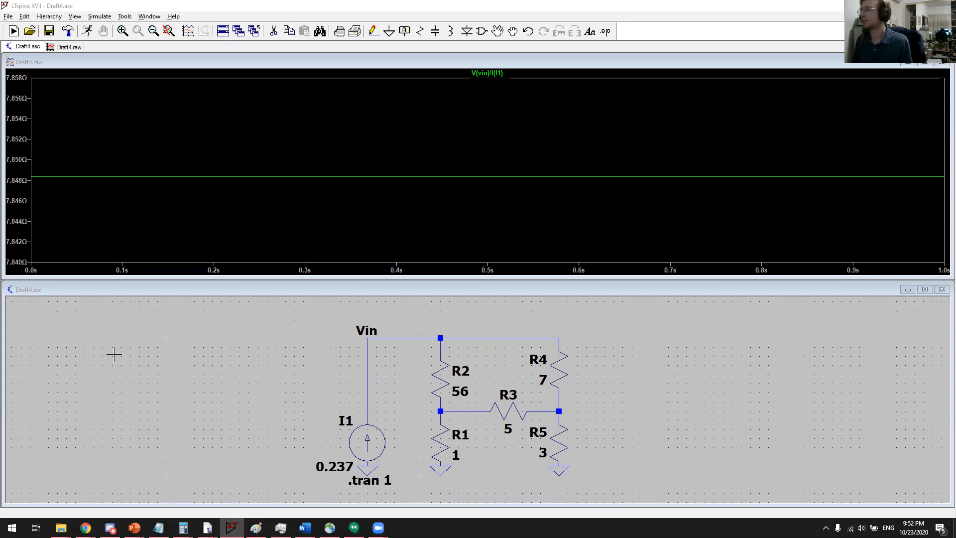
Step: Delete the entire resistor bridge circuit, including its current source, grounds and simulation directive, from the schematic
{"action": "left_click", "coordinate": [114, 354]}
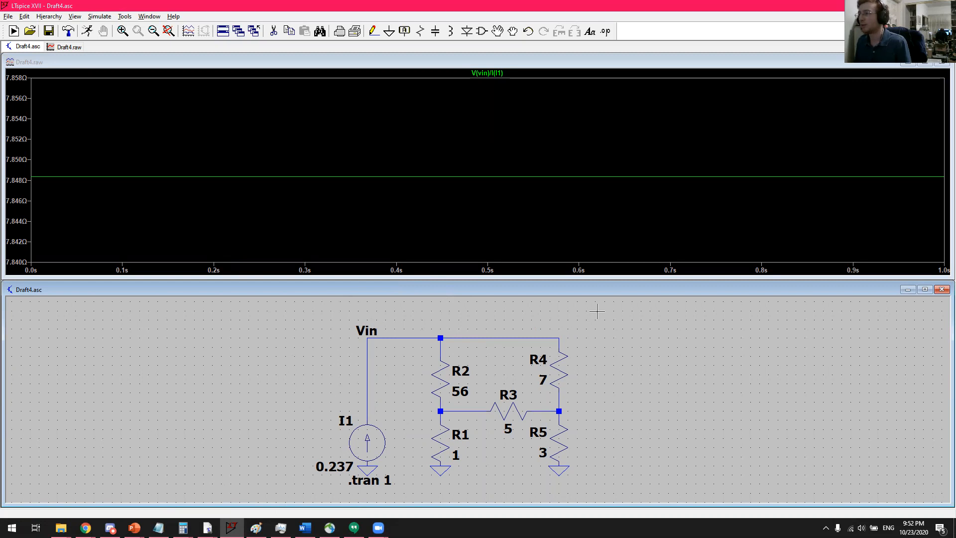
{"action": "key", "text": "Delete"}
{"action": "left_click_drag", "start_coordinate": [622, 305], "coordinate": [280, 498]}
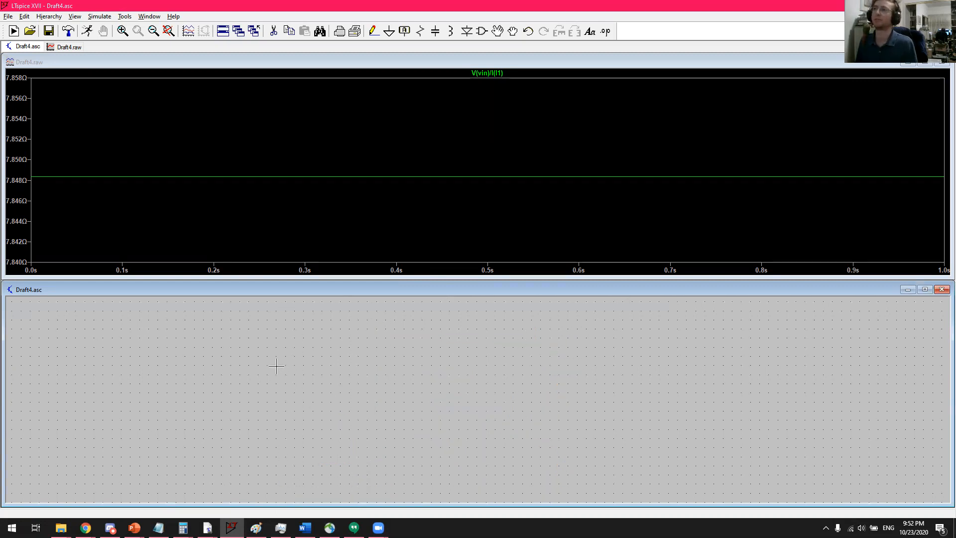
Step: Place one npn bipolar transistor in the middle of the empty schematic
{"action": "left_click", "coordinate": [483, 31]}
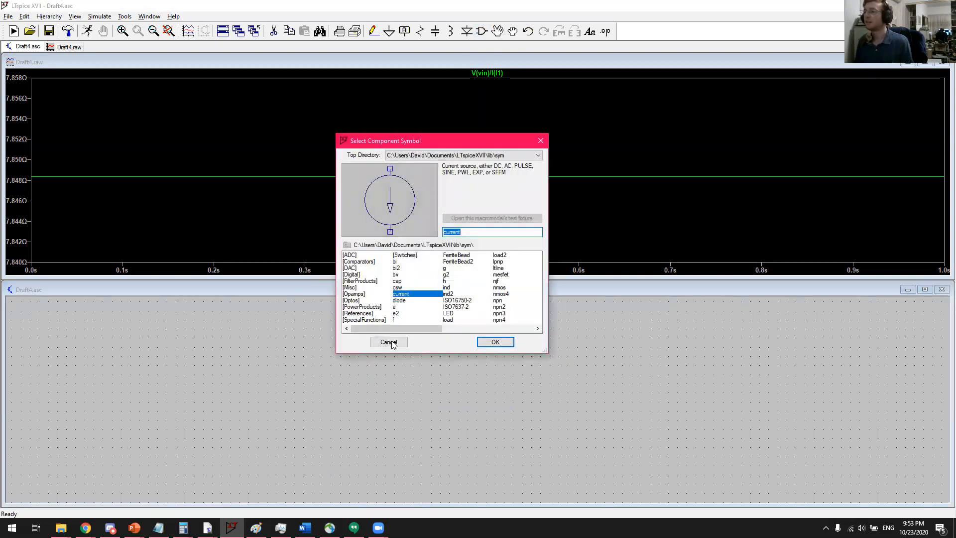
{"action": "left_click_drag", "start_coordinate": [391, 326], "coordinate": [432, 333]}
{"action": "left_click", "coordinate": [398, 301]}
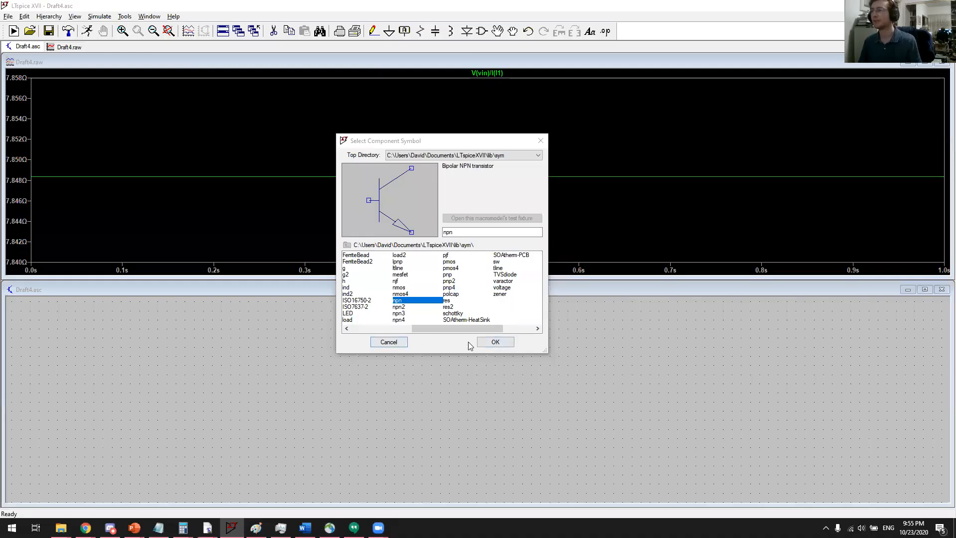
{"action": "left_click", "coordinate": [487, 346]}
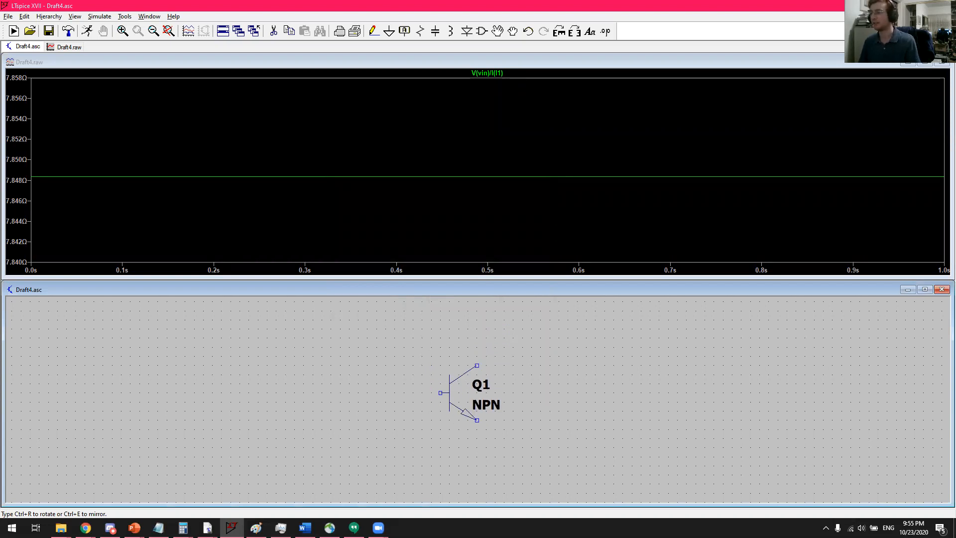
{"action": "key", "text": "Escape"}
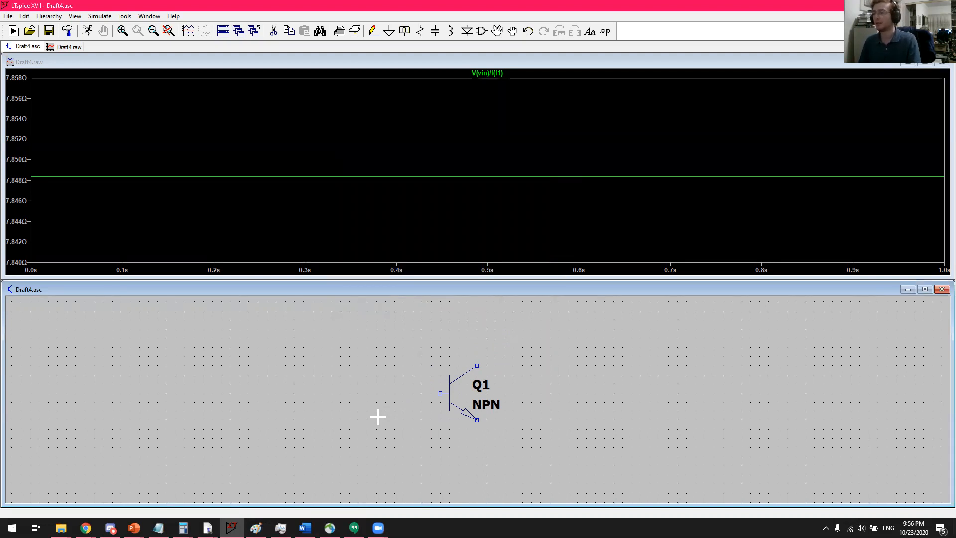
Step: Assign the Fairchild 2N4401 model to transistor Q1 from the transistor list sorted by part number
{"action": "right_click", "coordinate": [460, 397]}
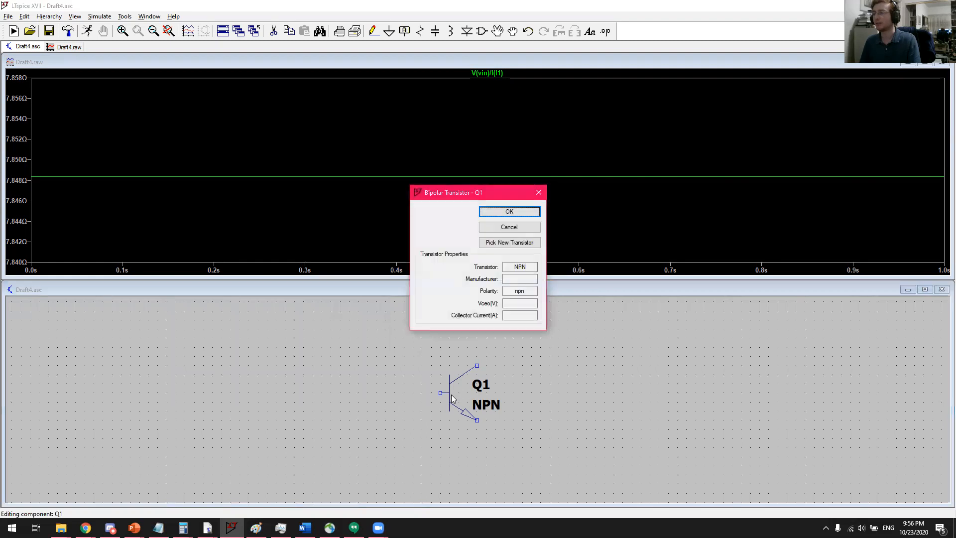
{"action": "left_click", "coordinate": [511, 244]}
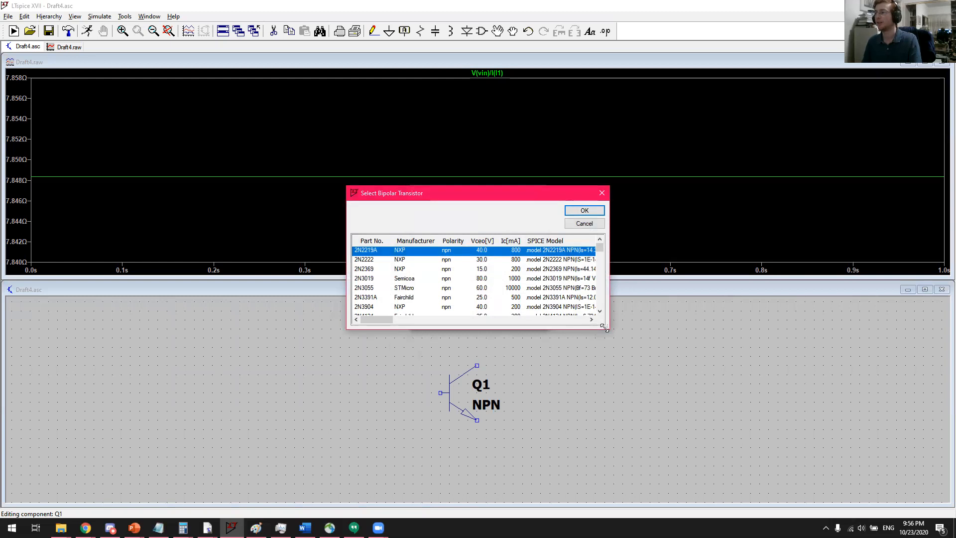
{"action": "left_click_drag", "start_coordinate": [604, 328], "coordinate": [907, 483]}
{"action": "left_click_drag", "start_coordinate": [619, 195], "coordinate": [496, 146]}
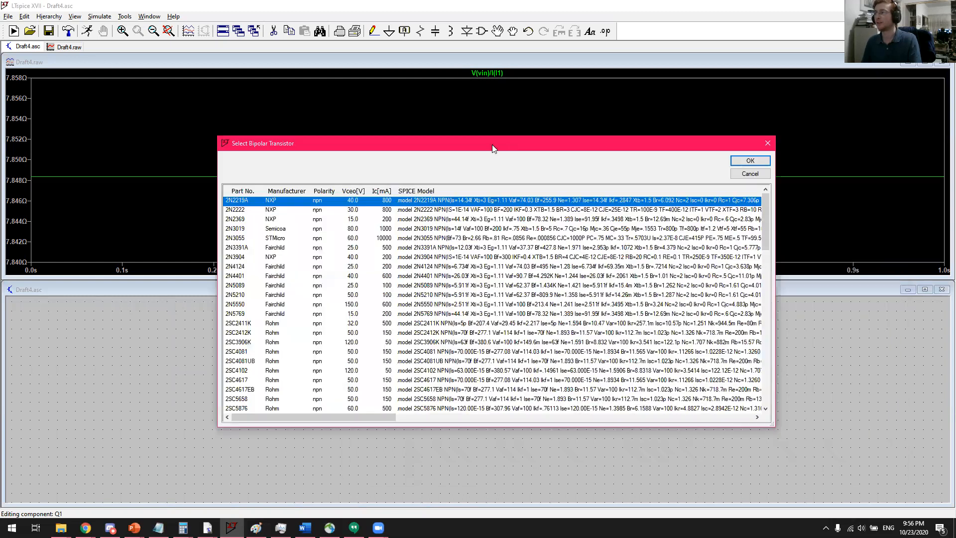
{"action": "mouse_move", "coordinate": [766, 209]}
{"action": "left_mouse_down"}
{"action": "mouse_move", "coordinate": [767, 380]}
{"action": "mouse_move", "coordinate": [766, 196]}
{"action": "left_mouse_up"}
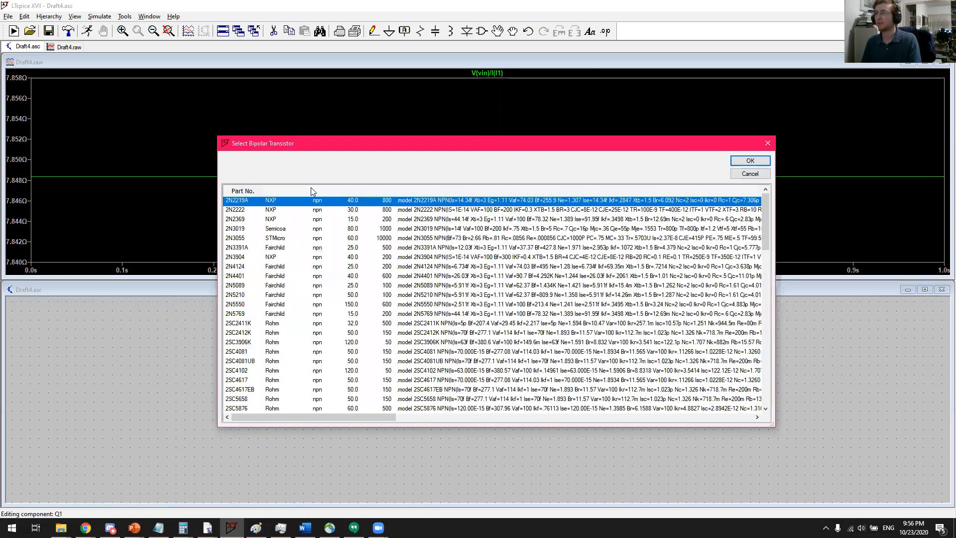
{"action": "left_click", "coordinate": [233, 192]}
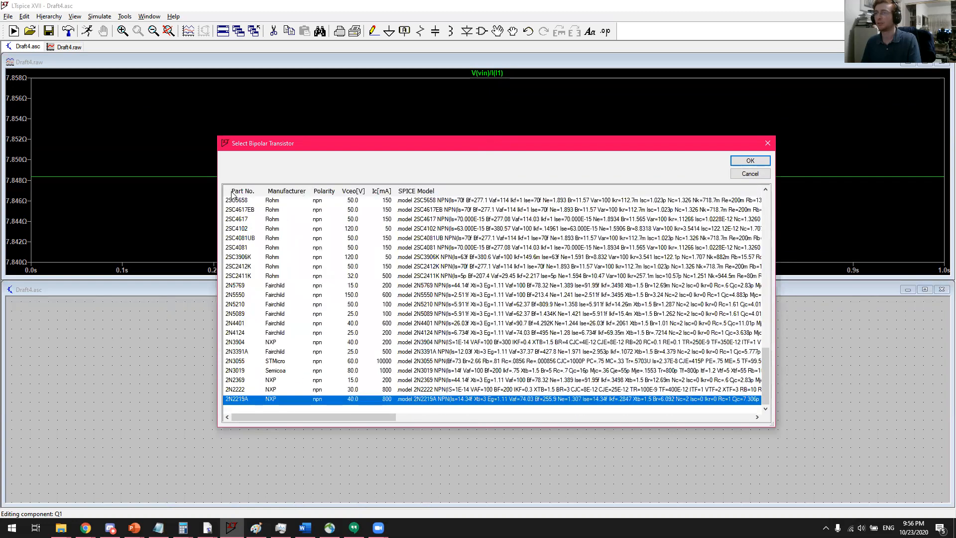
{"action": "scroll", "coordinate": [234, 194], "scroll_direction": "up", "scroll_amount": 20}
{"action": "left_click", "coordinate": [236, 197]}
{"action": "left_click", "coordinate": [243, 192]}
{"action": "scroll", "coordinate": [262, 219], "scroll_direction": "up", "scroll_amount": 20}
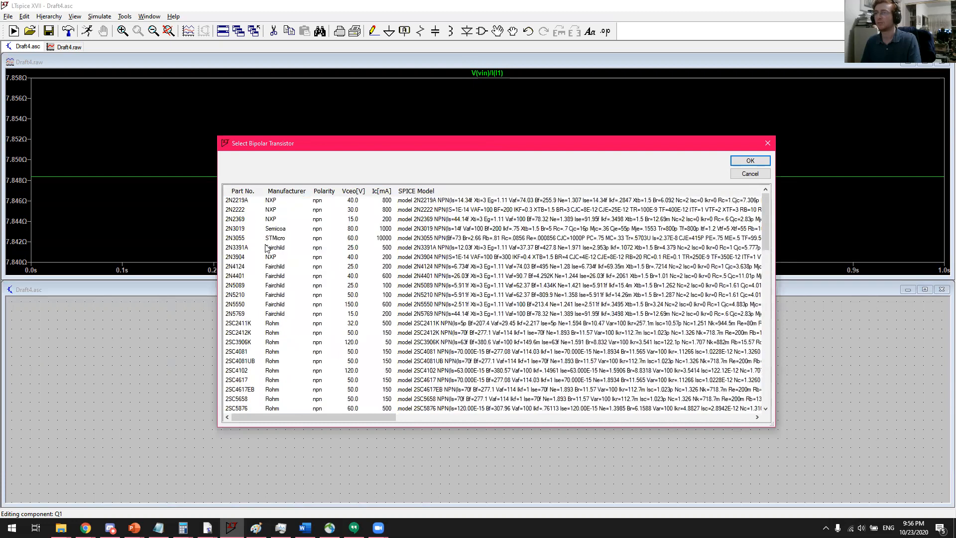
{"action": "left_click", "coordinate": [243, 277]}
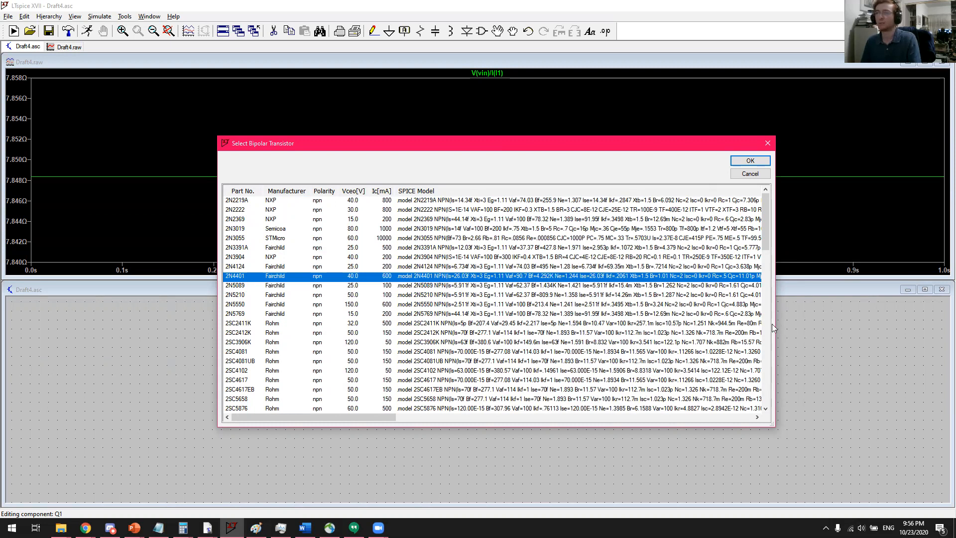
{"action": "left_click", "coordinate": [745, 161]}
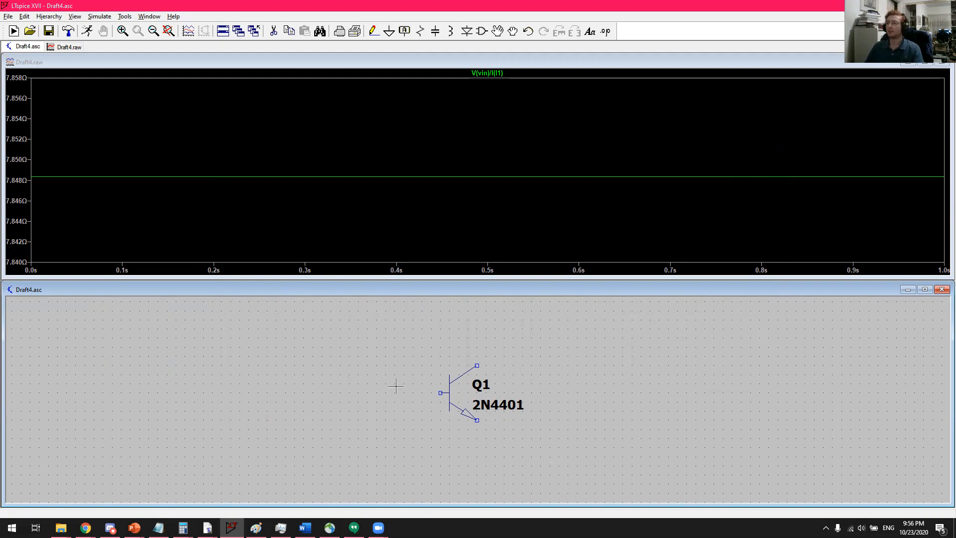
Step: Place a diode pointing downward, directly above the collector of Q1
{"action": "left_click_drag", "start_coordinate": [392, 369], "coordinate": [395, 434]}
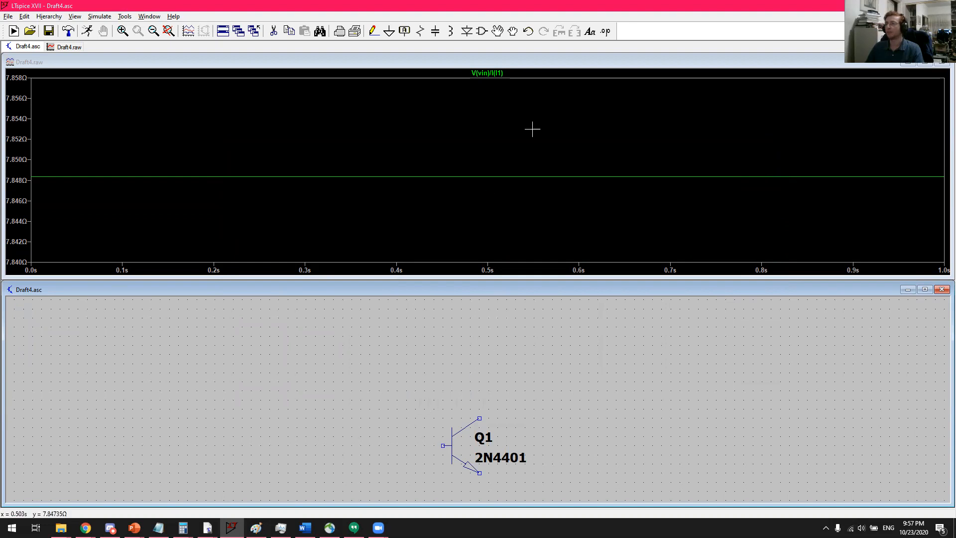
{"action": "left_click", "coordinate": [467, 31]}
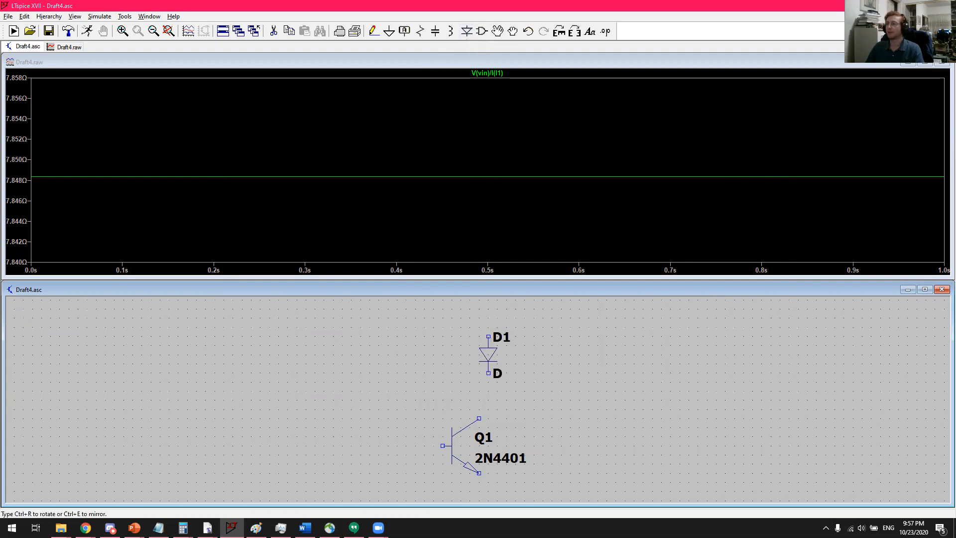
{"action": "left_click", "coordinate": [479, 381]}
{"action": "key", "text": "Escape"}
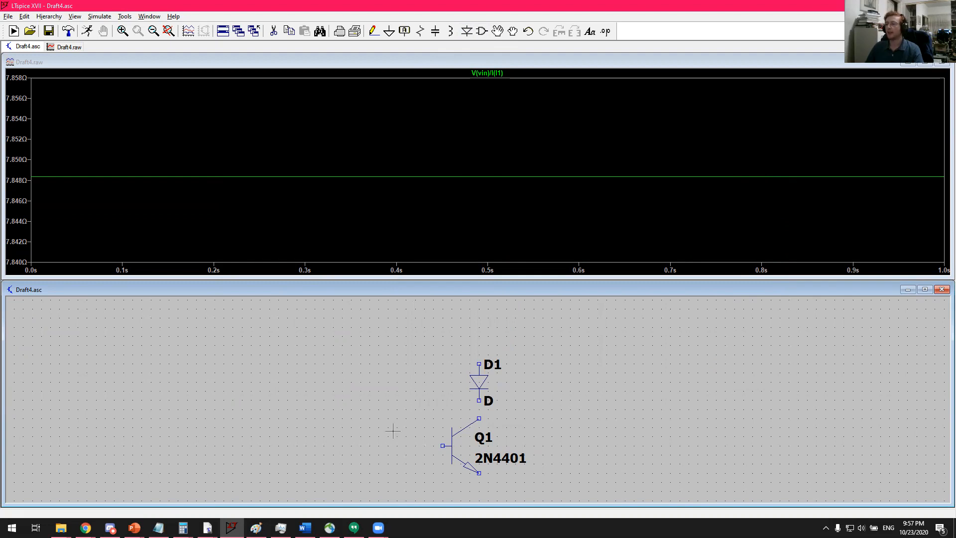
Step: Assign the OnSemi 1N914 silicon model to diode D1
{"action": "left_click_drag", "start_coordinate": [392, 427], "coordinate": [361, 415]}
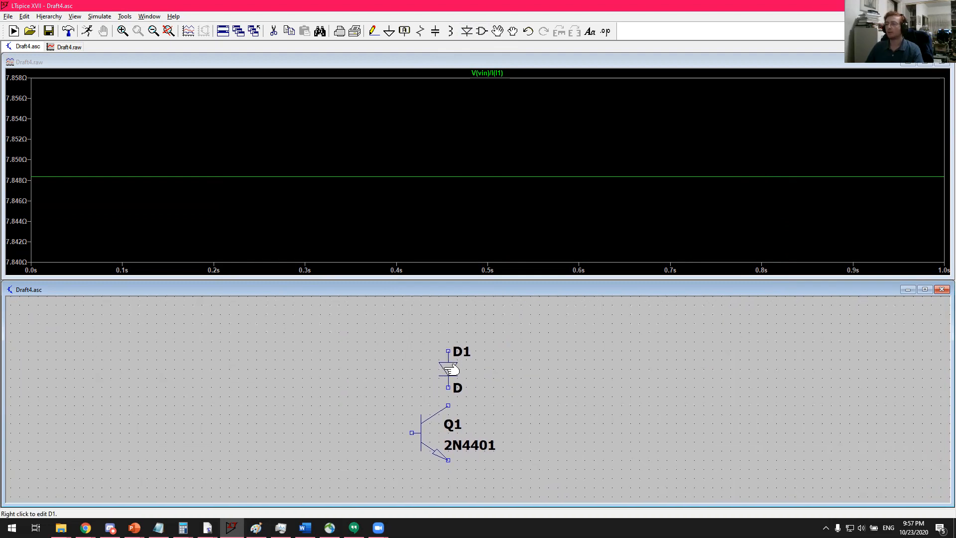
{"action": "right_click", "coordinate": [448, 368]}
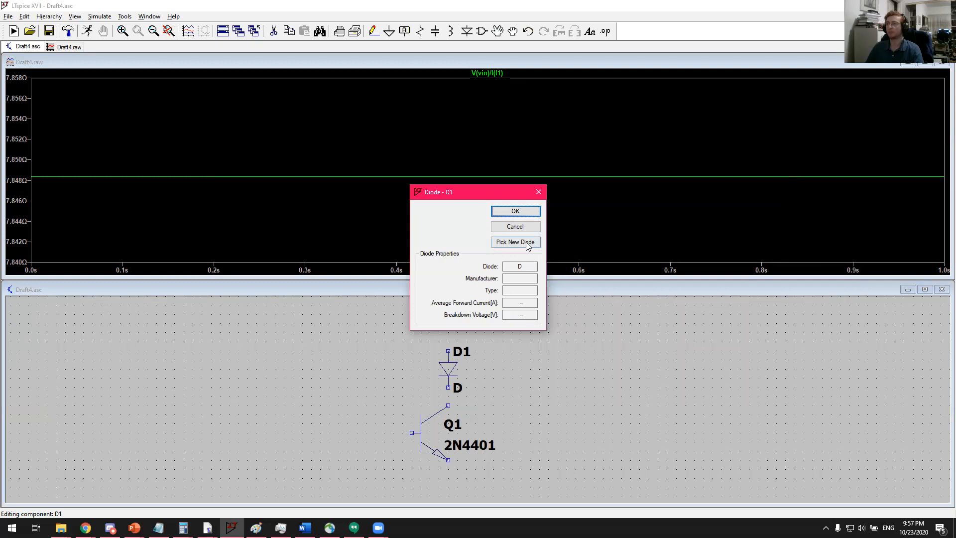
{"action": "left_click", "coordinate": [526, 242]}
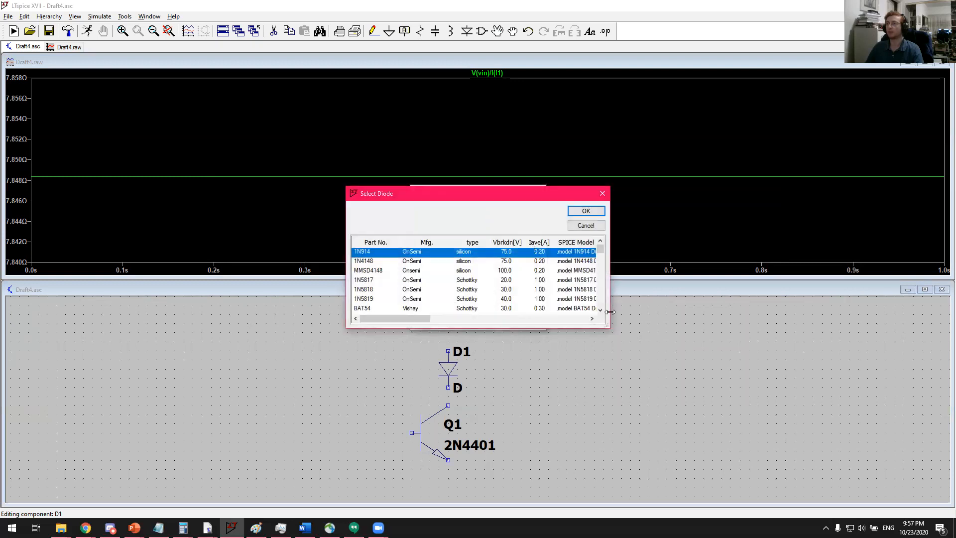
{"action": "left_click_drag", "start_coordinate": [606, 327], "coordinate": [813, 440]}
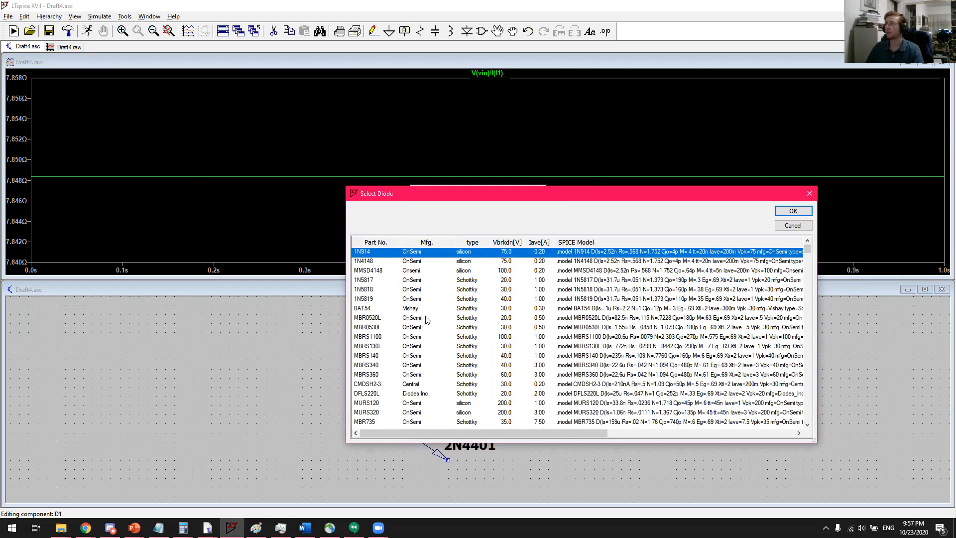
{"action": "left_click", "coordinate": [793, 210]}
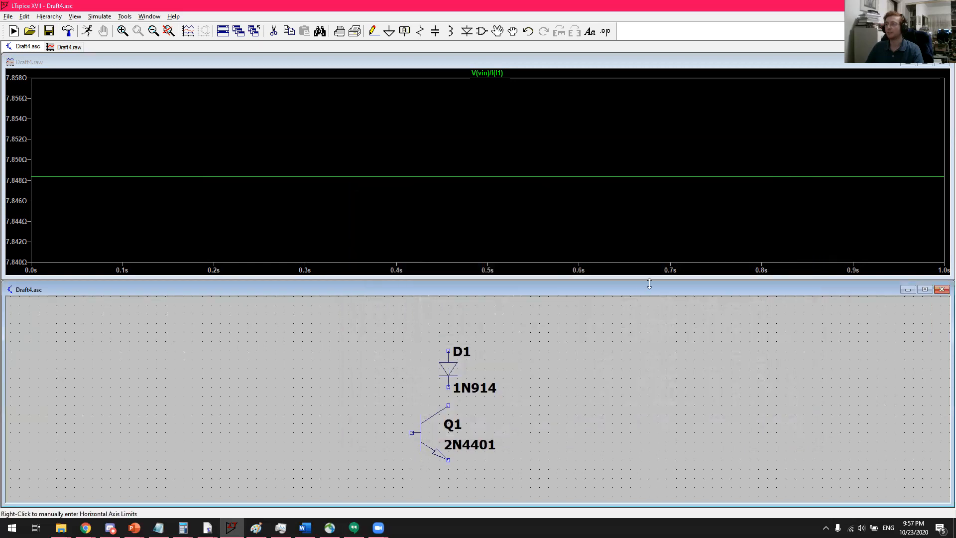
Step: Place a ground below the emitter of Q1 and wire up the transistor to the ground and to the diode's cathode
{"action": "left_click_drag", "start_coordinate": [521, 388], "coordinate": [495, 380]}
{"action": "scroll", "coordinate": [477, 390], "scroll_direction": "down", "scroll_amount": 2}
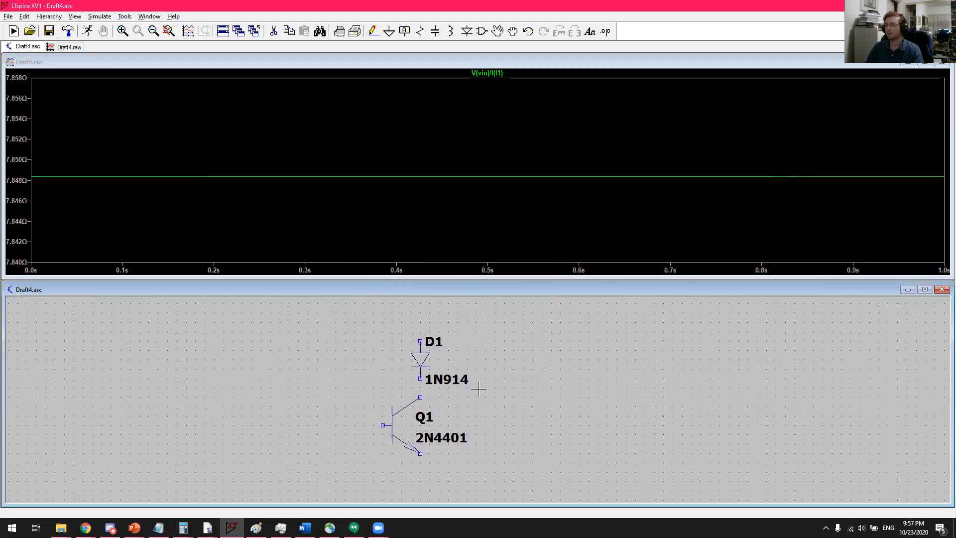
{"action": "key", "text": "g"}
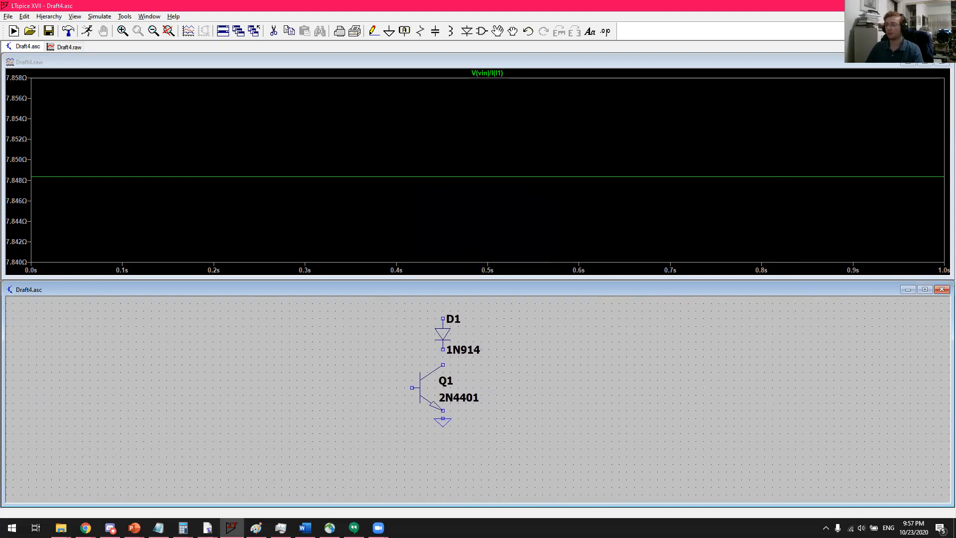
{"action": "left_click", "coordinate": [442, 419]}
{"action": "key", "text": "F3"}
{"action": "left_click", "coordinate": [443, 349]}
{"action": "key", "text": "Escape"}
Step: Place a voltage source to the right of diode D1, level with it
{"action": "left_click_drag", "start_coordinate": [536, 358], "coordinate": [602, 383]}
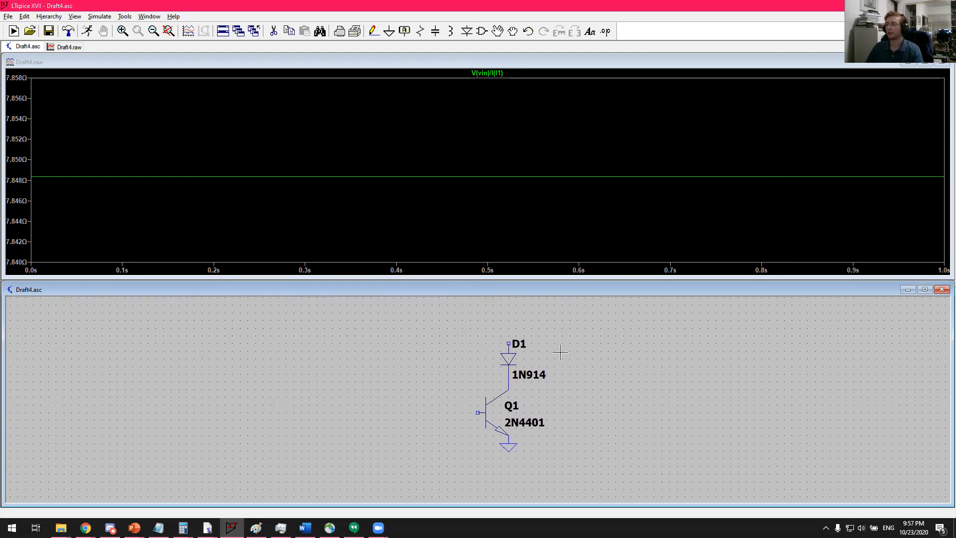
{"action": "left_click", "coordinate": [481, 31]}
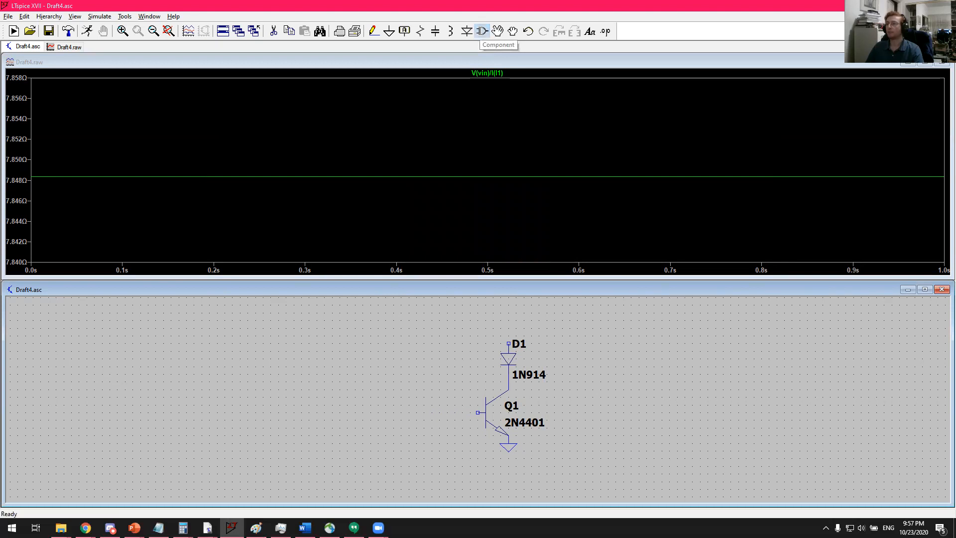
{"action": "left_click_drag", "start_coordinate": [476, 330], "coordinate": [522, 330]}
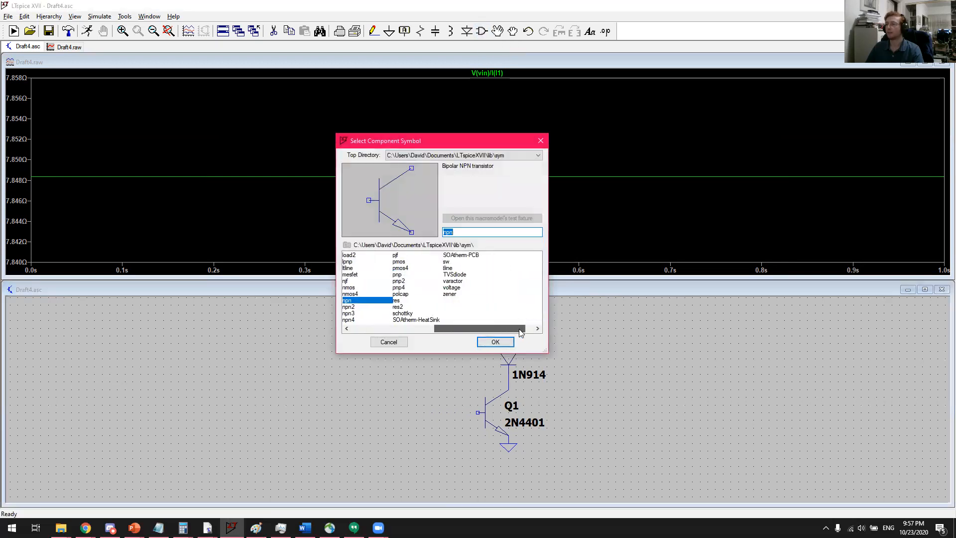
{"action": "left_click", "coordinate": [452, 288]}
{"action": "left_click", "coordinate": [495, 341]}
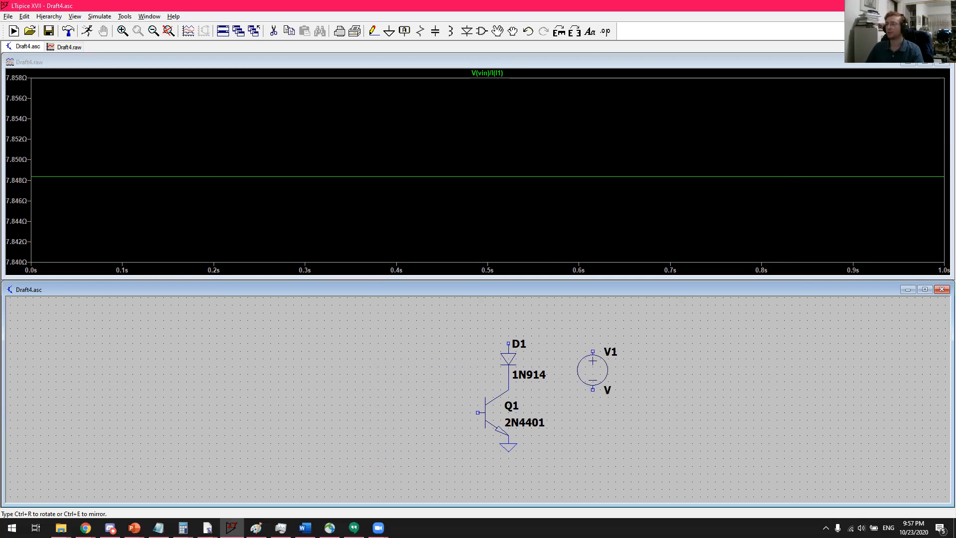
{"action": "left_click", "coordinate": [593, 363]}
{"action": "key", "text": "Escape"}
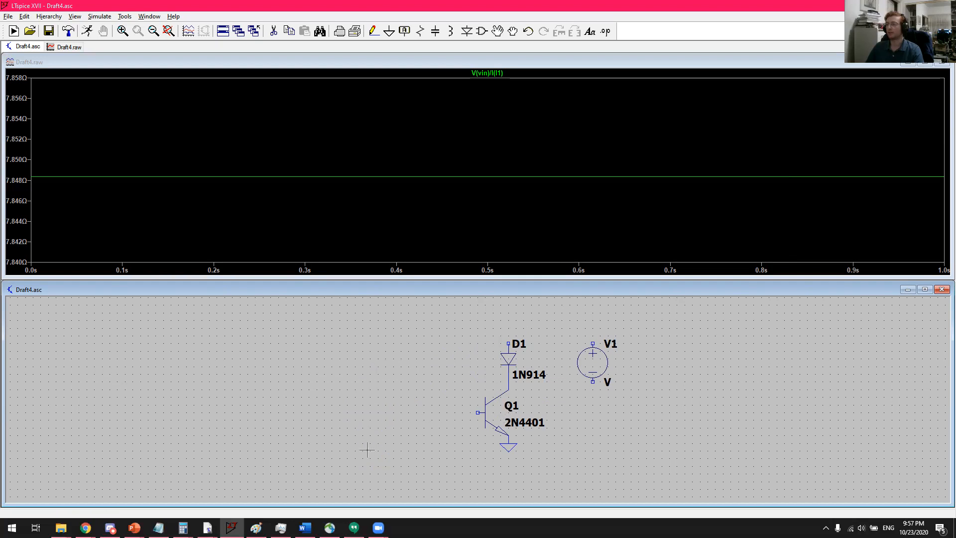
Step: Place a horizontal resistor above and between D1 and V1 and wire it to D1's anode and V1's positive terminal
{"action": "key", "text": "F3"}
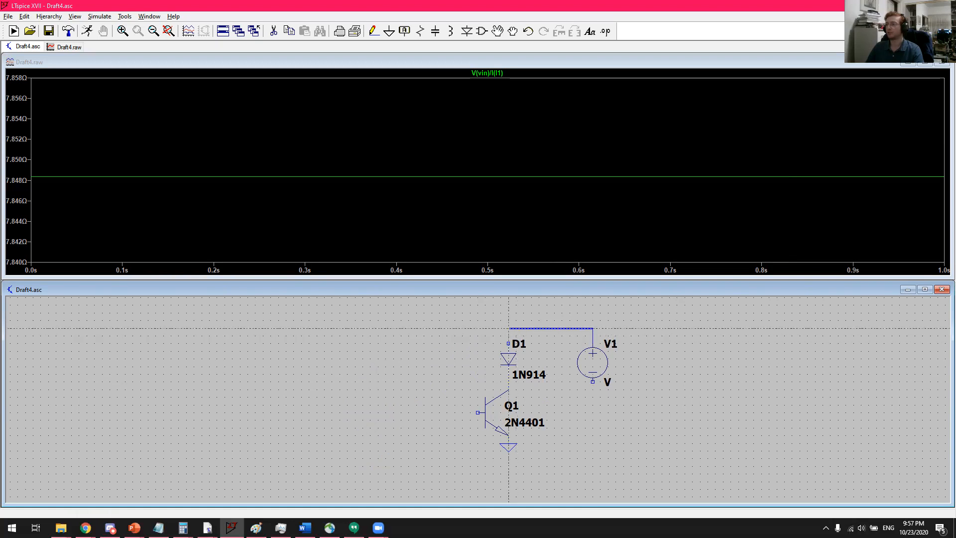
{"action": "key", "text": "Escape"}
{"action": "key", "text": "r"}
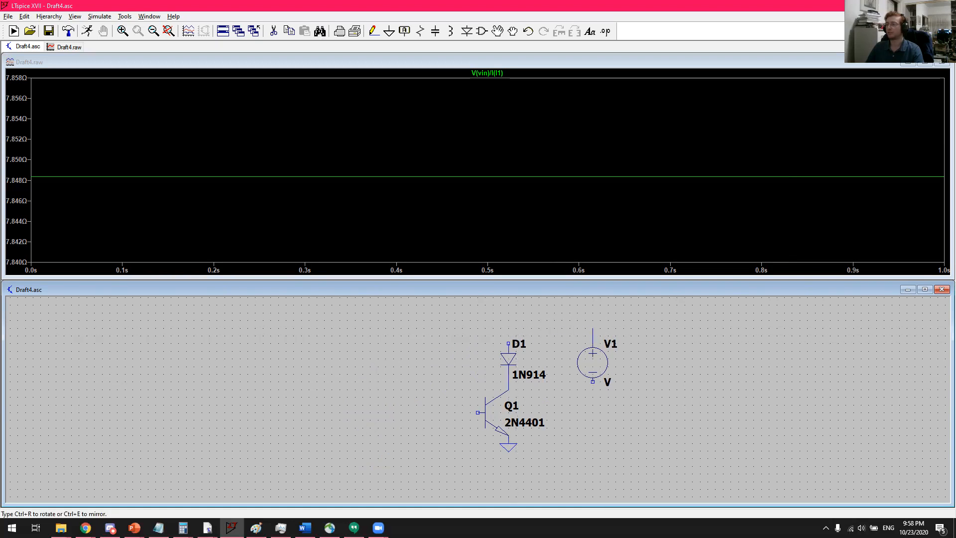
{"action": "key", "text": "ctrl+r"}
{"action": "left_click", "coordinate": [551, 328]}
{"action": "key", "text": "F3"}
{"action": "left_click", "coordinate": [593, 328]}
{"action": "right_click", "coordinate": [571, 328]}
{"action": "left_click", "coordinate": [531, 328]}
{"action": "left_click", "coordinate": [508, 343]}
Step: Place a ground on V1's negative terminal
{"action": "key", "text": "g"}
{"action": "left_click", "coordinate": [592, 382]}
{"action": "key", "text": "Escape"}
Step: Set resistor R1 to 1k and the DC value of source V1 to 5 V
{"action": "right_click", "coordinate": [555, 326]}
{"action": "type", "text": "1k"}
{"action": "key", "text": "Return"}
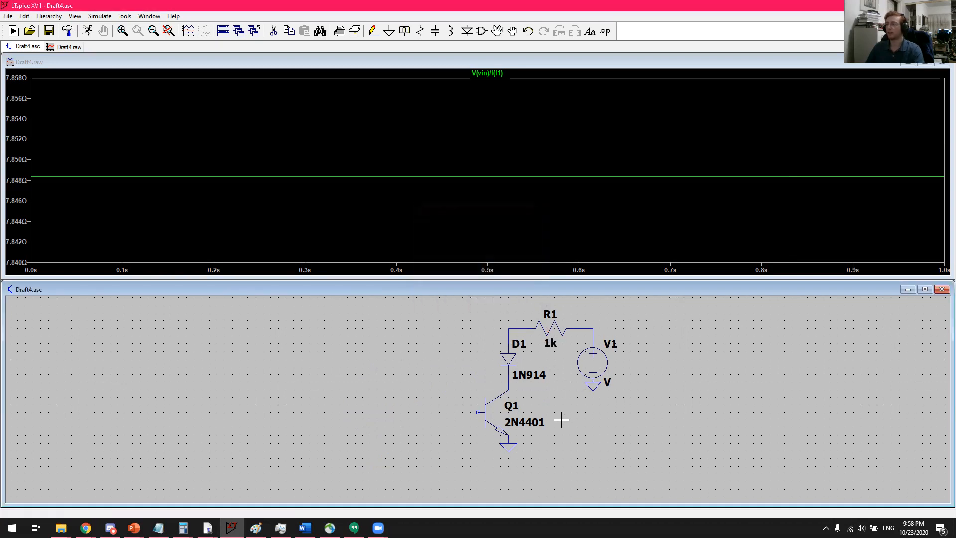
{"action": "right_click", "coordinate": [598, 360]}
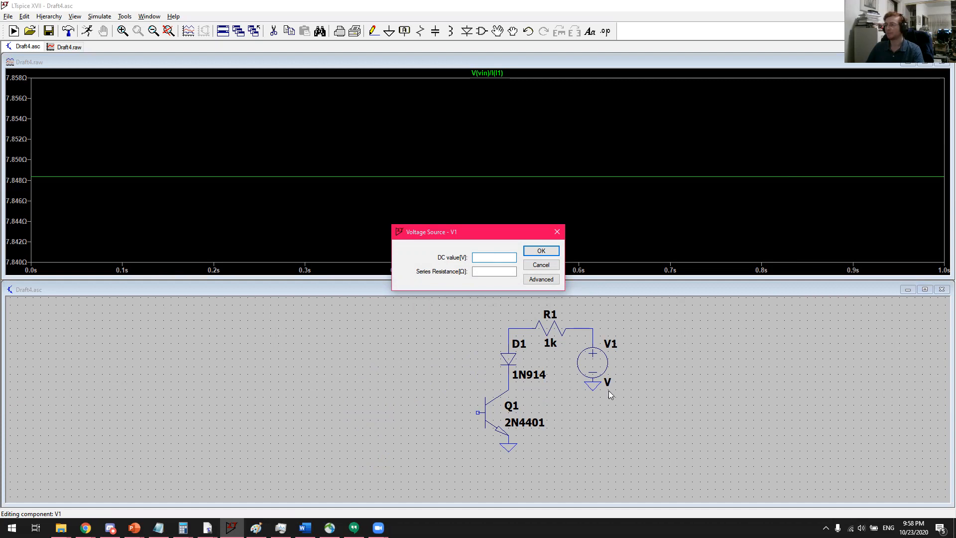
{"action": "type", "text": "5"}
{"action": "key", "text": "Return"}
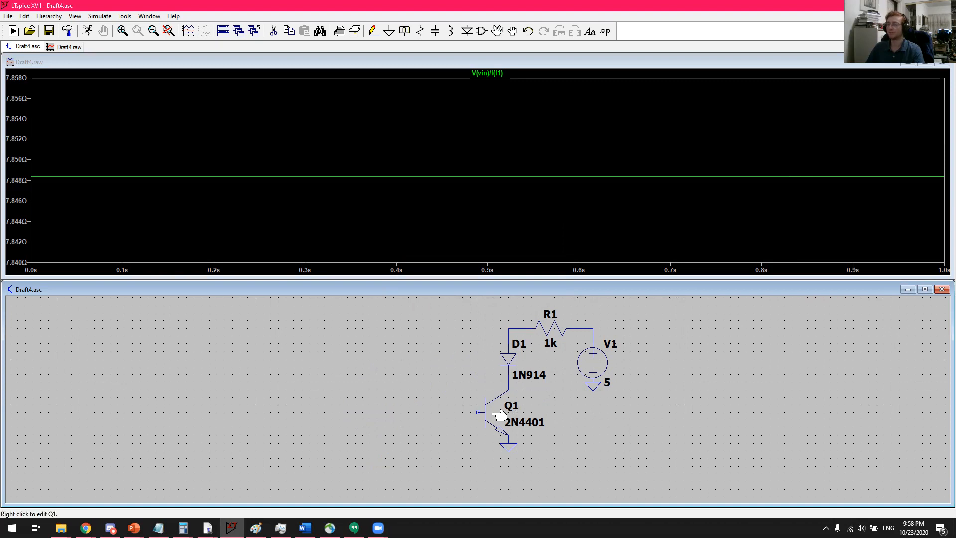
Step: Place a horizontal resistor to the left of Q1, level with its base, and set its value to 10k
{"action": "key", "text": "r"}
{"action": "key", "text": "ctrl+r"}
{"action": "left_click", "coordinate": [436, 412]}
{"action": "key", "text": "Escape"}
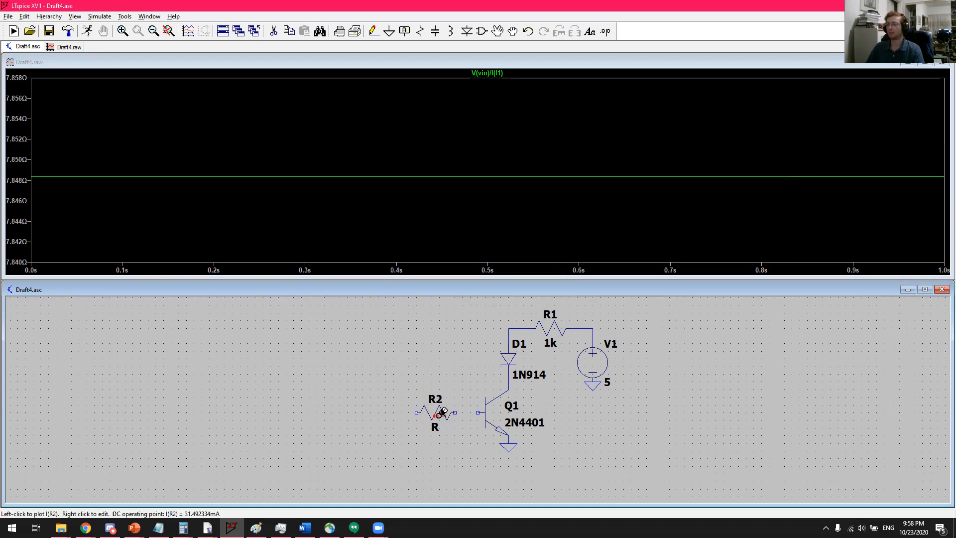
{"action": "right_click", "coordinate": [435, 412]}
{"action": "type", "text": "10k"}
{"action": "key", "text": "Return"}
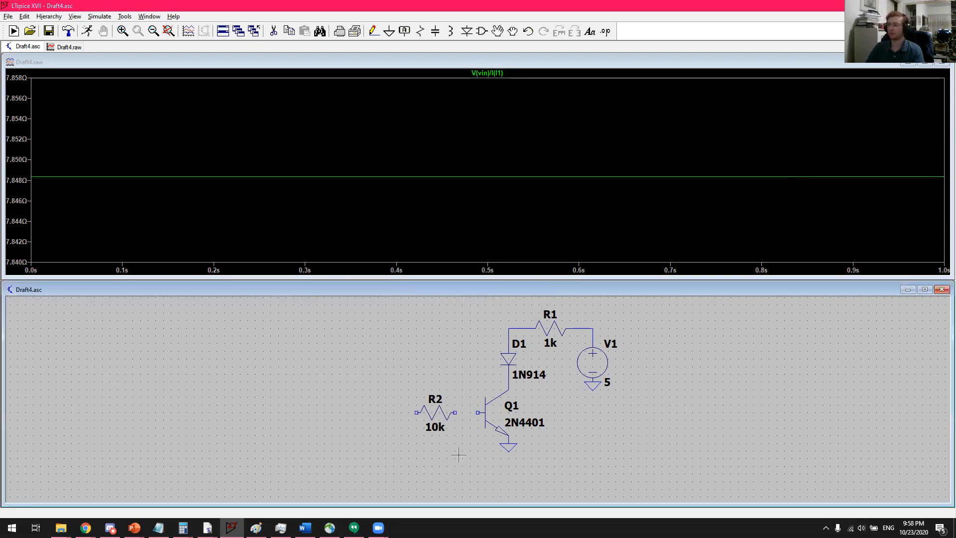
Step: Duplicate voltage source V1 and place the copy to the left of and slightly below R2
{"action": "left_click", "coordinate": [594, 362]}
{"action": "key", "text": "Escape"}
{"action": "key", "text": "F6"}
{"action": "left_click", "coordinate": [594, 363]}
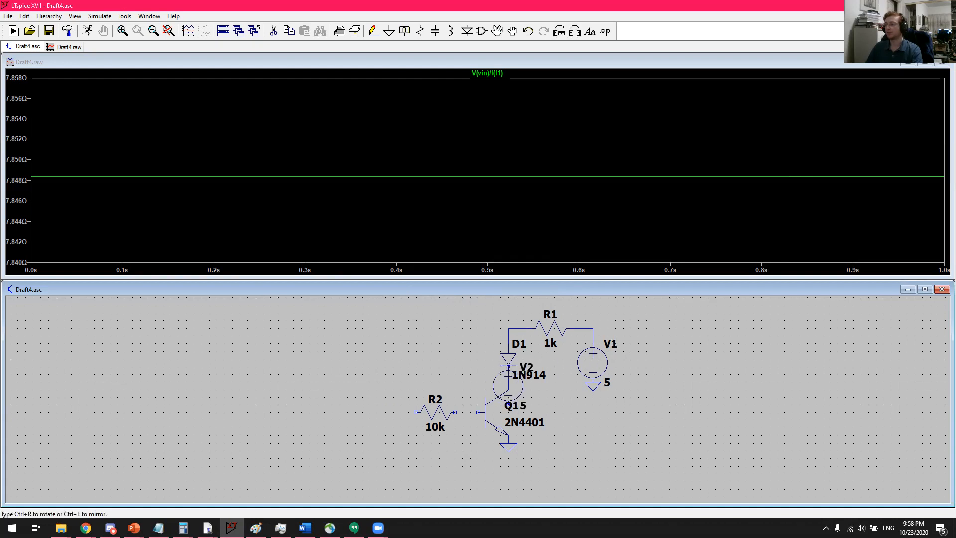
{"action": "key", "text": "Escape"}
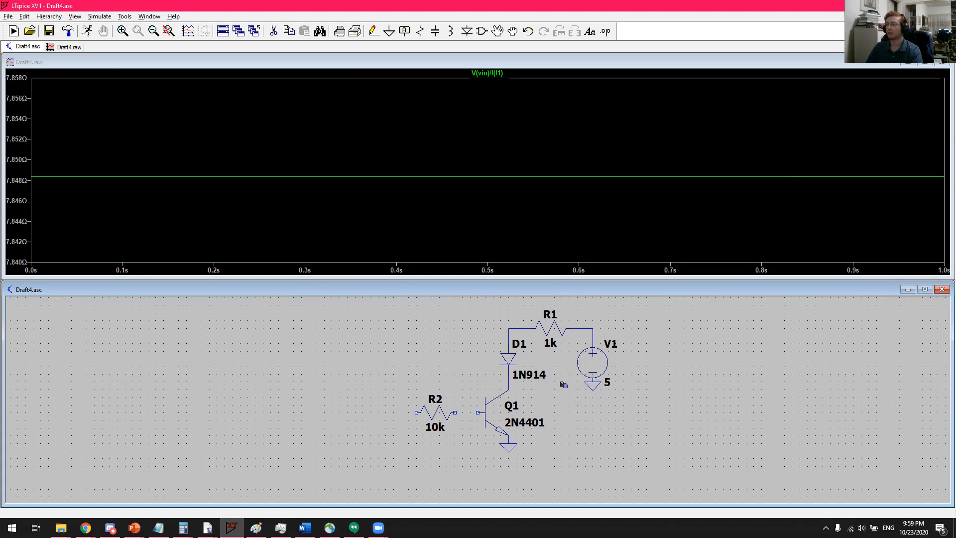
{"action": "left_click", "coordinate": [593, 363]}
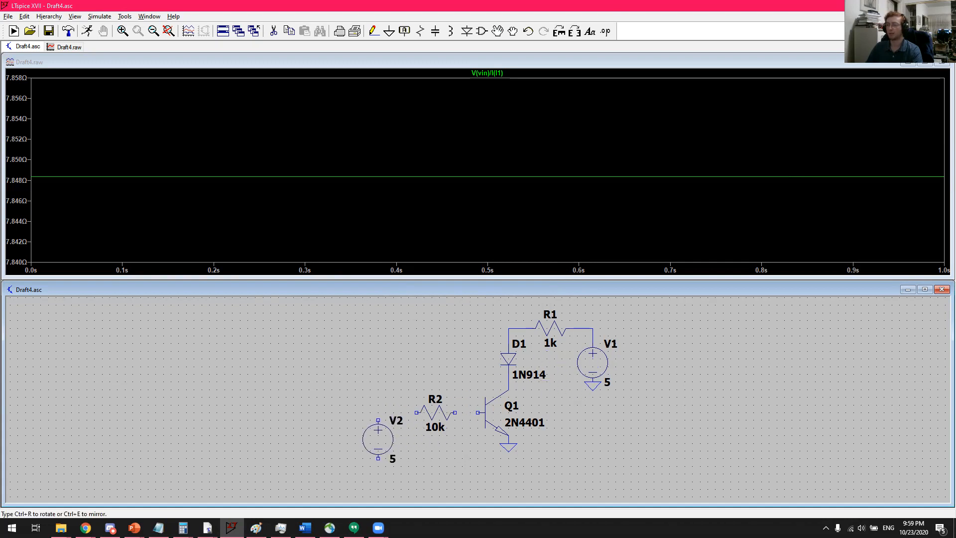
{"action": "left_click", "coordinate": [378, 439]}
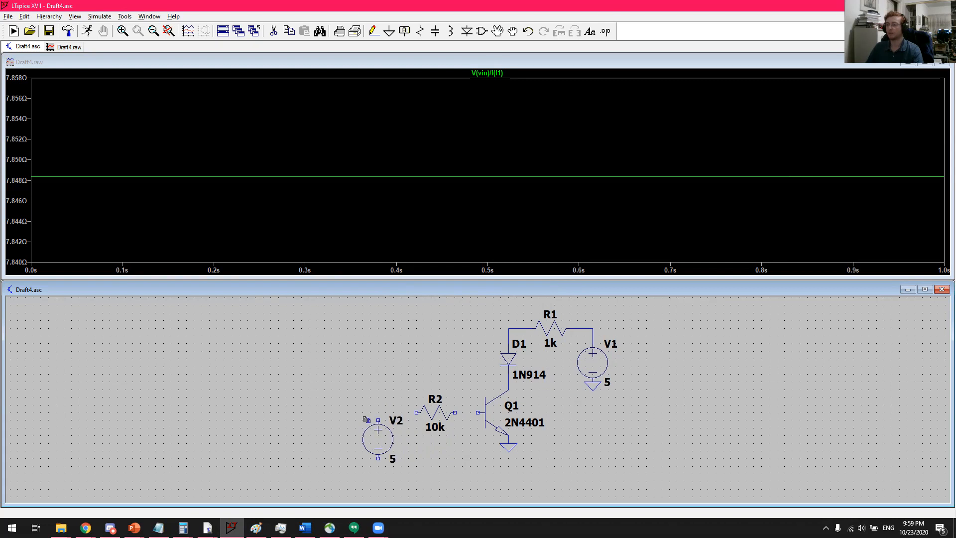
{"action": "left_click", "coordinate": [375, 439]}
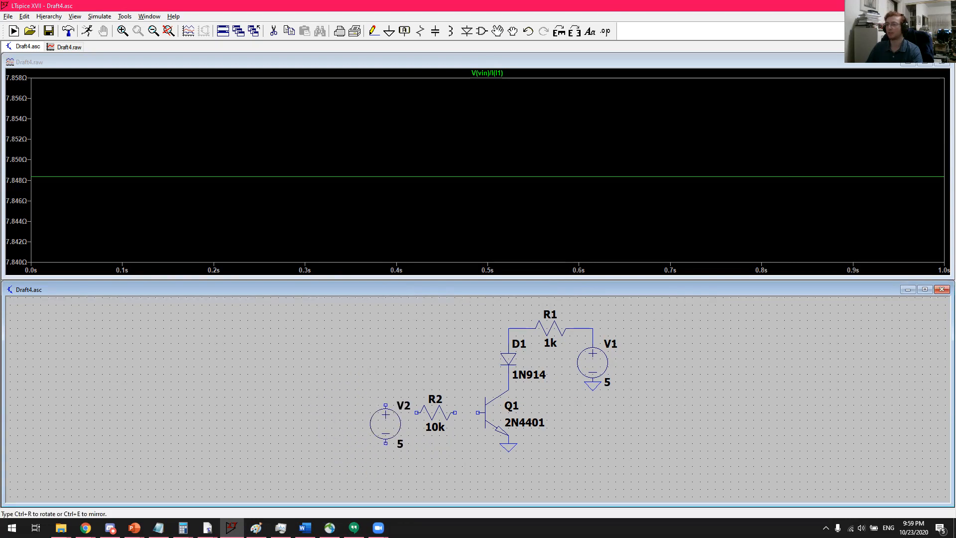
{"action": "left_click", "coordinate": [378, 439]}
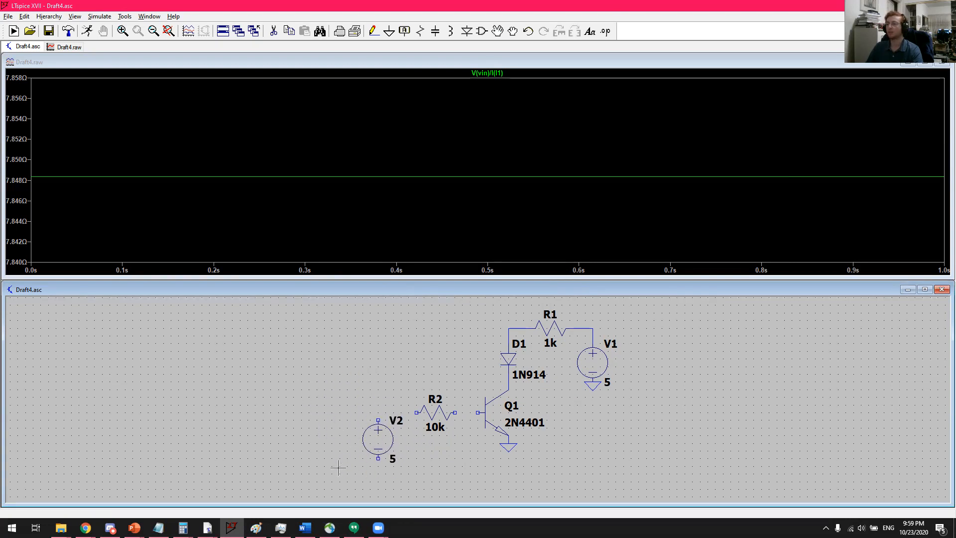
{"action": "left_click_drag", "start_coordinate": [328, 475], "coordinate": [470, 387]}
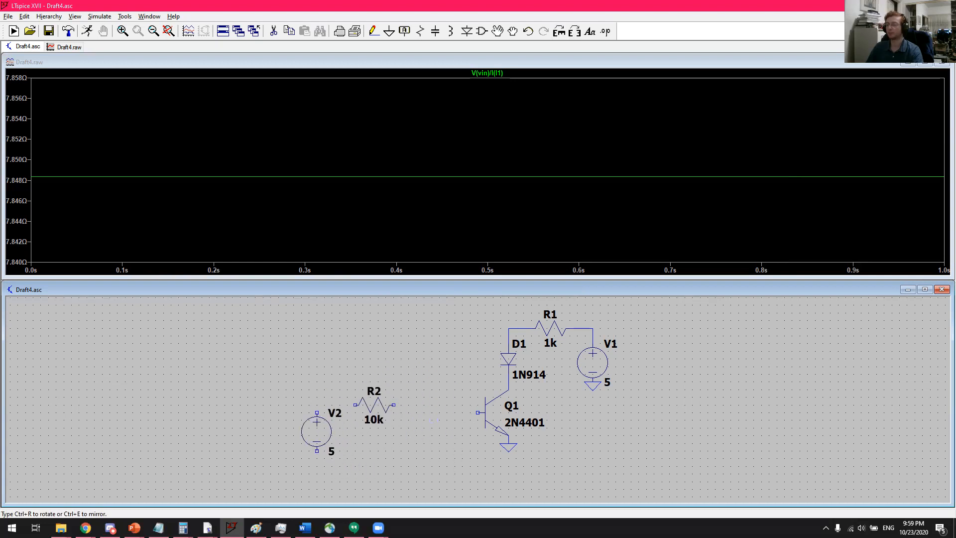
{"action": "key", "text": "Escape"}
Step: Wire Q1's base through R2 to V2's positive terminal and place a ground on V2's negative terminal
{"action": "key", "text": "F3"}
{"action": "left_click", "coordinate": [478, 412]}
{"action": "left_click", "coordinate": [455, 413]}
{"action": "left_click", "coordinate": [417, 413]}
{"action": "left_click", "coordinate": [377, 421]}
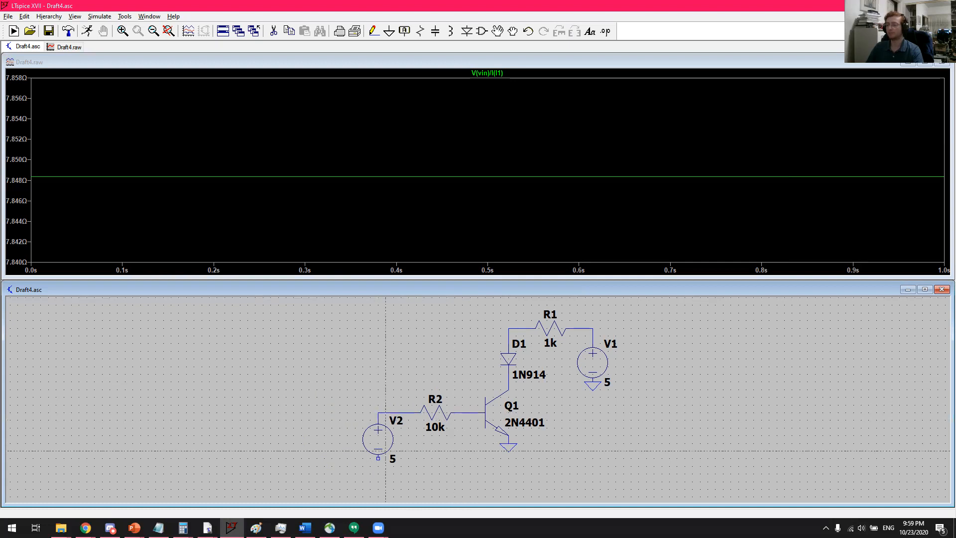
{"action": "key", "text": "g"}
{"action": "left_click", "coordinate": [378, 457]}
{"action": "key", "text": "Escape"}
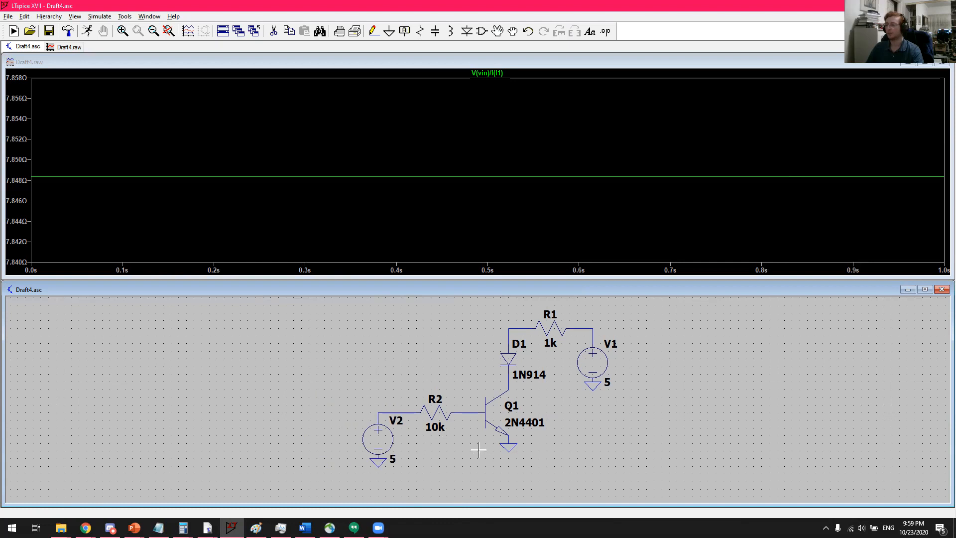
Step: Run a transient simulation of the transistor circuit with a stop time of 1 s
{"action": "left_click", "coordinate": [86, 32]}
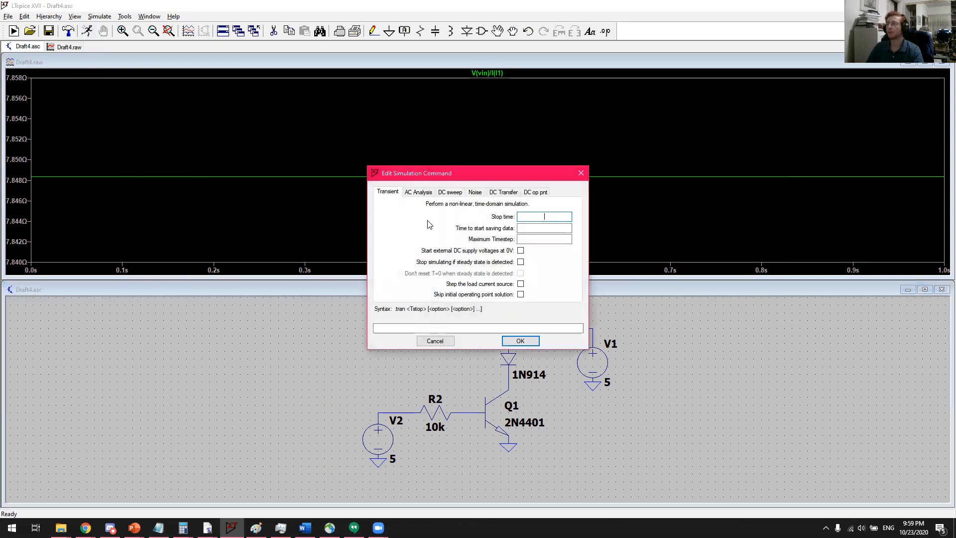
{"action": "type", "text": "1"}
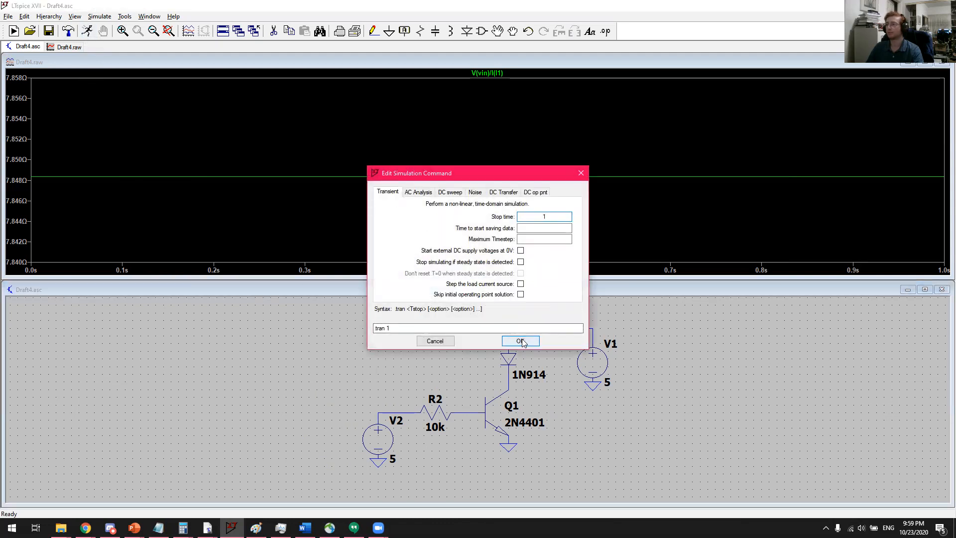
{"action": "left_click", "coordinate": [521, 341]}
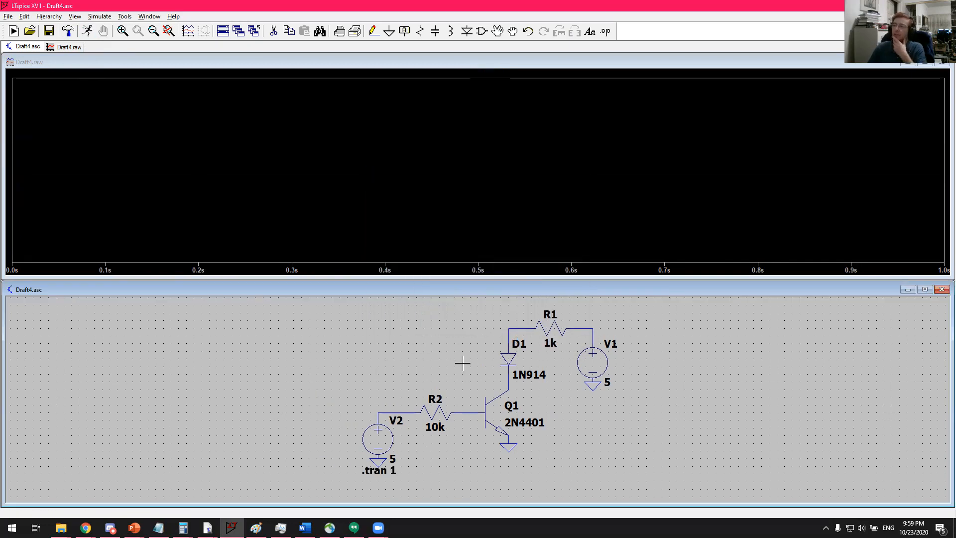
Step: Plot the current through R1 and read it by attaching the first cursor to the trace, closing the read-out when done
{"action": "left_click", "coordinate": [554, 326]}
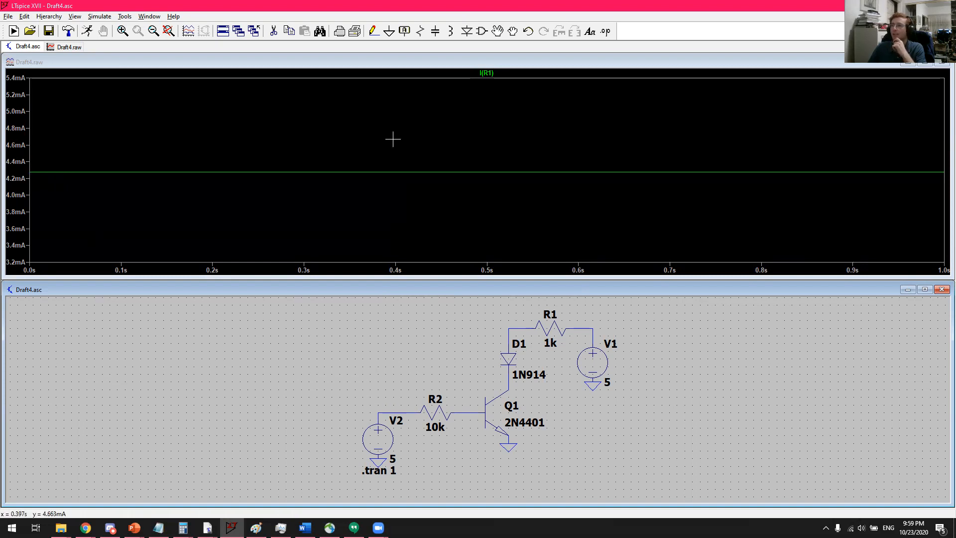
{"action": "right_click", "coordinate": [491, 73]}
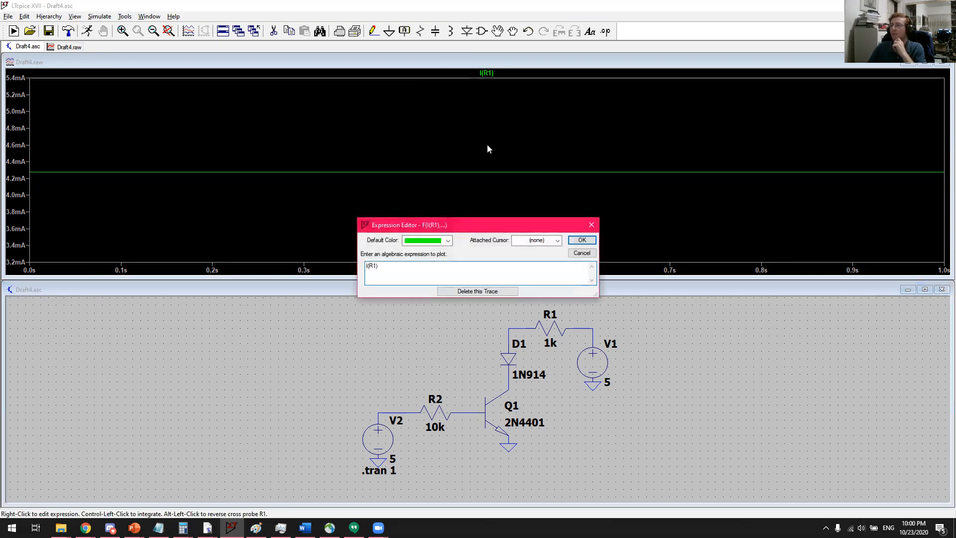
{"action": "left_click", "coordinate": [558, 241]}
{"action": "left_click", "coordinate": [537, 255]}
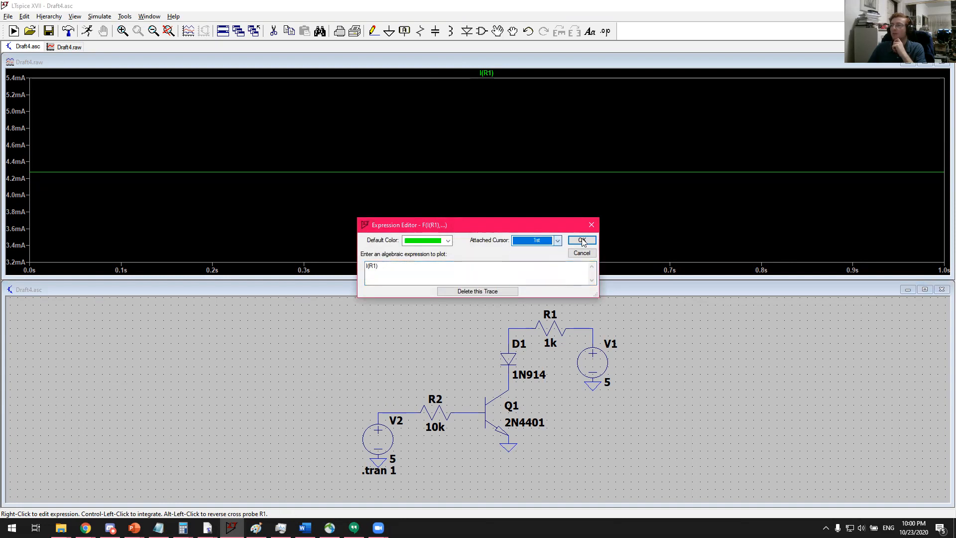
{"action": "left_click", "coordinate": [587, 240]}
{"action": "mouse_move", "coordinate": [487, 198]}
{"action": "left_mouse_down"}
{"action": "mouse_move", "coordinate": [508, 199]}
{"action": "mouse_move", "coordinate": [412, 208]}
{"action": "left_mouse_up"}
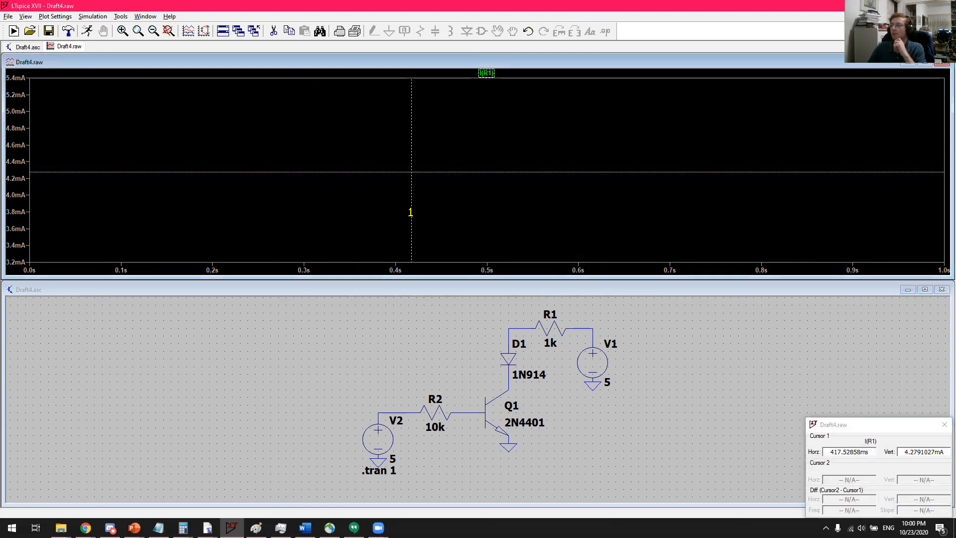
{"action": "left_click", "coordinate": [878, 430]}
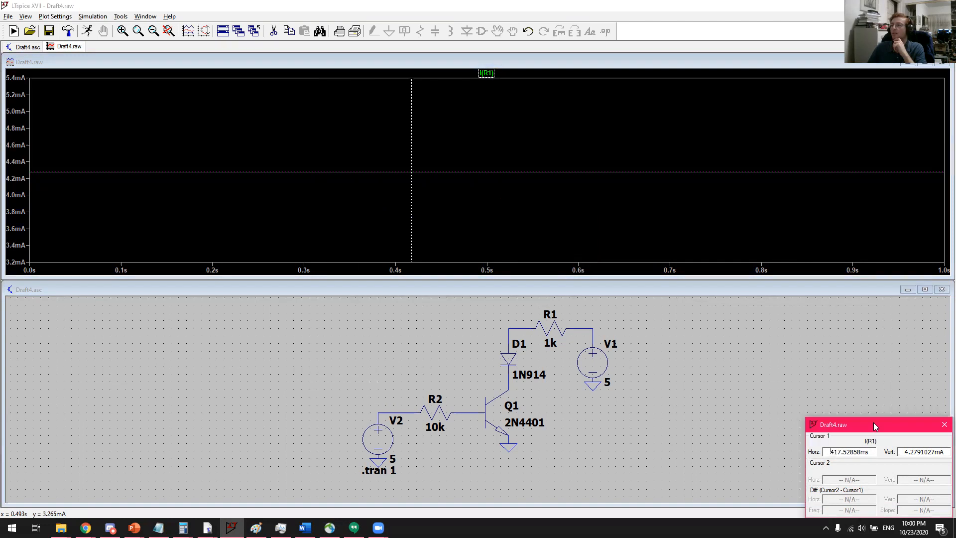
{"action": "left_click_drag", "start_coordinate": [875, 427], "coordinate": [396, 290]}
{"action": "left_click_drag", "start_coordinate": [472, 312], "coordinate": [427, 313]}
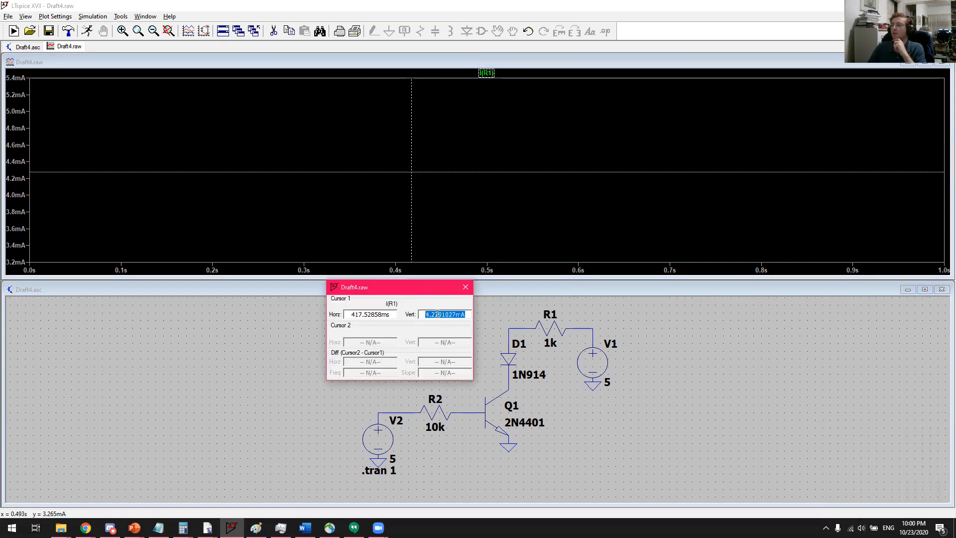
{"action": "left_click", "coordinate": [464, 316]}
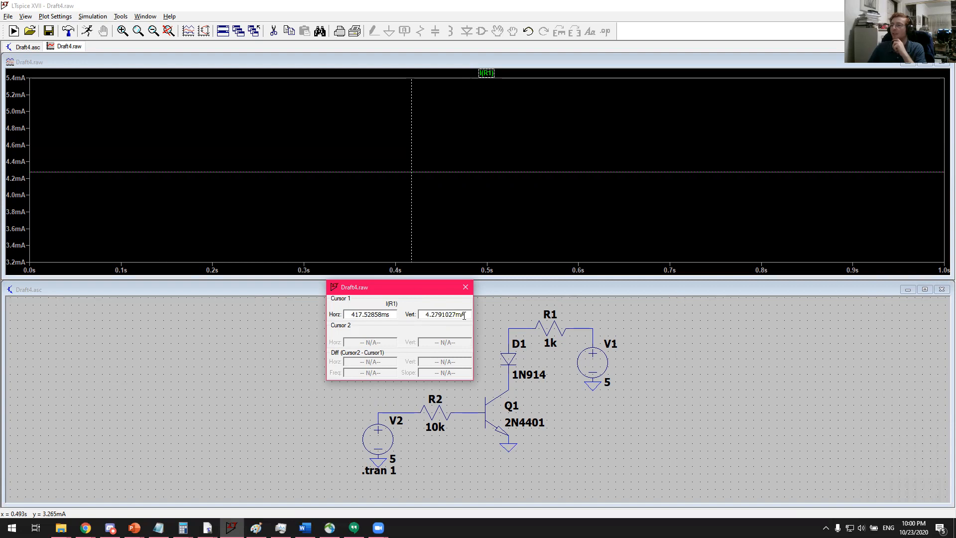
{"action": "left_click", "coordinate": [465, 289]}
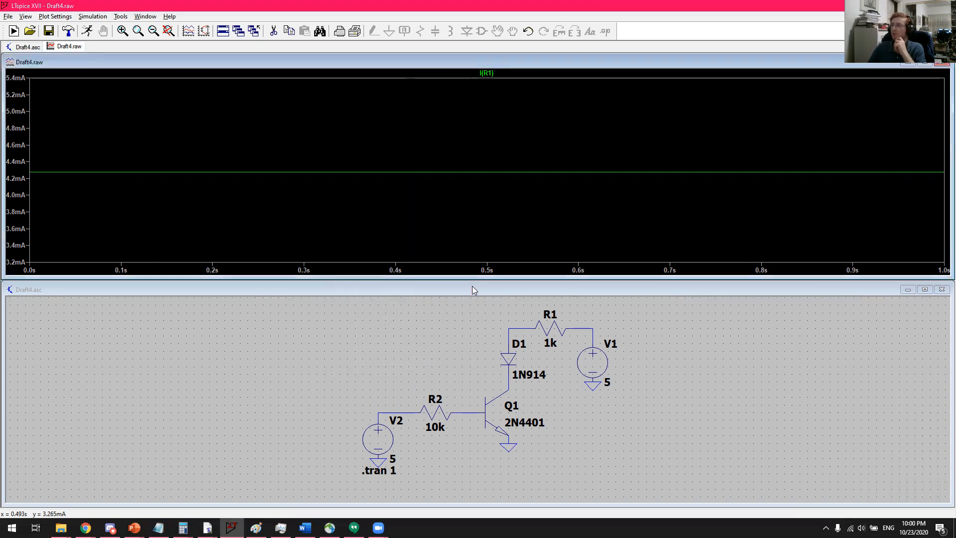
Step: Plot the voltage at the node between R1 and D1, followed by the voltage at V1's positive terminal
{"action": "left_click", "coordinate": [733, 448]}
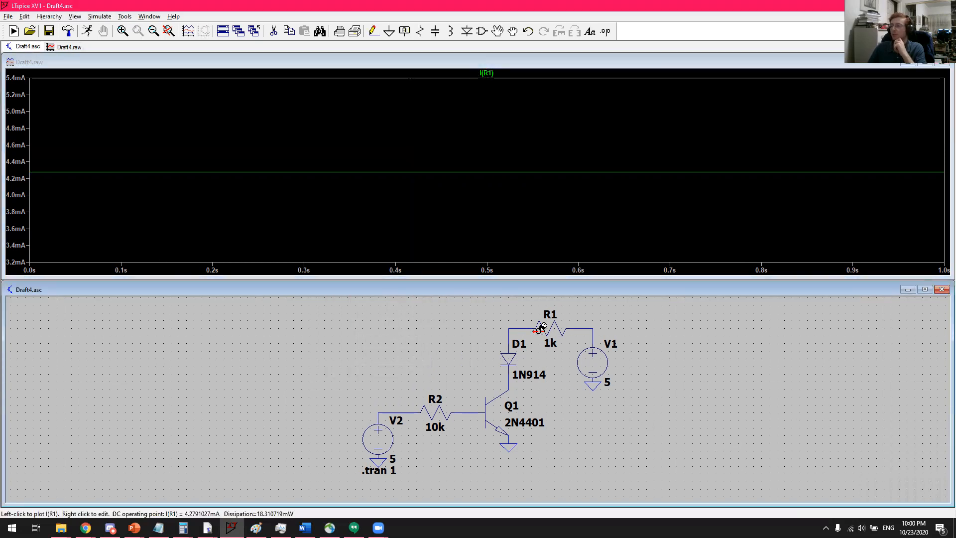
{"action": "left_click", "coordinate": [508, 327]}
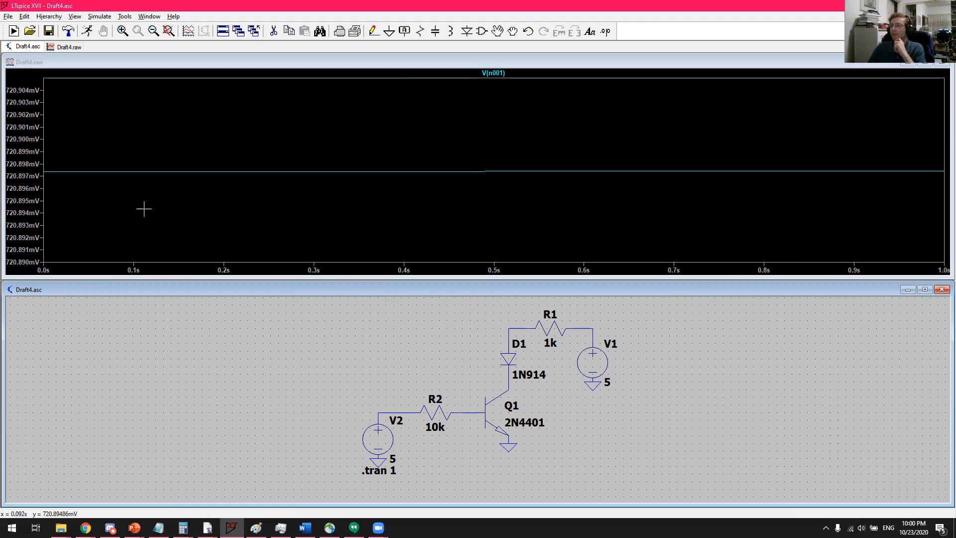
{"action": "left_click", "coordinate": [587, 327]}
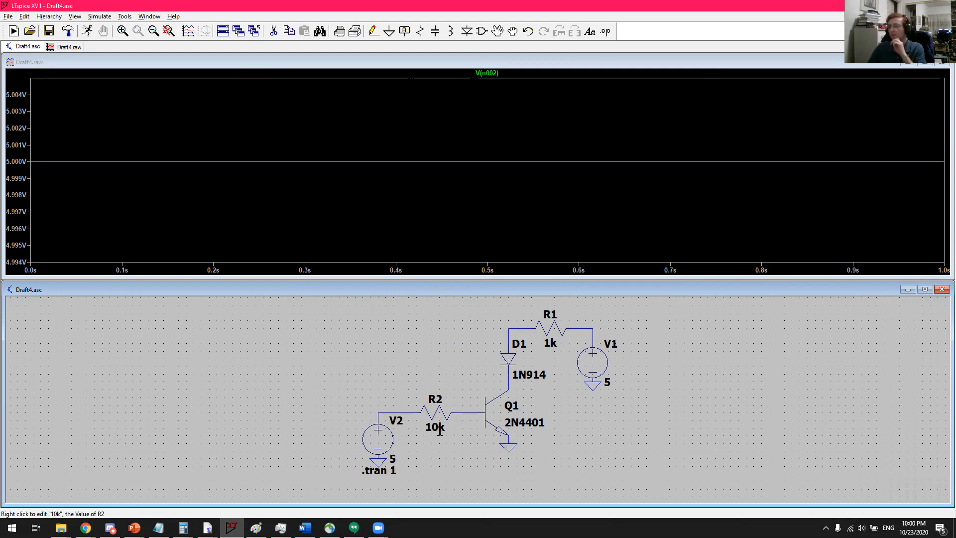
Step: Plot the current through R2 and read it with the first cursor attached to the trace, closing the read-out when done
{"action": "left_click", "coordinate": [440, 409]}
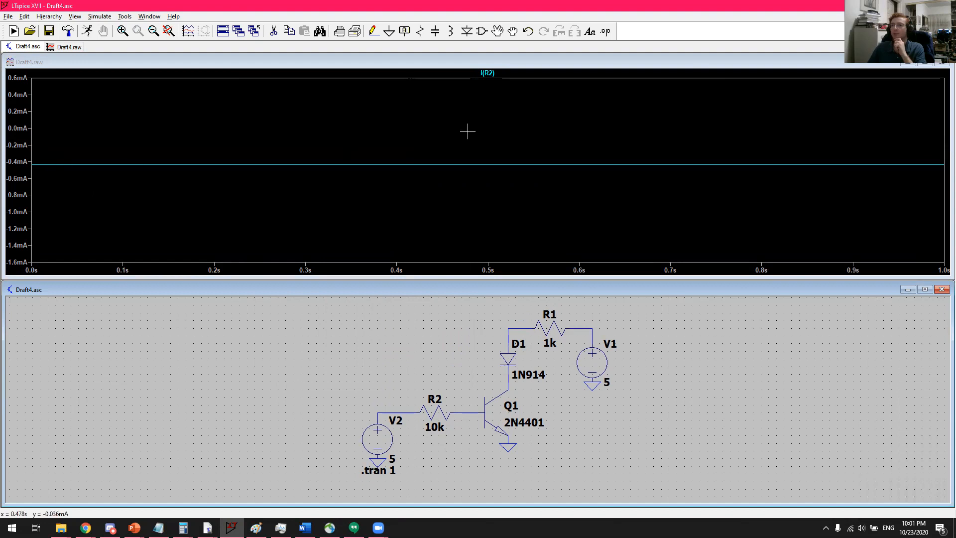
{"action": "right_click", "coordinate": [493, 75]}
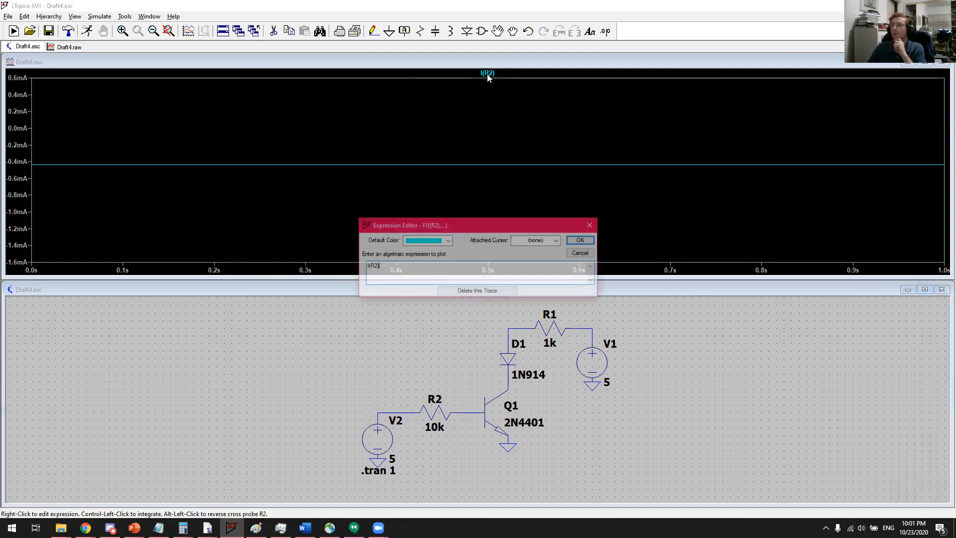
{"action": "left_click", "coordinate": [557, 240]}
{"action": "left_click", "coordinate": [553, 262]}
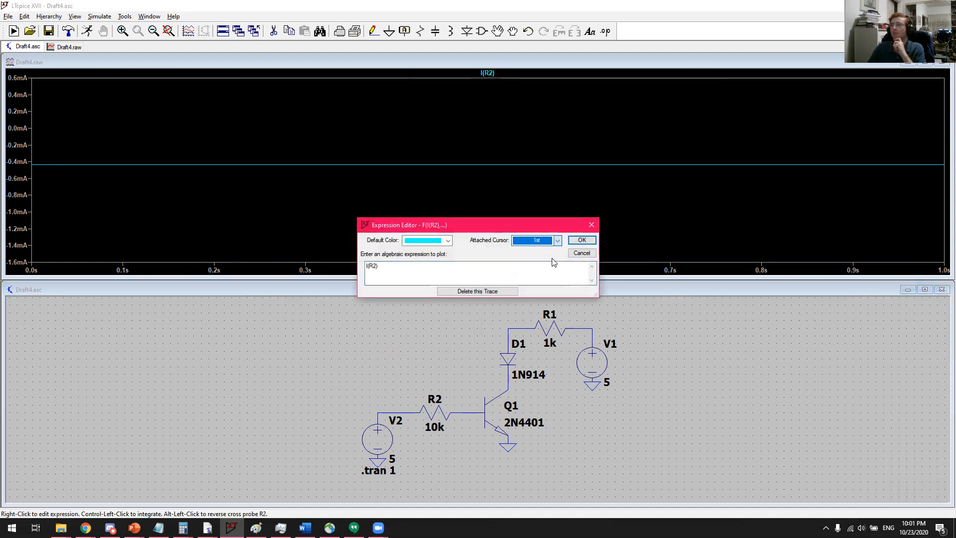
{"action": "left_click", "coordinate": [578, 241]}
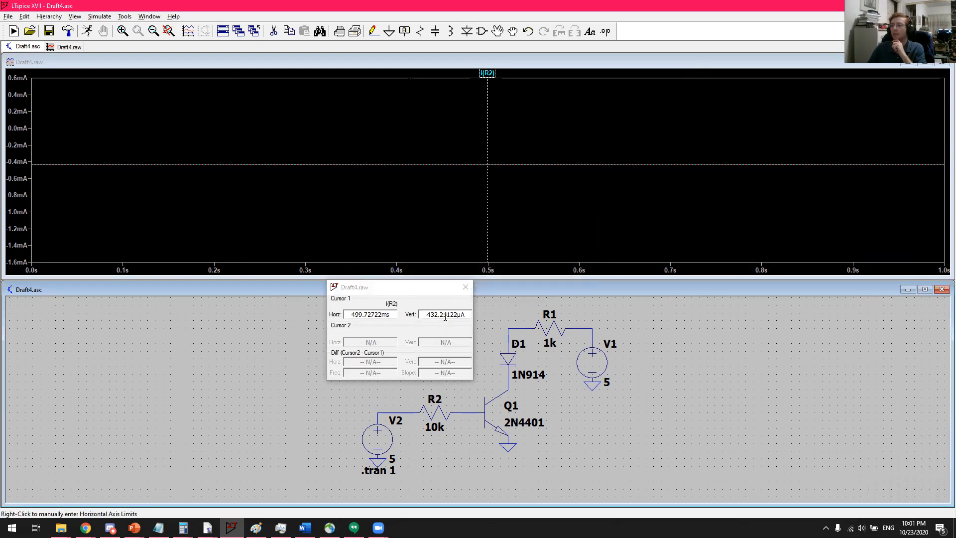
{"action": "left_click", "coordinate": [465, 287]}
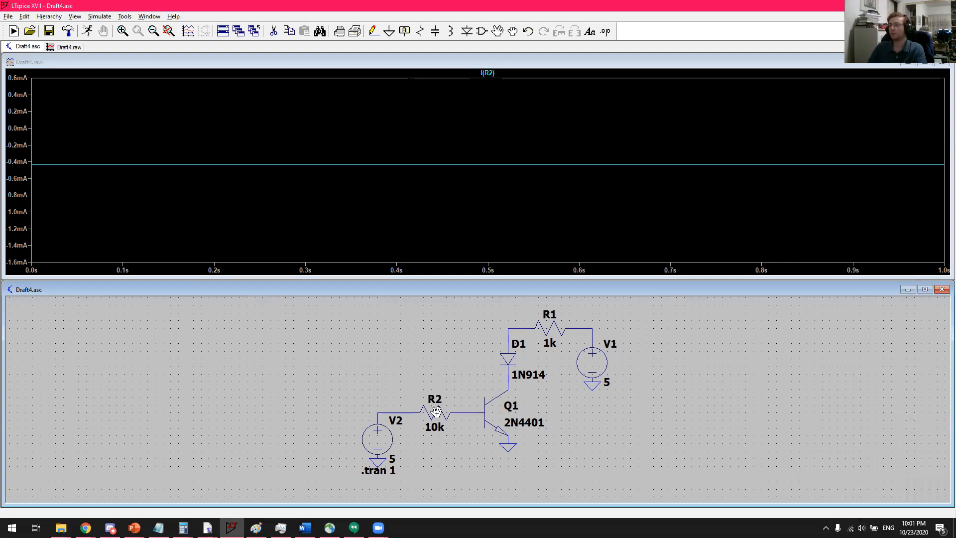
Step: Rotate R2 end for end in its existing place and rerun the simulation
{"action": "left_click", "coordinate": [437, 411]}
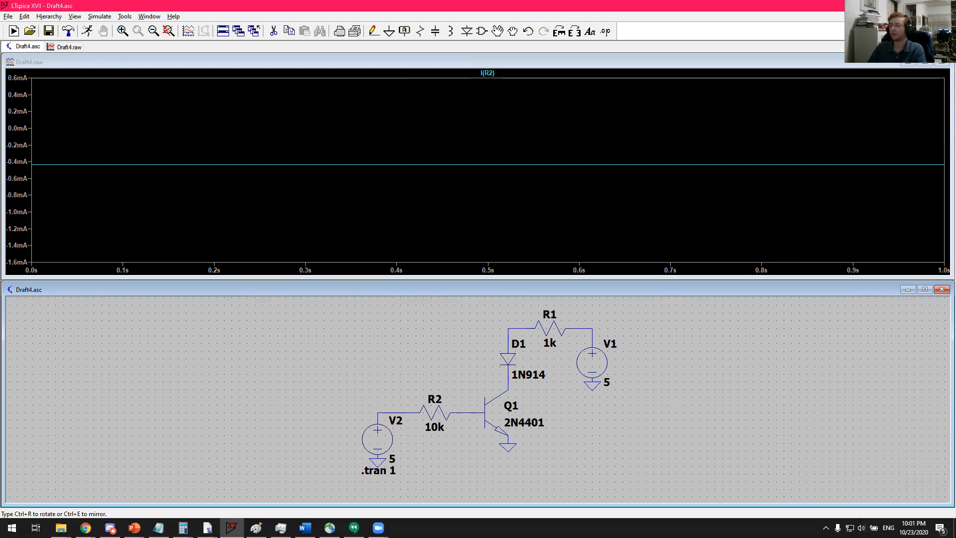
{"action": "left_click", "coordinate": [436, 412]}
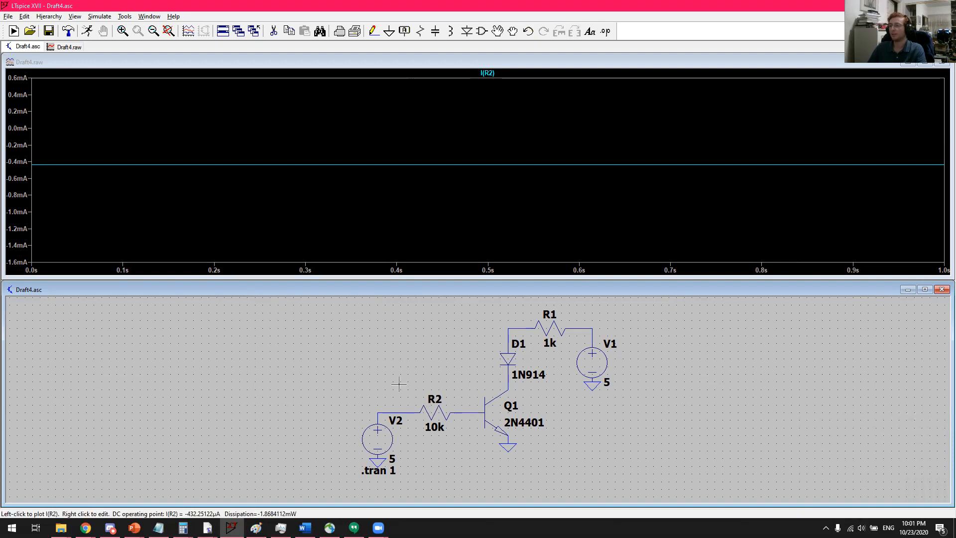
{"action": "left_click", "coordinate": [88, 33]}
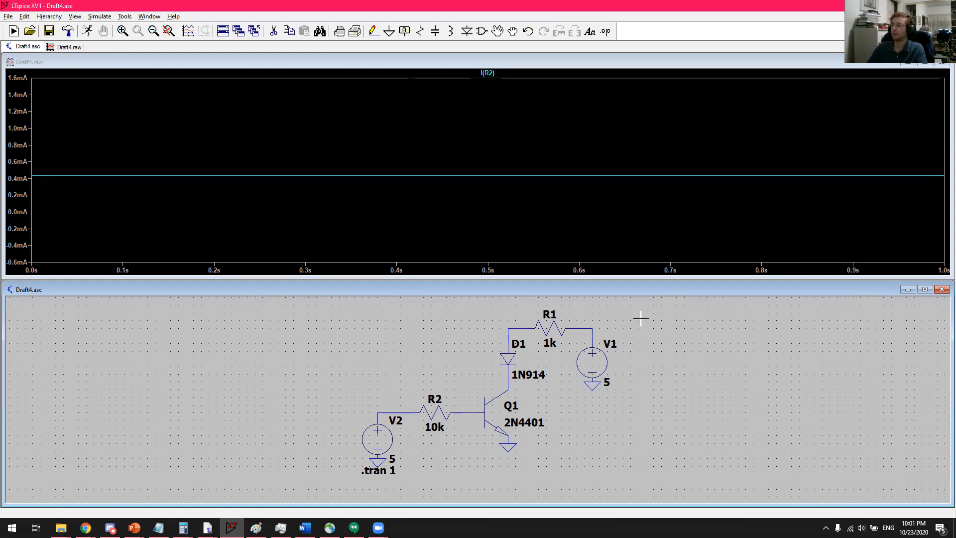
Step: Delete the whole circuit from the schematic and place an NPN transistor in the middle of the empty sheet
{"action": "key", "text": "Delete"}
{"action": "left_click_drag", "start_coordinate": [668, 303], "coordinate": [303, 488]}
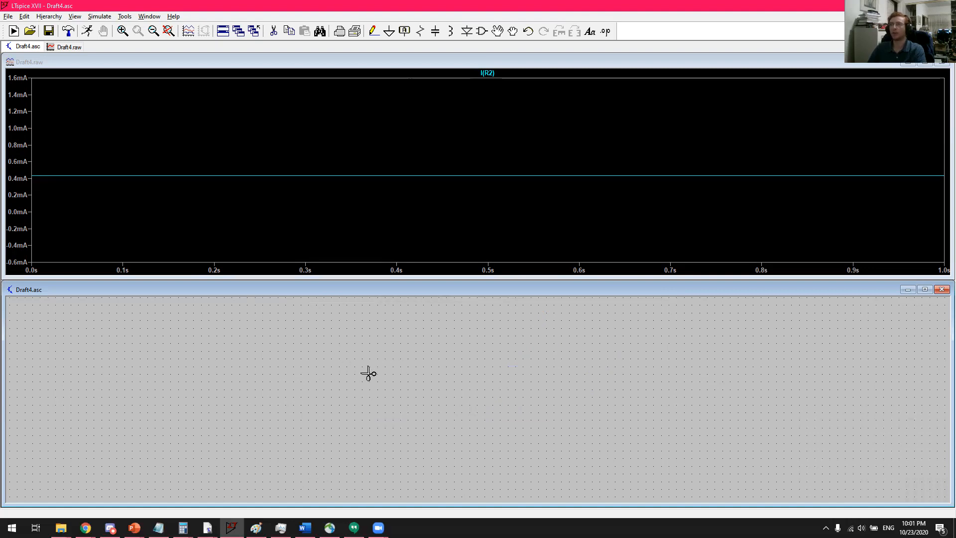
{"action": "left_click", "coordinate": [482, 31]}
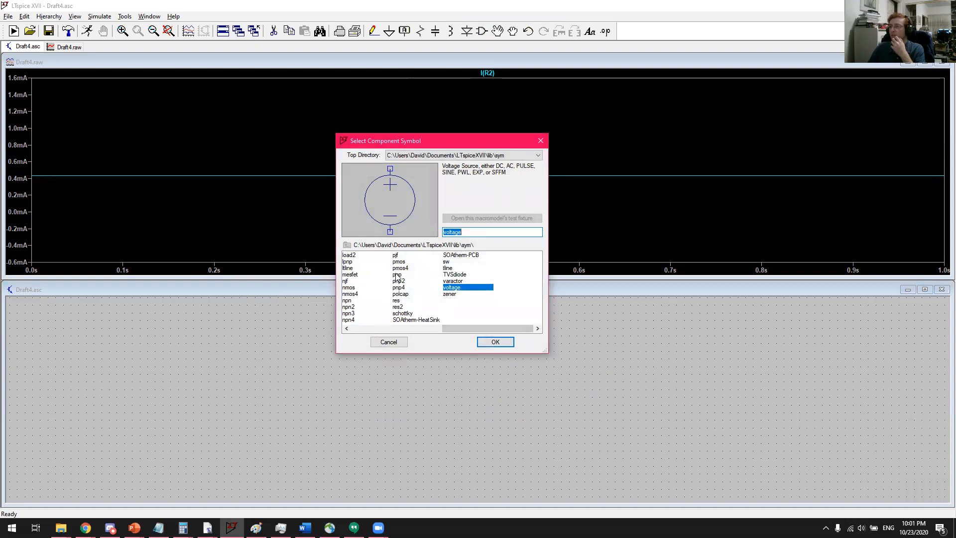
{"action": "double_click", "coordinate": [347, 302]}
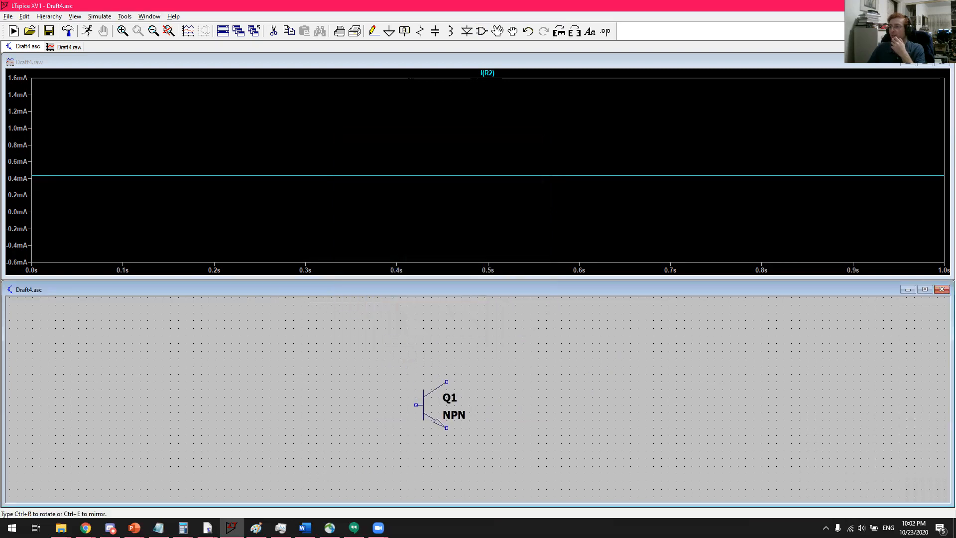
{"action": "left_click", "coordinate": [440, 374]}
{"action": "key", "text": "Escape"}
Step: Assign the 2N4401 model to the NPN transistor
{"action": "right_click", "coordinate": [441, 374]}
{"action": "left_click", "coordinate": [510, 246]}
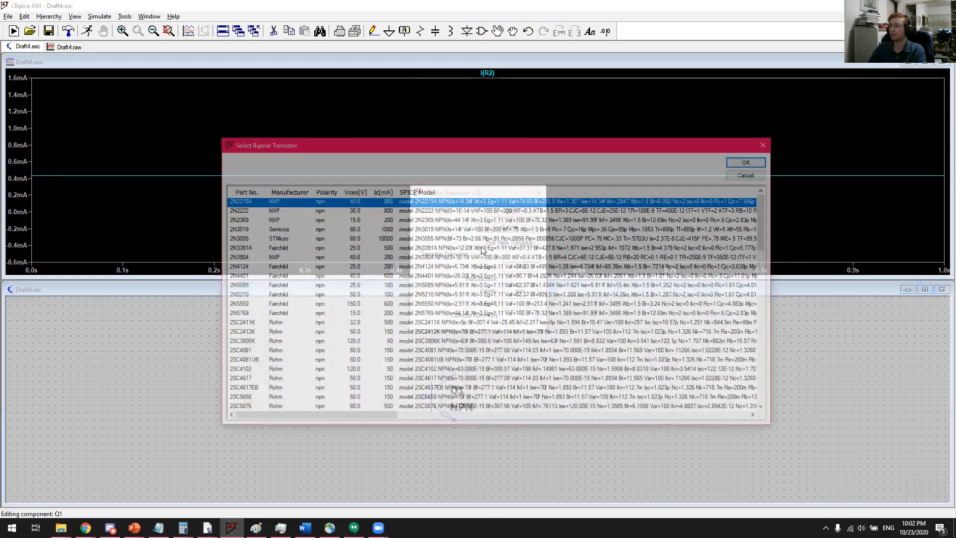
{"action": "double_click", "coordinate": [246, 275]}
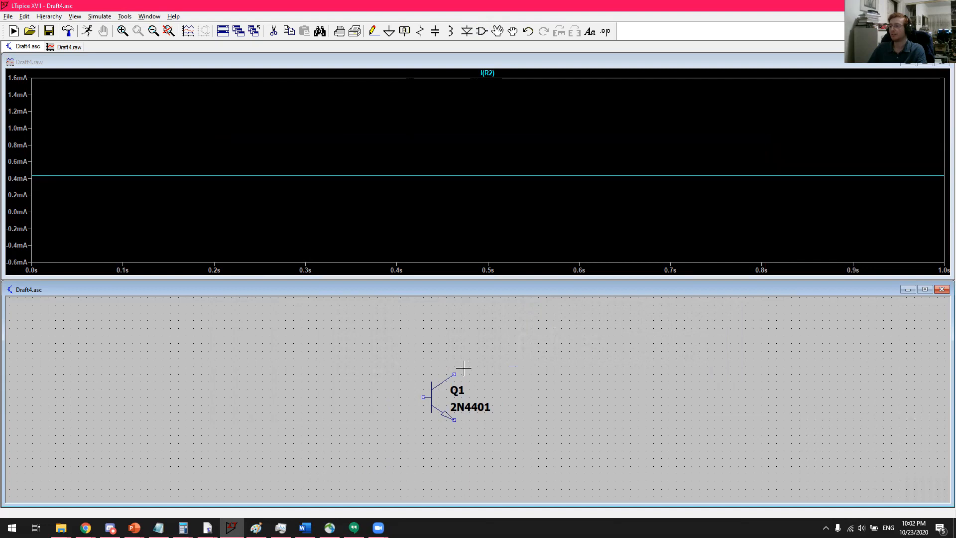
Step: Place four vertical resistors: one above the collector, one below the emitter, and two left of the base, one low and one high
{"action": "key", "text": "r"}
{"action": "left_click", "coordinate": [454, 338]}
{"action": "left_click", "coordinate": [454, 454]}
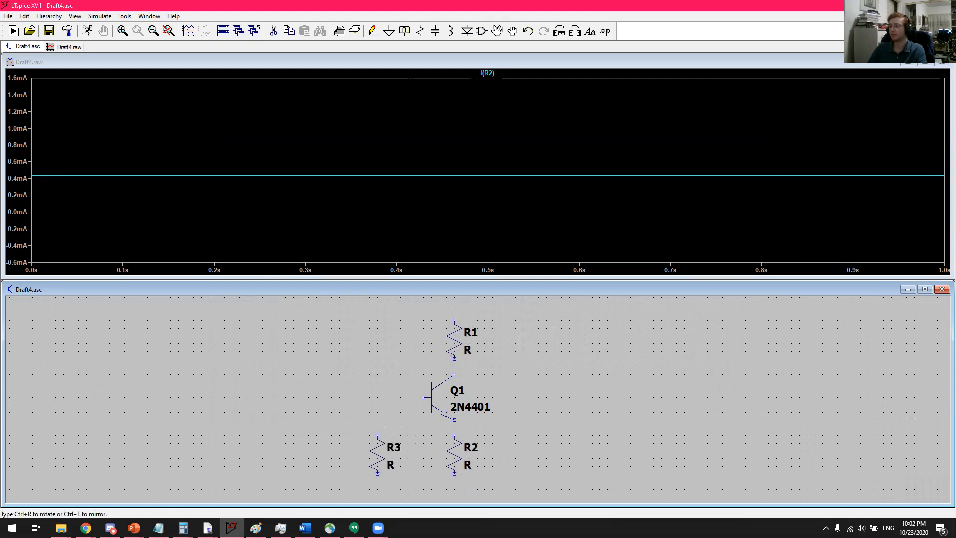
{"action": "left_click", "coordinate": [370, 447]}
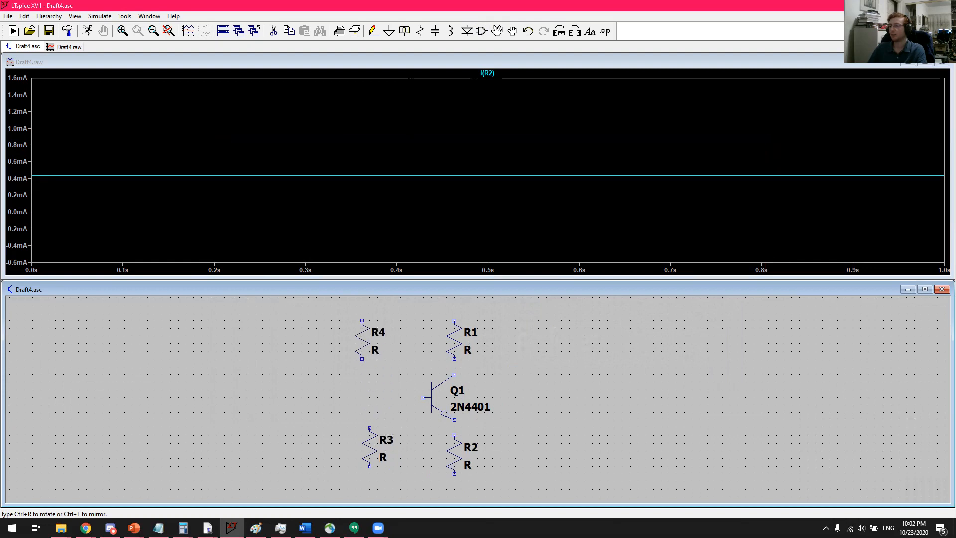
{"action": "left_click", "coordinate": [362, 339]}
{"action": "key", "text": "Escape"}
Step: Wire the upper ends of R4 and R1 together and move R3 directly below R4
{"action": "key", "text": "F3"}
{"action": "left_click", "coordinate": [454, 321]}
{"action": "left_click", "coordinate": [362, 320]}
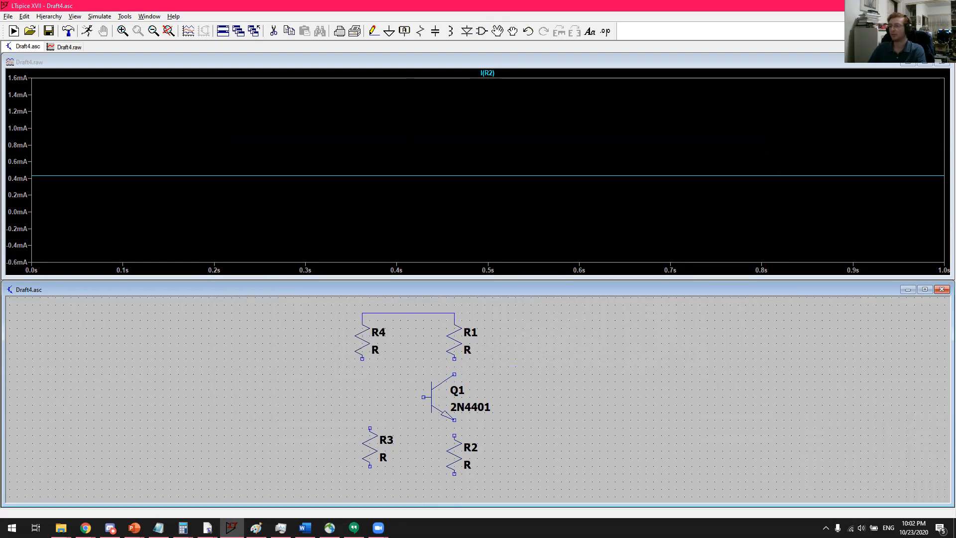
{"action": "key", "text": "Escape"}
{"action": "key", "text": "F7"}
{"action": "left_click", "coordinate": [371, 442]}
{"action": "left_click", "coordinate": [362, 442]}
Step: Wire R4 to R3, the emitter to R2, the collector to R1, and the base to the R4–R3 wire
{"action": "key", "text": "F3"}
{"action": "left_click", "coordinate": [362, 358]}
{"action": "left_click", "coordinate": [454, 435]}
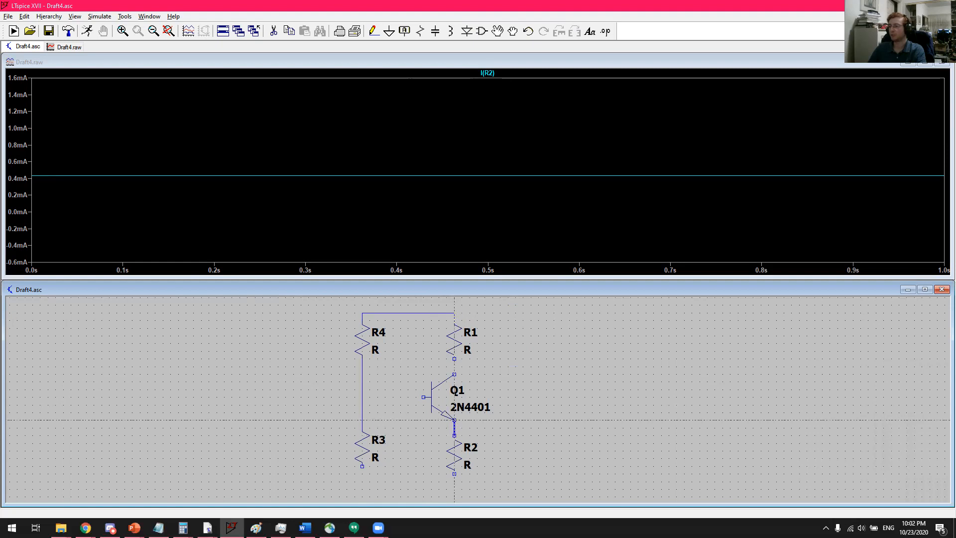
{"action": "left_click", "coordinate": [454, 358]}
{"action": "left_click", "coordinate": [423, 397]}
{"action": "left_click", "coordinate": [362, 397]}
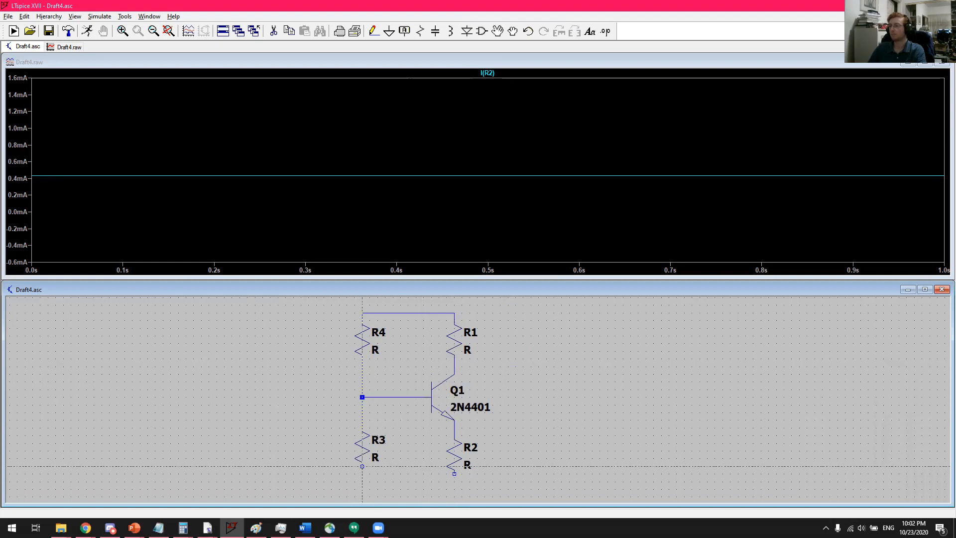
Step: Ground the lower ends of R3 and R2
{"action": "key", "text": "g"}
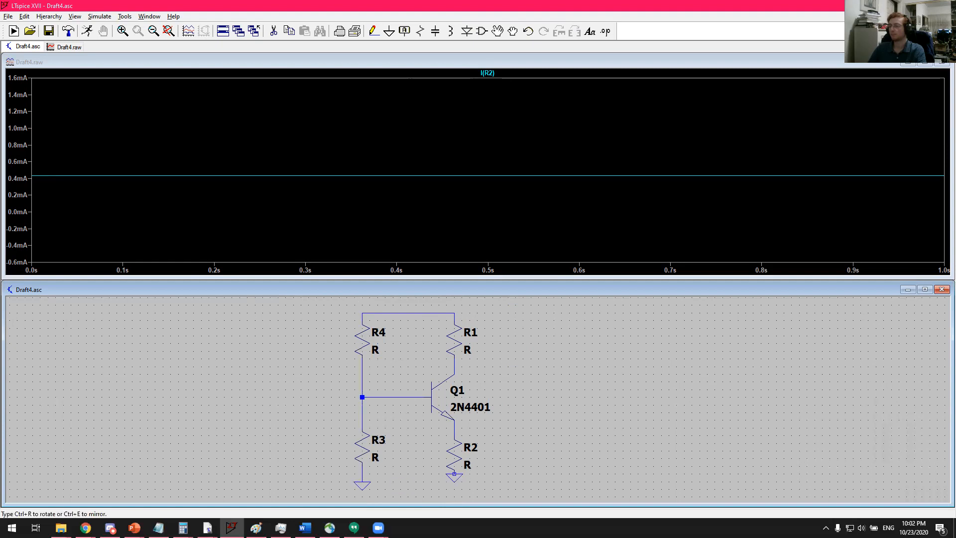
{"action": "left_click", "coordinate": [452, 482]}
{"action": "key", "text": "F3"}
{"action": "key", "text": "Escape"}
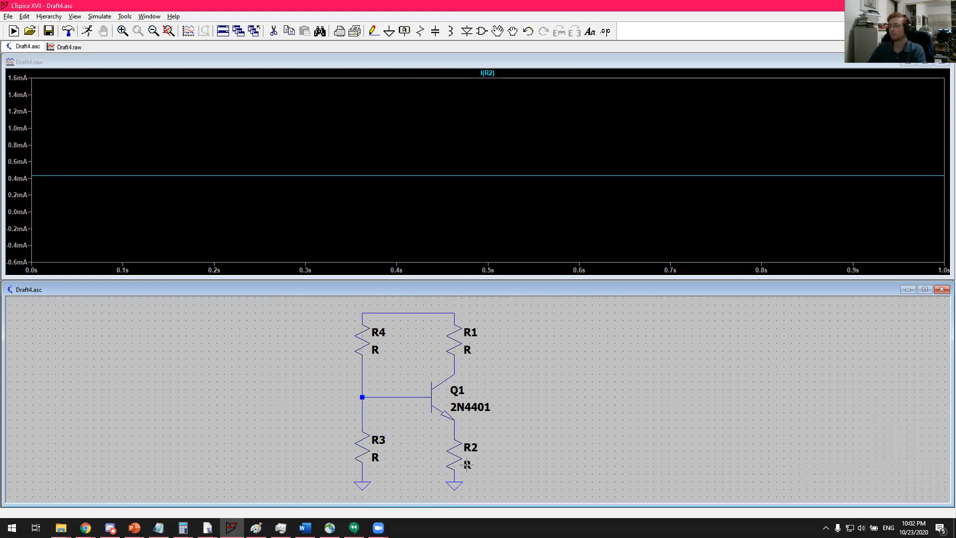
Step: Set the emitter resistor R2 to 100 ohms and the collector resistor R1 to 500 ohms
{"action": "left_click_drag", "start_coordinate": [331, 383], "coordinate": [343, 385]}
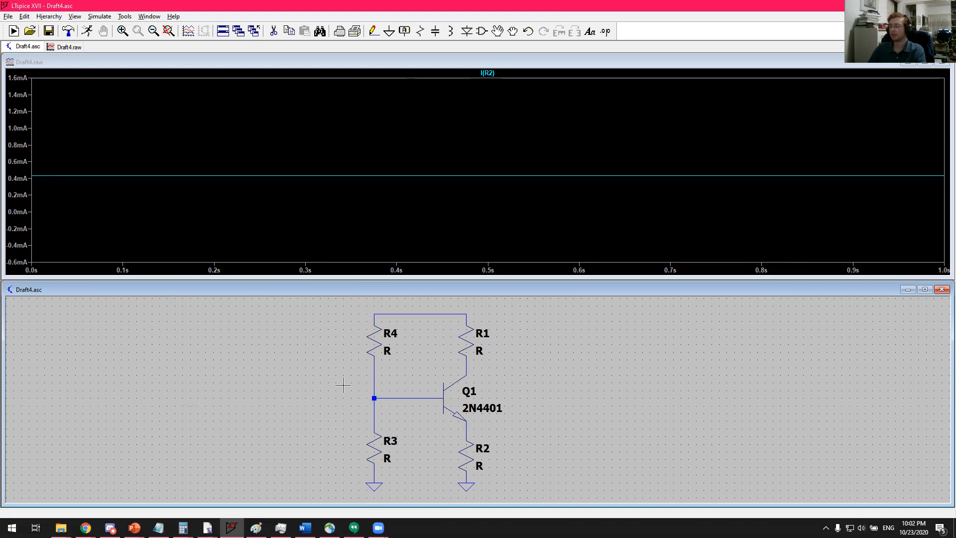
{"action": "right_click", "coordinate": [467, 459]}
{"action": "type", "text": "100"}
{"action": "key", "text": "Return"}
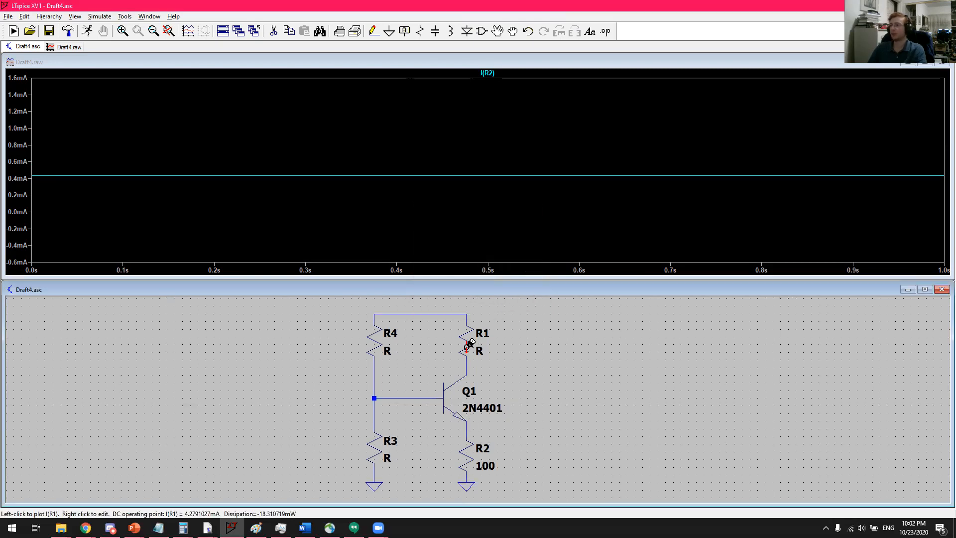
{"action": "right_click", "coordinate": [468, 347]}
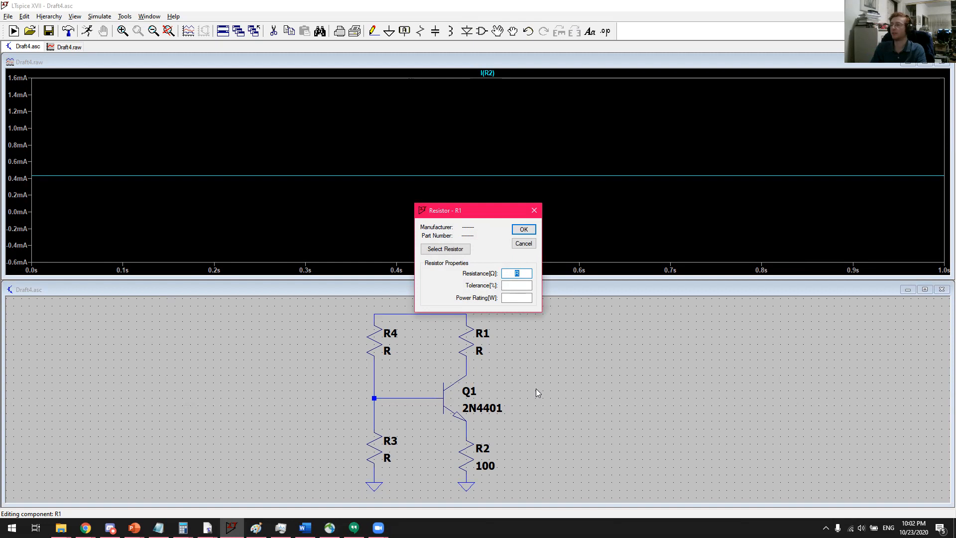
{"action": "type", "text": "500"}
{"action": "key", "text": "Return"}
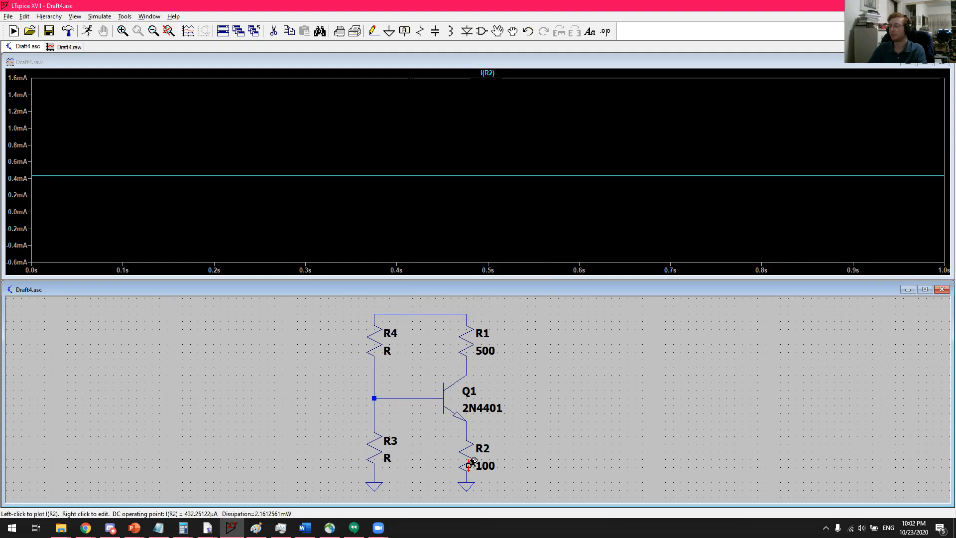
Step: Set both base divider resistors, R4 and R3, to 5k
{"action": "right_click", "coordinate": [377, 343]}
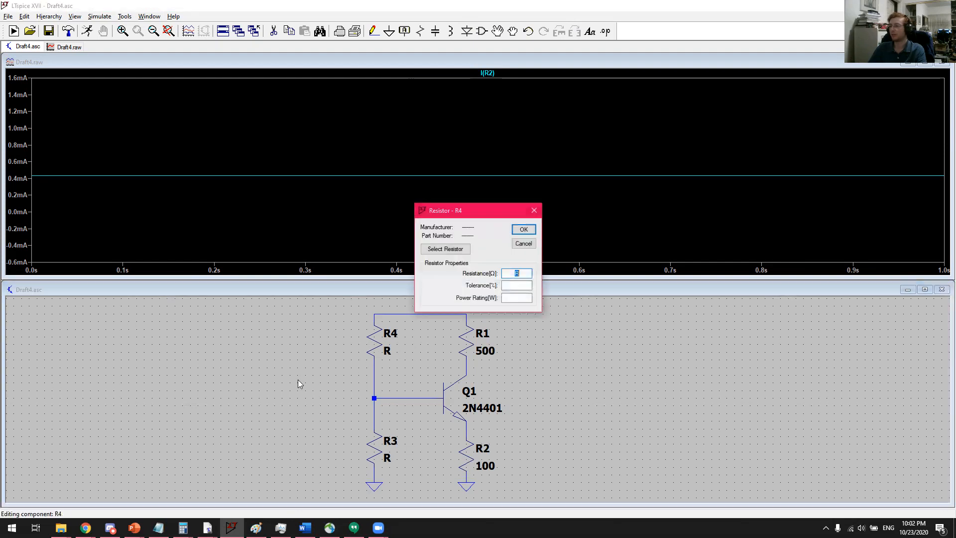
{"action": "type", "text": "5k"}
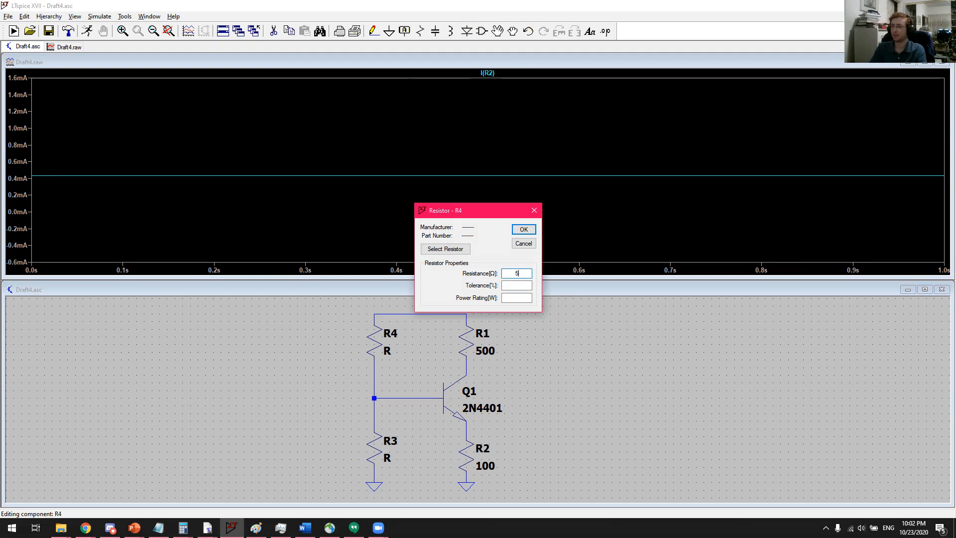
{"action": "key", "text": "Return"}
{"action": "right_click", "coordinate": [377, 450]}
{"action": "type", "text": "5k"}
{"action": "key", "text": "Return"}
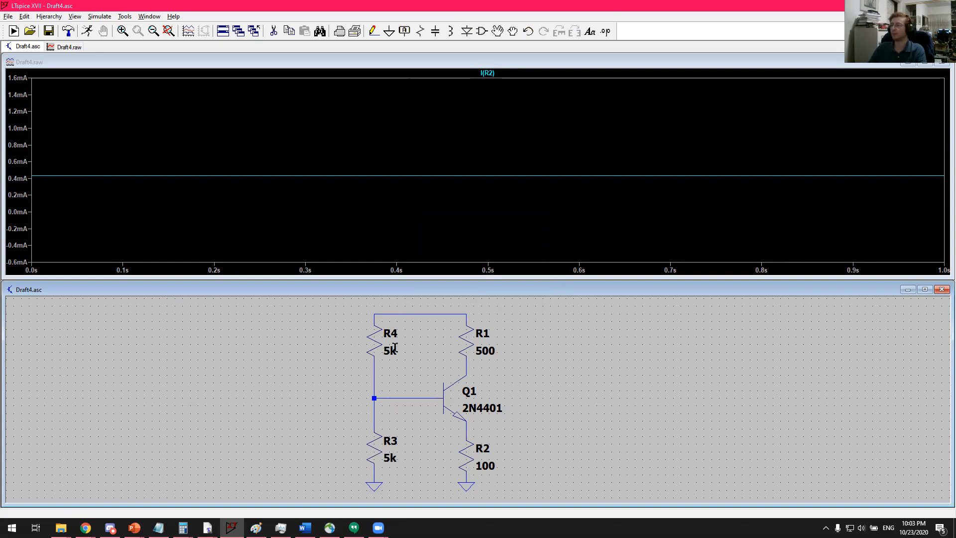
Step: Place a voltage source to the right of R1 and wire its positive terminal to the supply rail above R1 and R4
{"action": "left_click", "coordinate": [481, 31]}
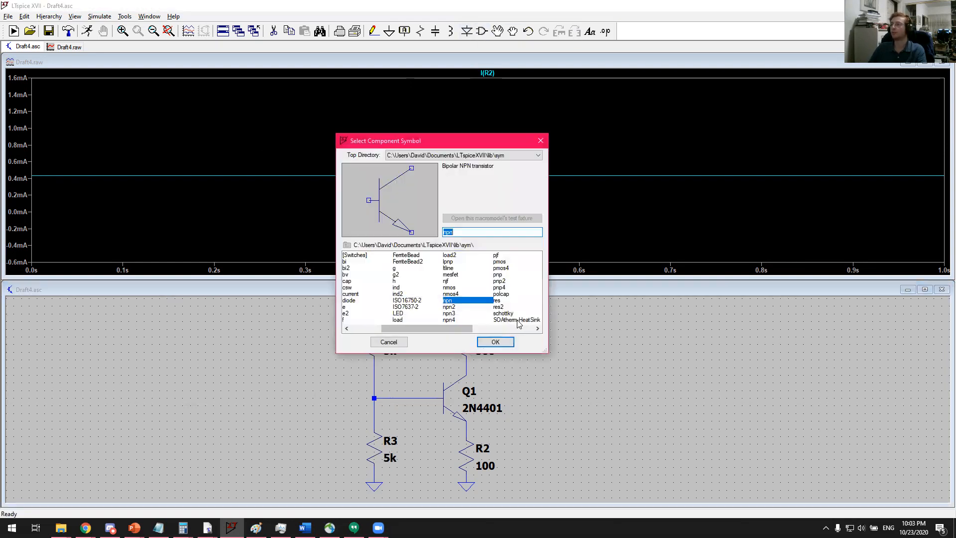
{"action": "left_click", "coordinate": [507, 329]}
{"action": "double_click", "coordinate": [466, 289]}
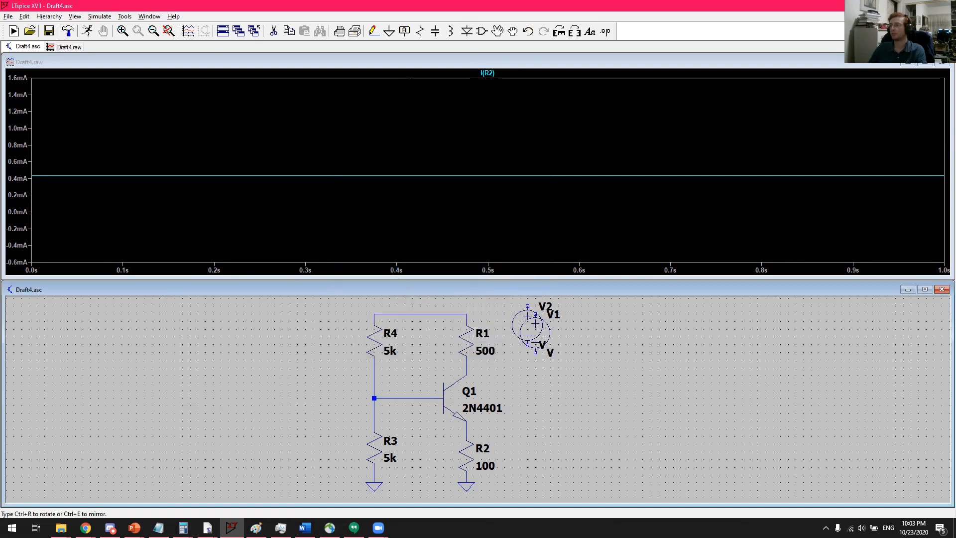
{"action": "left_click", "coordinate": [535, 314]}
{"action": "left_click", "coordinate": [374, 313]}
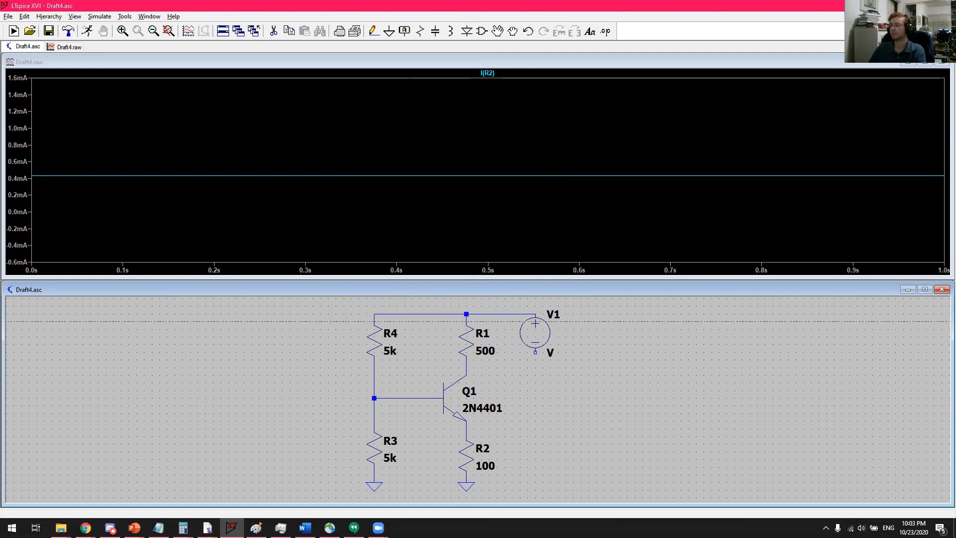
Step: Ground V1's negative terminal and set its DC value to 5 V
{"action": "key", "text": "g"}
{"action": "left_click", "coordinate": [535, 352]}
{"action": "key", "text": "Escape"}
{"action": "right_click", "coordinate": [537, 334]}
{"action": "type", "text": "5"}
{"action": "key", "text": "Return"}
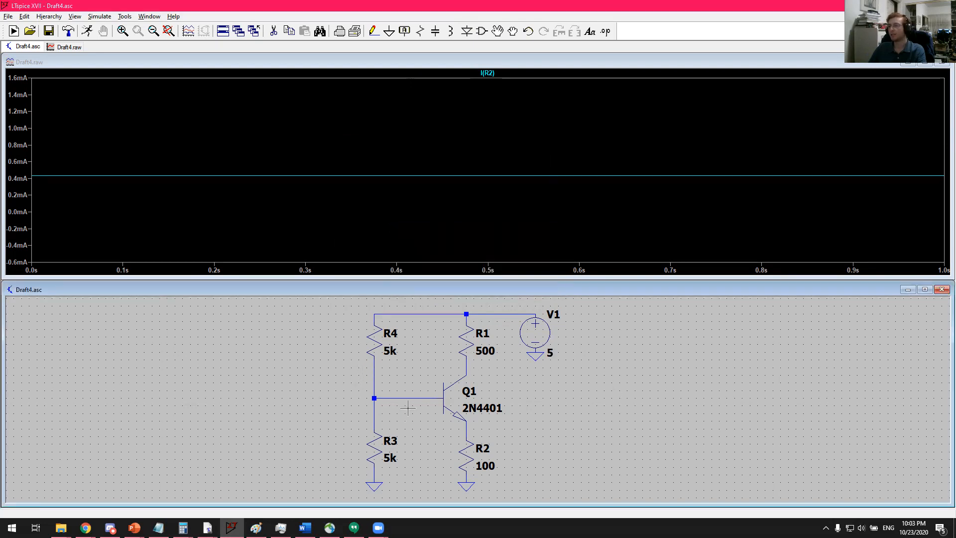
Step: Place a second voltage source left of the divider and a horizontal capacitor between it and the base node
{"action": "left_click", "coordinate": [482, 31]}
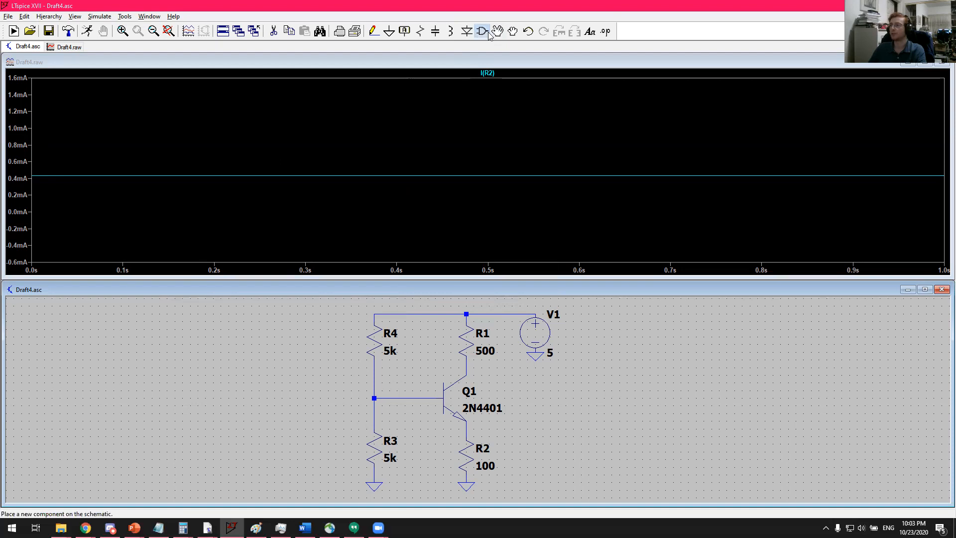
{"action": "left_click", "coordinate": [494, 341]}
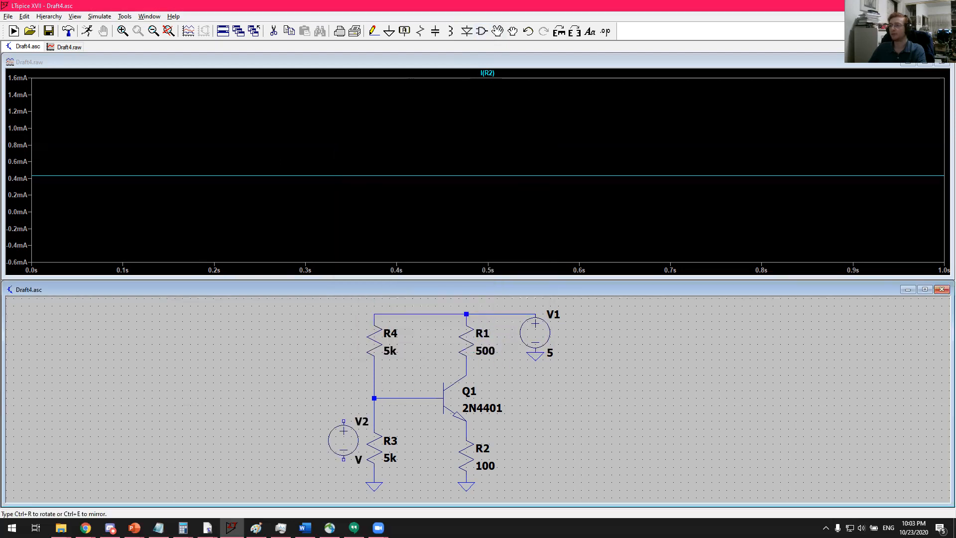
{"action": "left_click", "coordinate": [267, 440]}
{"action": "key", "text": "c"}
{"action": "key", "text": "ctrl+r"}
{"action": "left_click", "coordinate": [336, 398]}
Step: Wire C1 between the base node and V2's positive terminal, and ground V2's negative terminal
{"action": "key", "text": "F3"}
{"action": "left_click", "coordinate": [374, 399]}
{"action": "left_click", "coordinate": [351, 399]}
{"action": "left_click", "coordinate": [320, 398]}
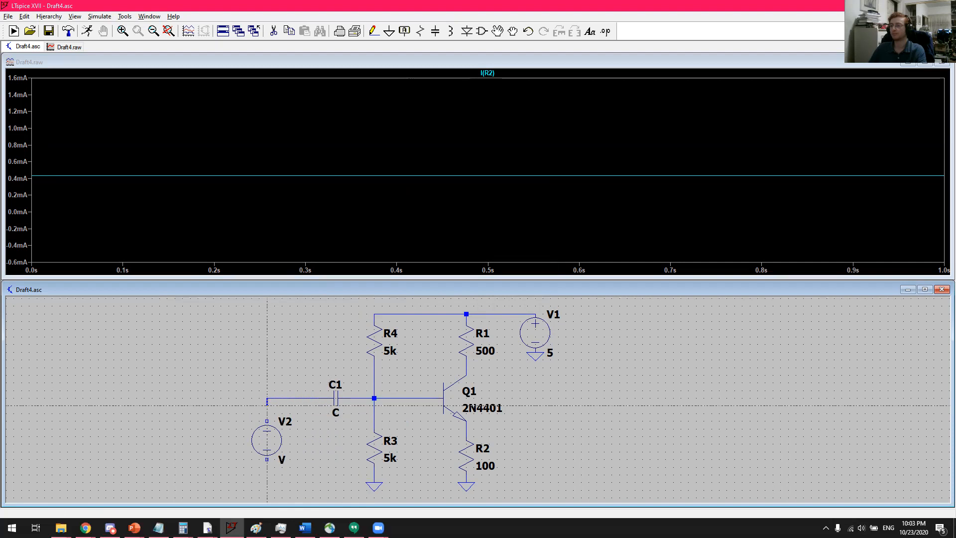
{"action": "left_click", "coordinate": [267, 421]}
{"action": "key", "text": "g"}
{"action": "key", "text": "Escape"}
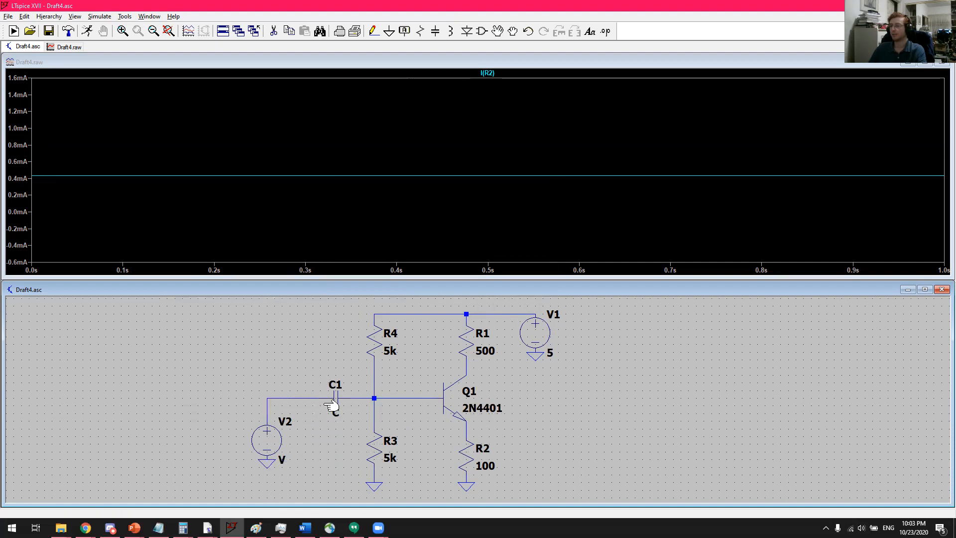
Step: Set C1's capacitance to 10u
{"action": "right_click", "coordinate": [335, 398]}
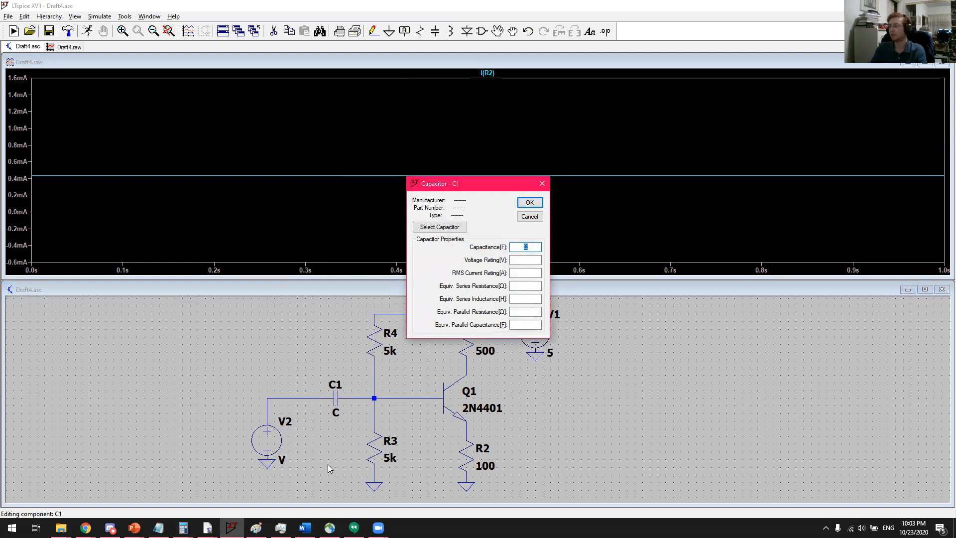
{"action": "type", "text": "10u"}
{"action": "key", "text": "Return"}
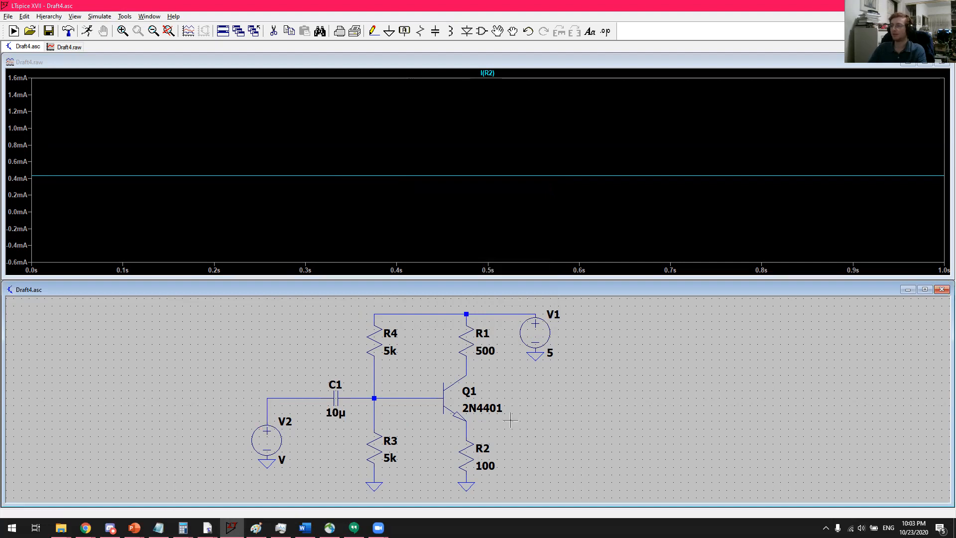
Step: Place a horizontal capacitor to the right of the collector and wire it to the collector node
{"action": "key", "text": "c"}
{"action": "key", "text": "ctrl+r"}
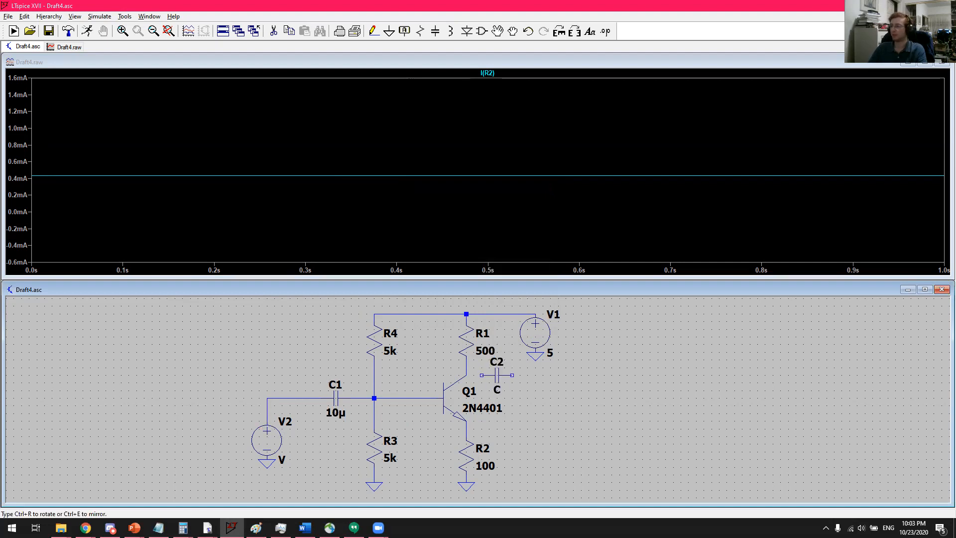
{"action": "left_click", "coordinate": [496, 375]}
{"action": "key", "text": "Escape"}
{"action": "key", "text": "F3"}
{"action": "left_click", "coordinate": [482, 375]}
{"action": "left_click", "coordinate": [466, 375]}
Step: Place a vertical load resistor right of C2, wire its upper end to C2, and ground its lower end
{"action": "key", "text": "r"}
{"action": "left_click", "coordinate": [527, 402]}
{"action": "key", "text": "Escape"}
{"action": "key", "text": "F3"}
{"action": "left_click", "coordinate": [512, 375]}
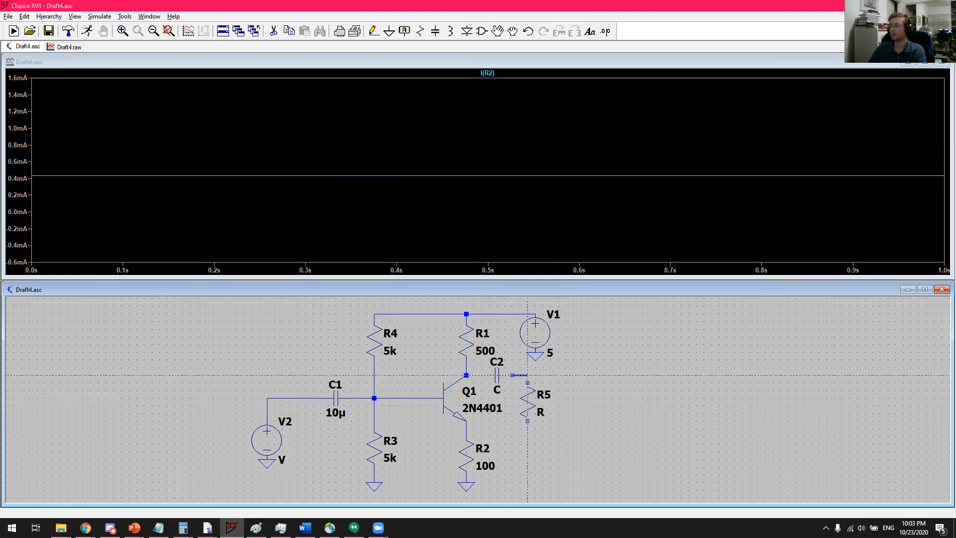
{"action": "left_click", "coordinate": [528, 381]}
{"action": "key", "text": "g"}
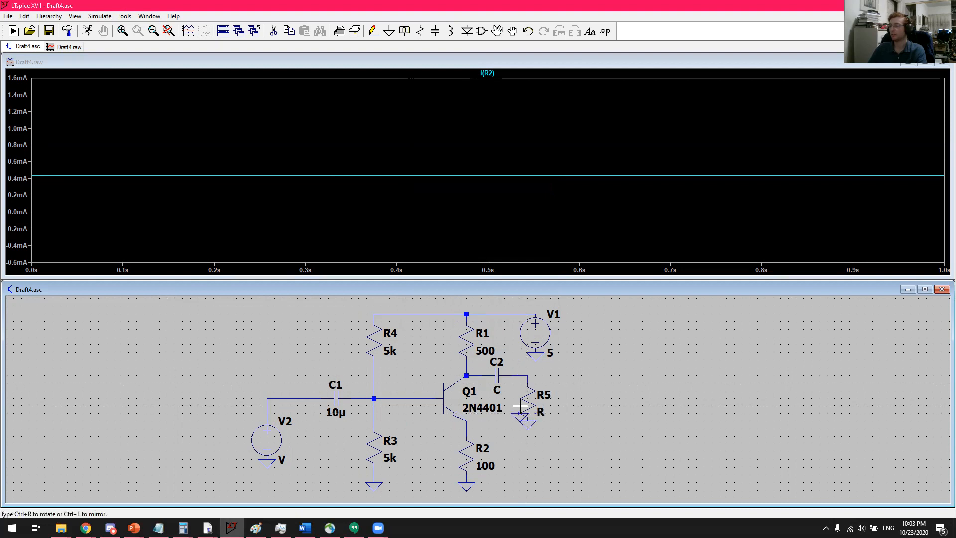
Step: Finish grounding load resistor R5 and set its resistance to 100k
{"action": "left_click", "coordinate": [527, 422]}
{"action": "key", "text": "Escape"}
{"action": "right_click", "coordinate": [525, 407]}
{"action": "type", "text": "100k"}
{"action": "key", "text": "Return"}
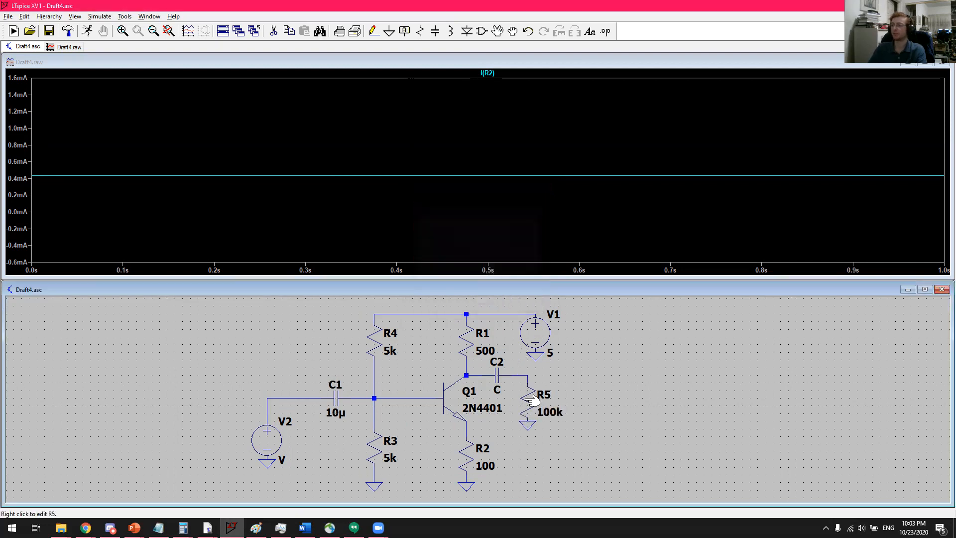
Step: Set the capacitance of output coupling capacitor C2 to 10u
{"action": "right_click", "coordinate": [497, 376]}
{"action": "type", "text": "10u"}
{"action": "key", "text": "Return"}
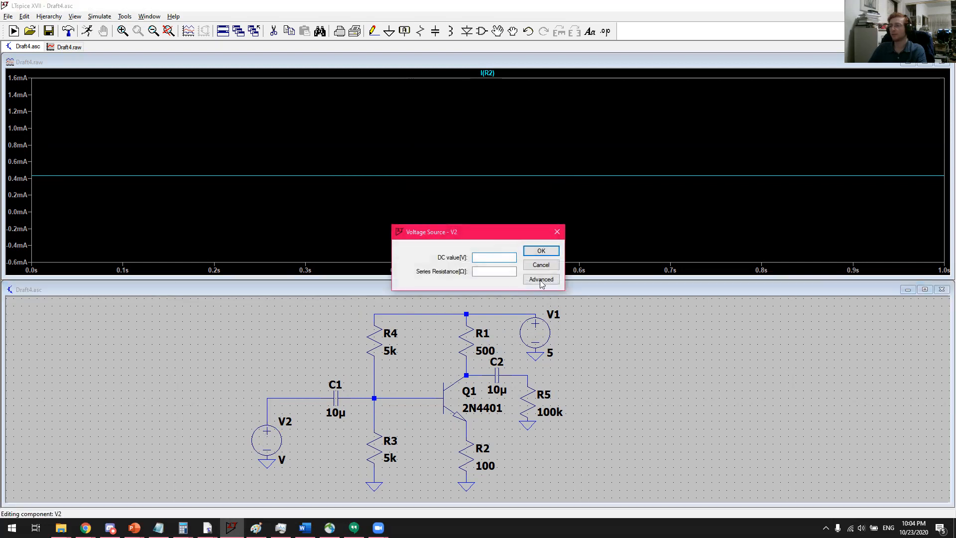
{"action": "left_click", "coordinate": [541, 279]}
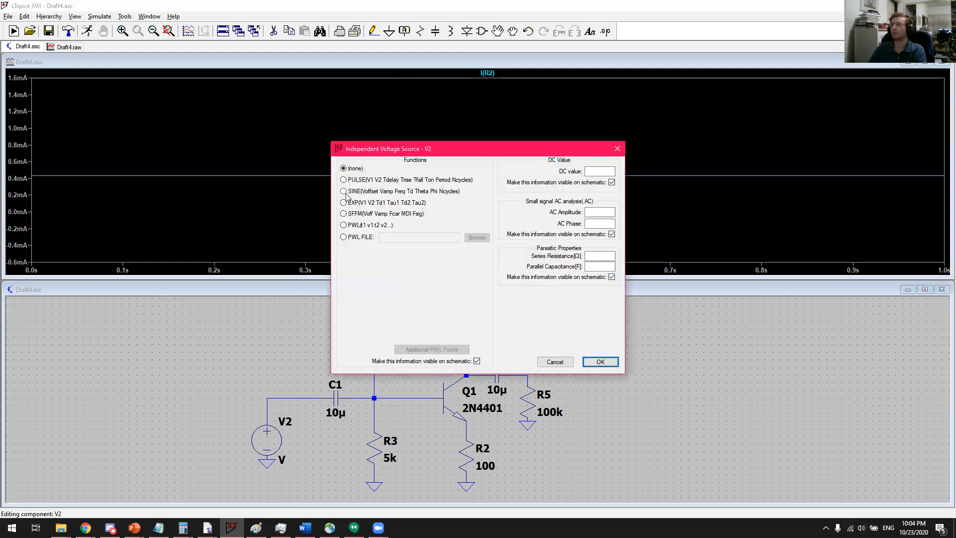
{"action": "left_click", "coordinate": [343, 192]}
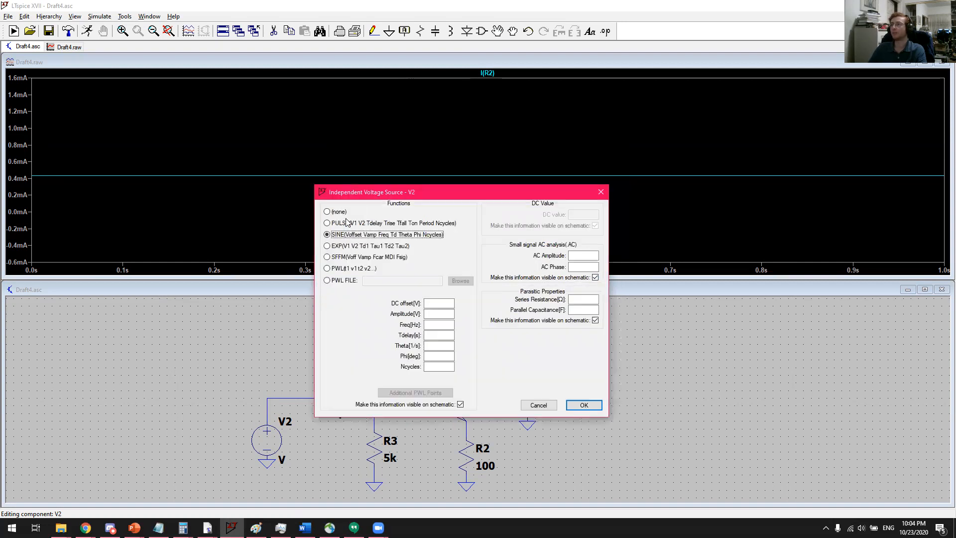
{"action": "left_click", "coordinate": [537, 405]}
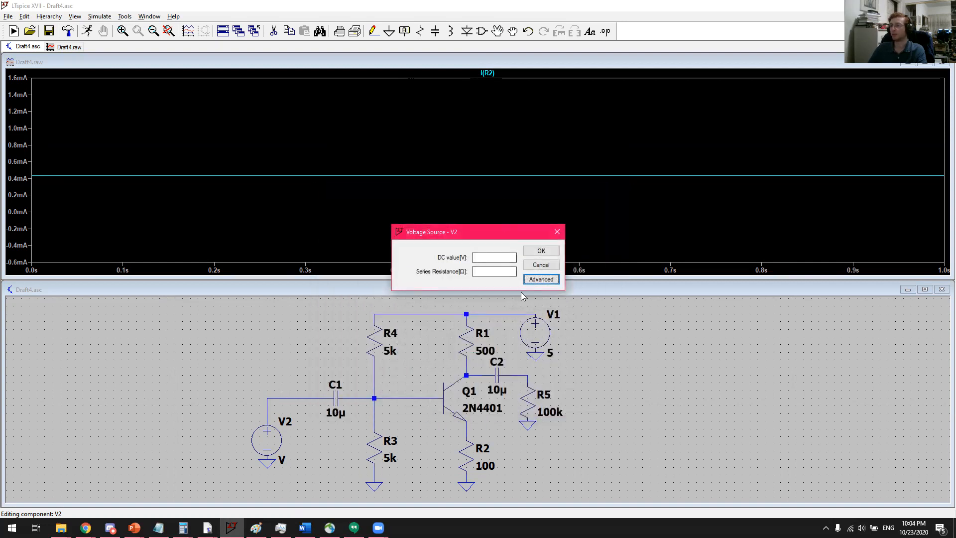
{"action": "left_click", "coordinate": [540, 264]}
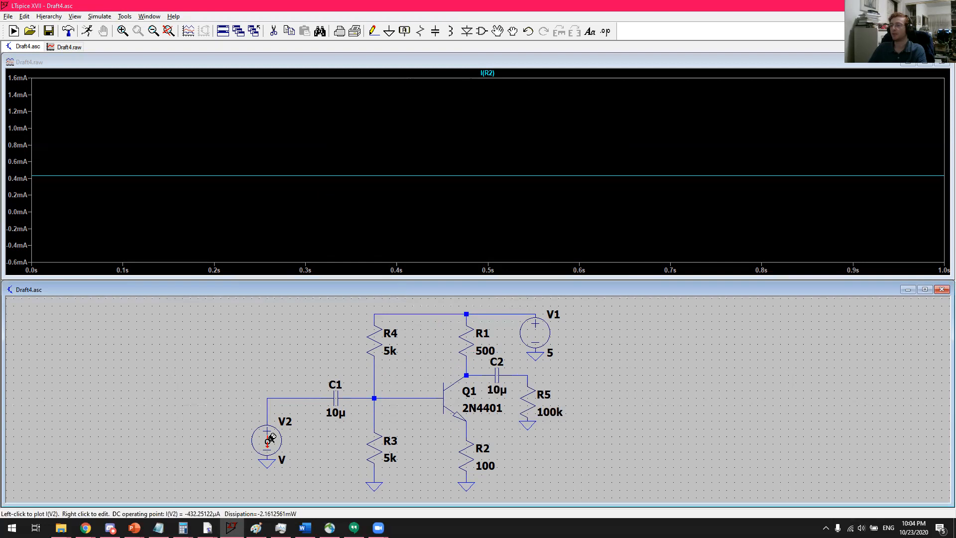
Step: Configure source V2 as a sine wave with an amplitude of 1m and a frequency of 100k
{"action": "right_click", "coordinate": [269, 438]}
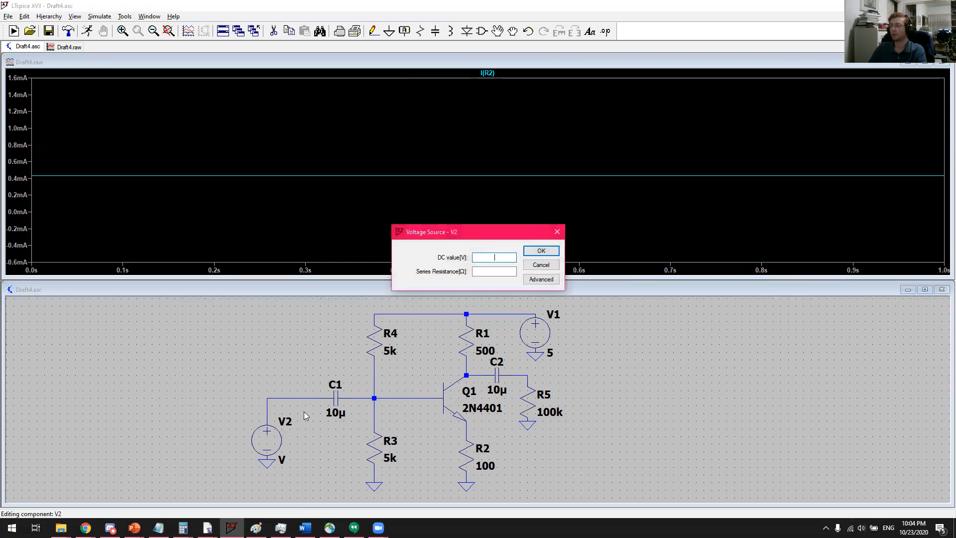
{"action": "left_click", "coordinate": [541, 278]}
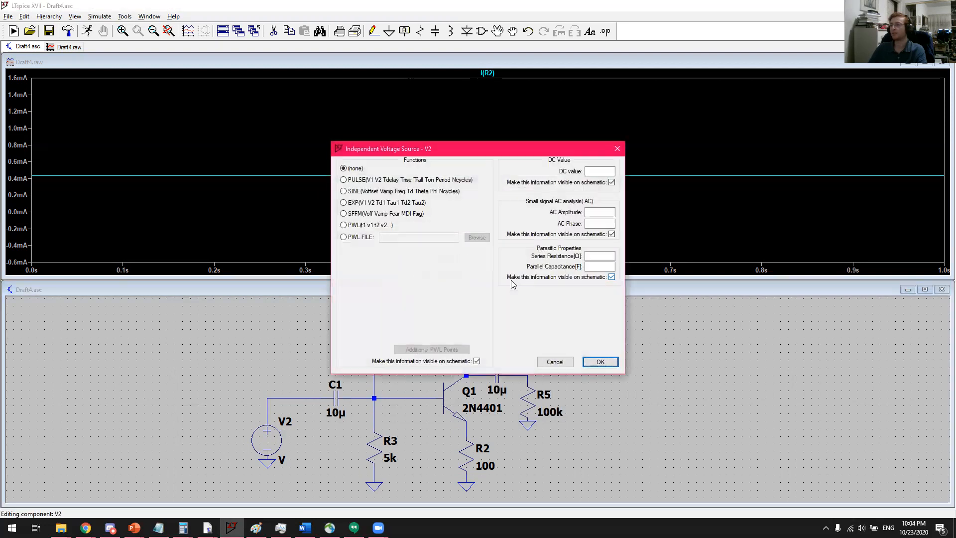
{"action": "left_click", "coordinate": [343, 191]}
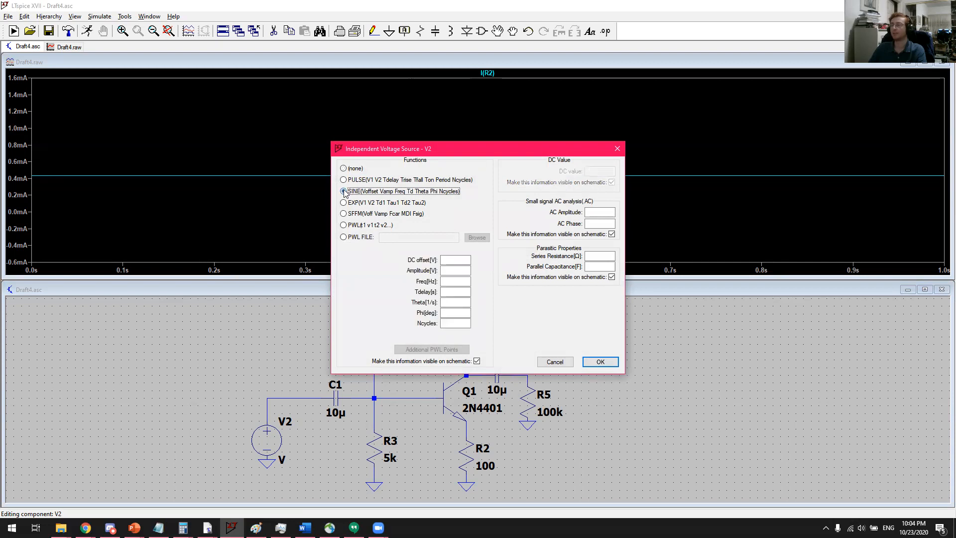
{"action": "left_click", "coordinate": [457, 271]}
{"action": "type", "text": "0.001"}
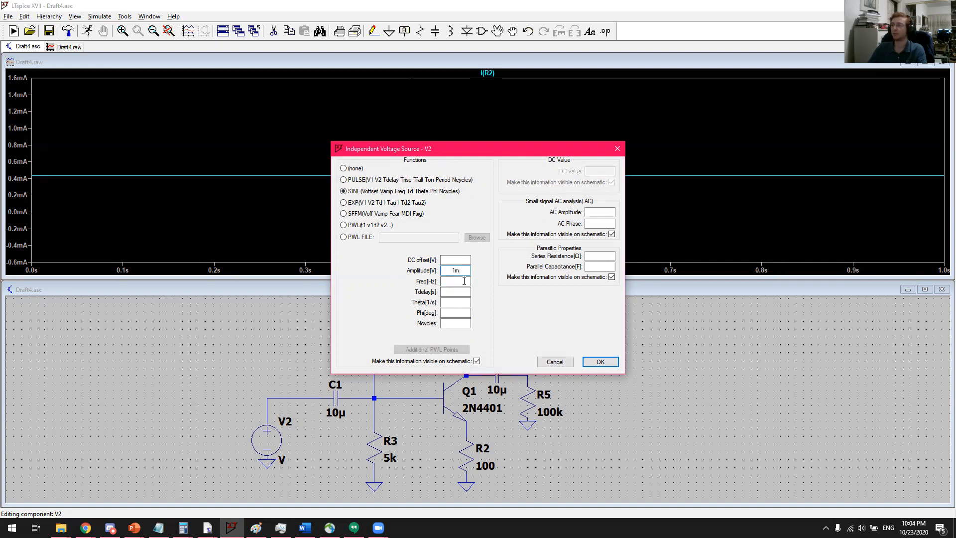
{"action": "key", "text": "Tab"}
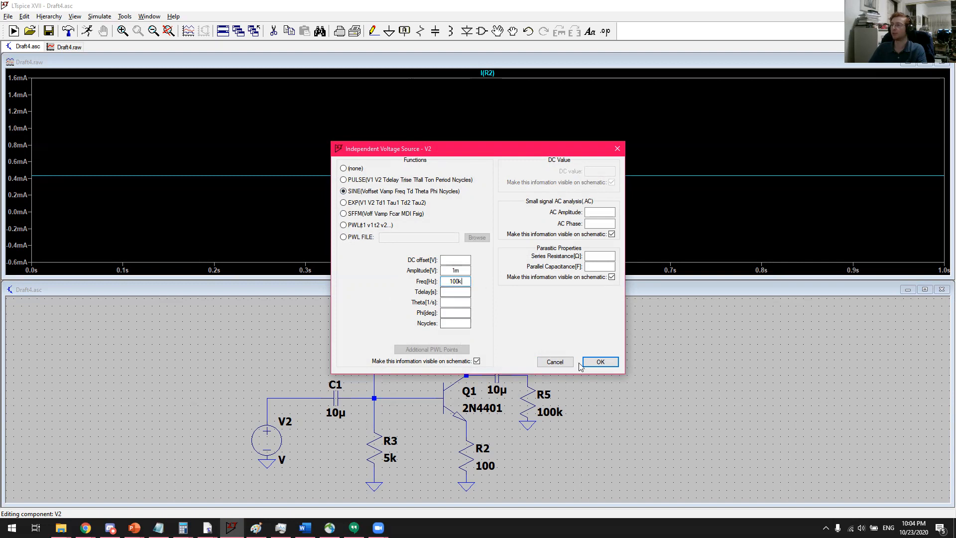
{"action": "left_click", "coordinate": [603, 362]}
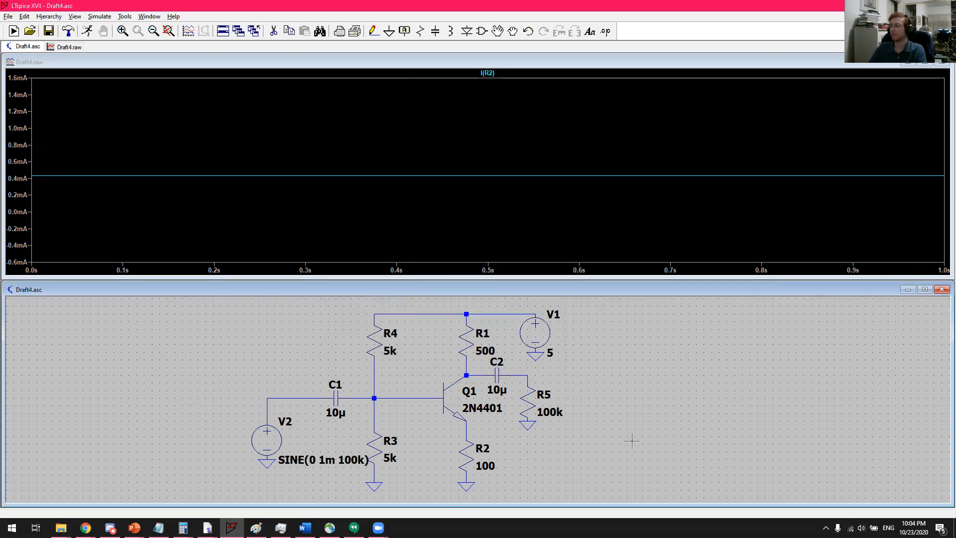
Step: Run a transient simulation with a stop time of 100u
{"action": "left_click", "coordinate": [87, 30]}
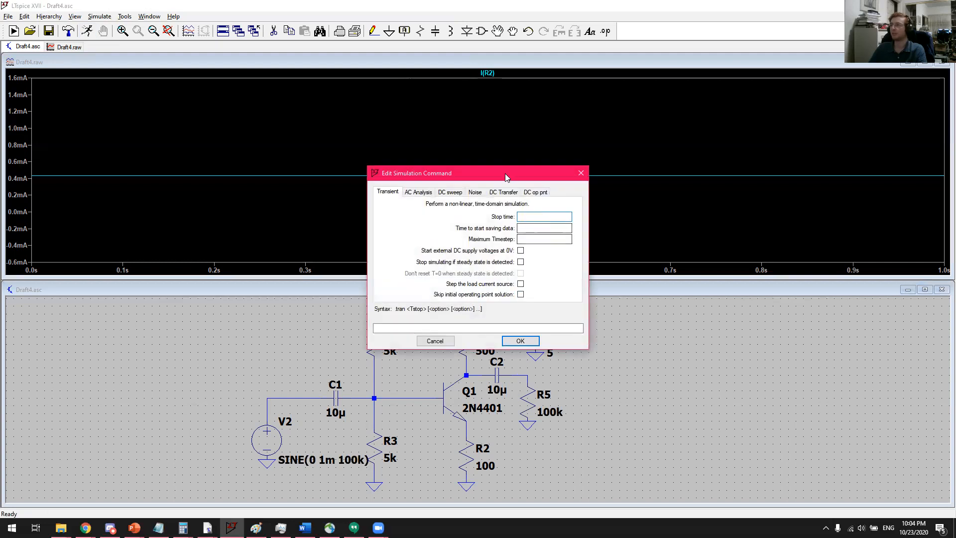
{"action": "left_click_drag", "start_coordinate": [495, 174], "coordinate": [378, 171]}
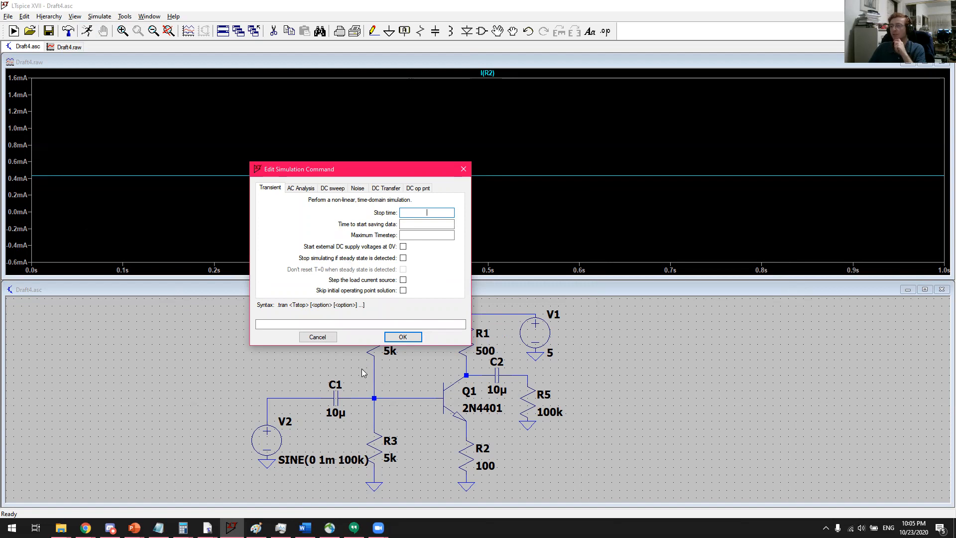
{"action": "type", "text": "100u"}
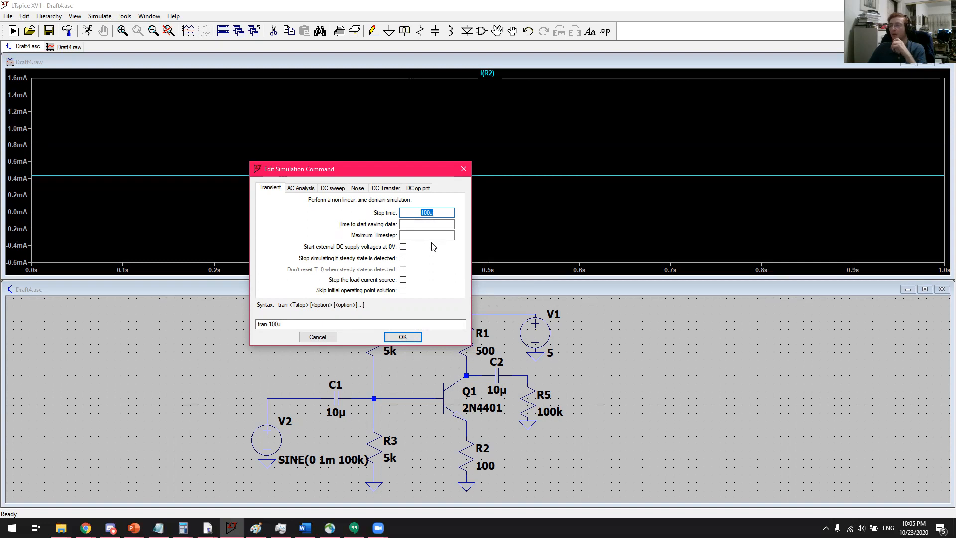
{"action": "left_click", "coordinate": [412, 338]}
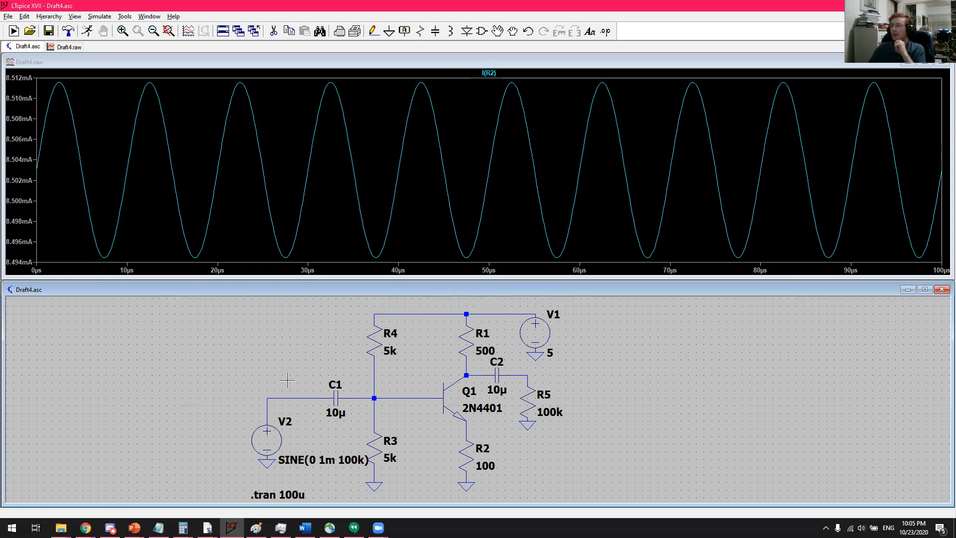
Step: Replace the R2 current trace with the voltage at V2's positive terminal
{"action": "right_click", "coordinate": [489, 74]}
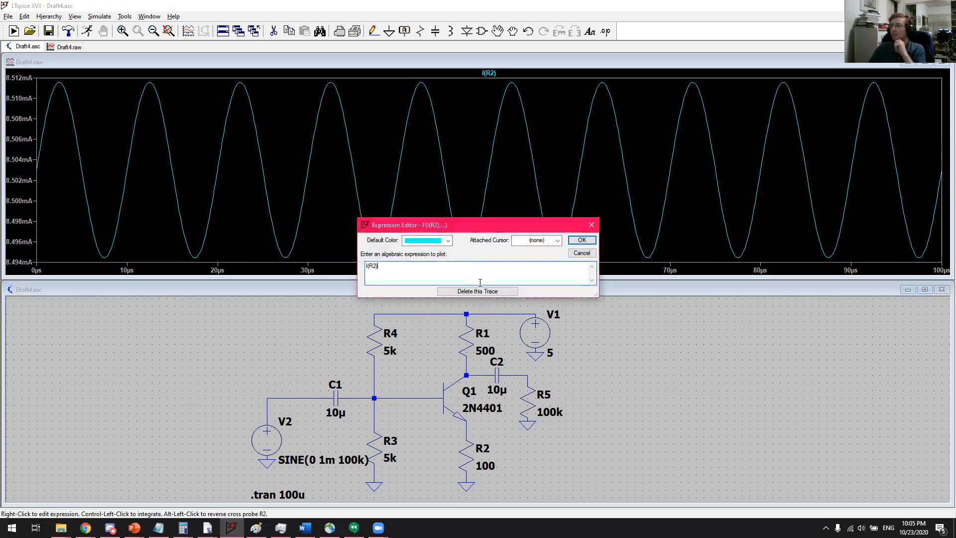
{"action": "left_click", "coordinate": [507, 293]}
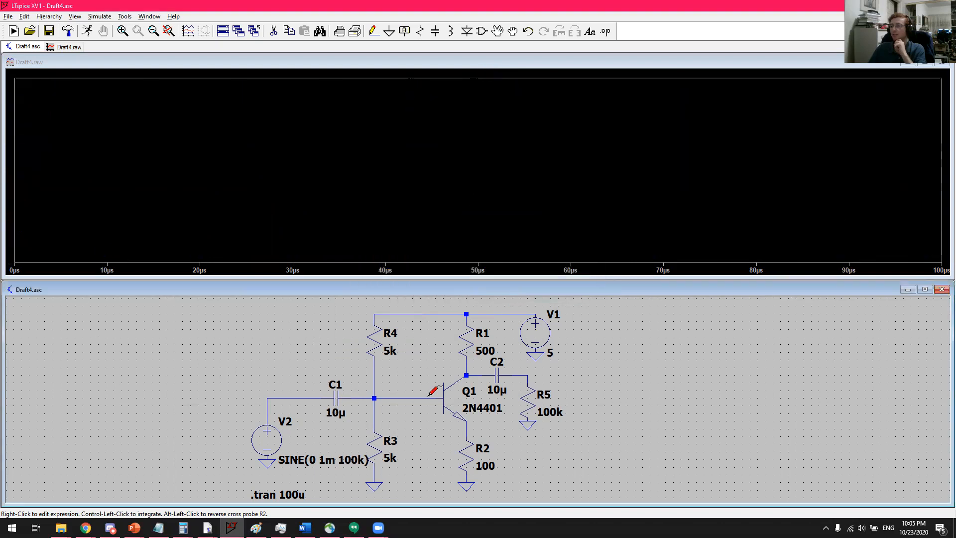
{"action": "left_click", "coordinate": [291, 398]}
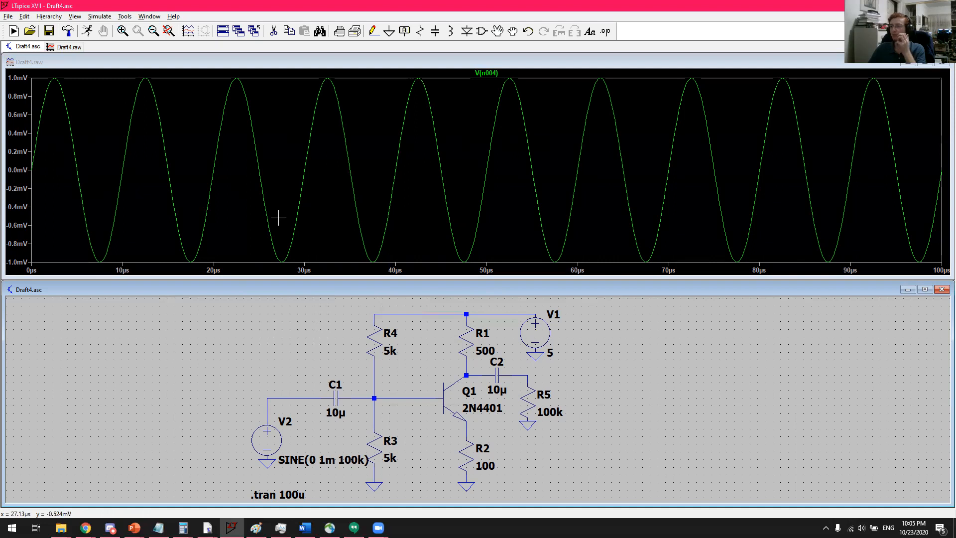
Step: Plot the node voltages at Q1's base, collector and emitter
{"action": "left_click", "coordinate": [374, 398]}
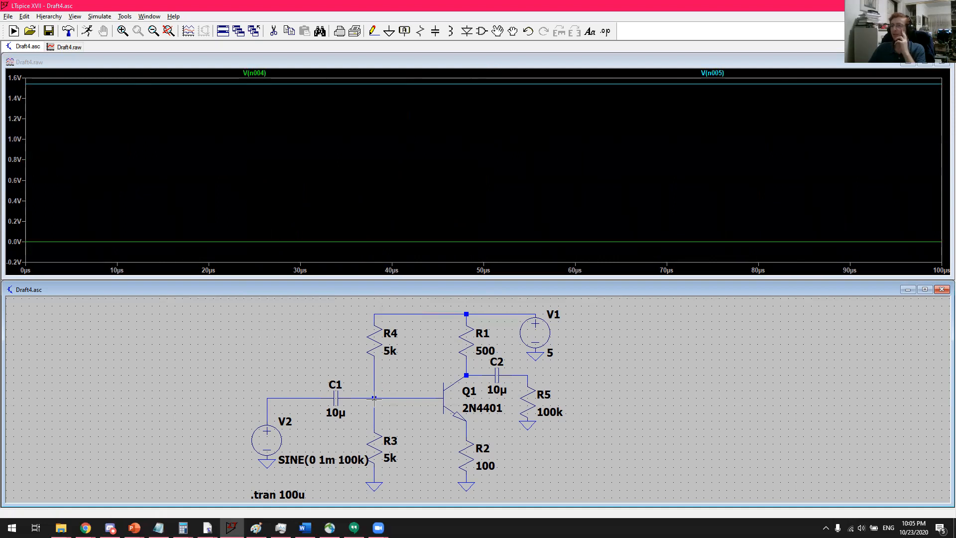
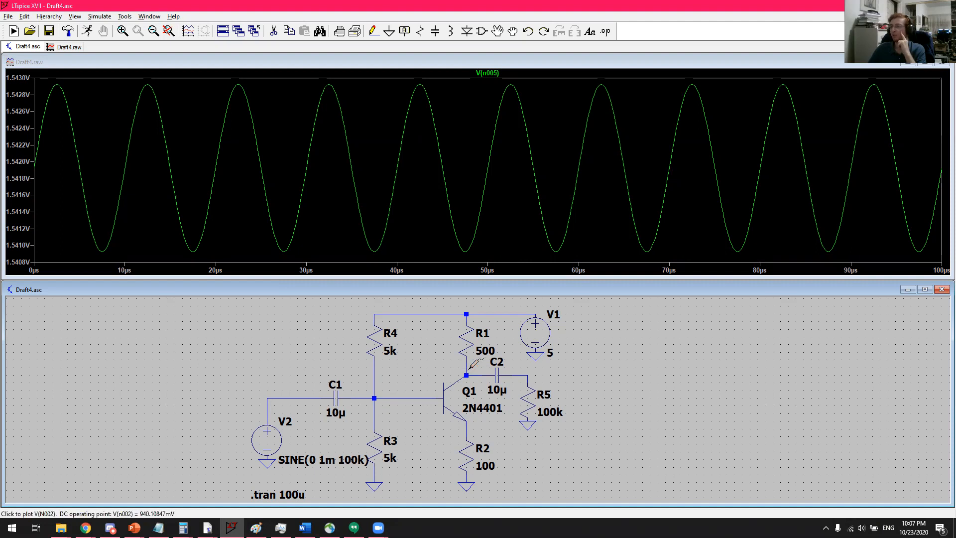
{"action": "left_click", "coordinate": [469, 367]}
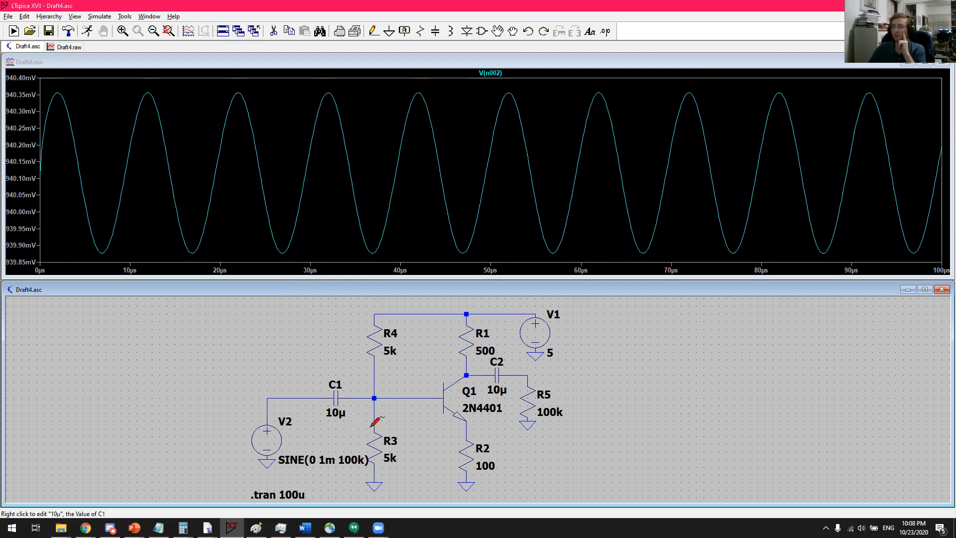
{"action": "left_click", "coordinate": [471, 421]}
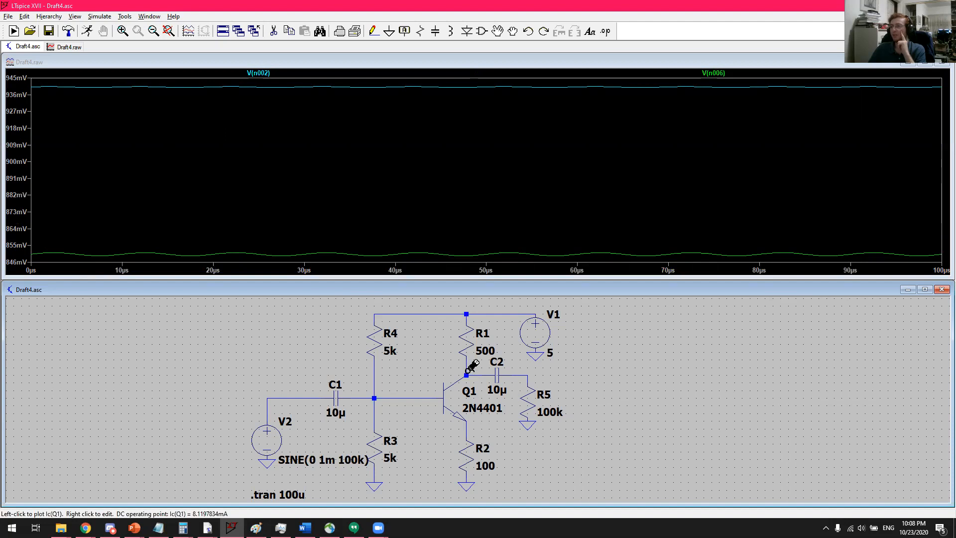
Step: Delete the collector and emitter traces and plot the voltage difference from collector to emitter of Q1
{"action": "right_click", "coordinate": [263, 74]}
{"action": "left_click", "coordinate": [478, 291]}
{"action": "right_click", "coordinate": [486, 73]}
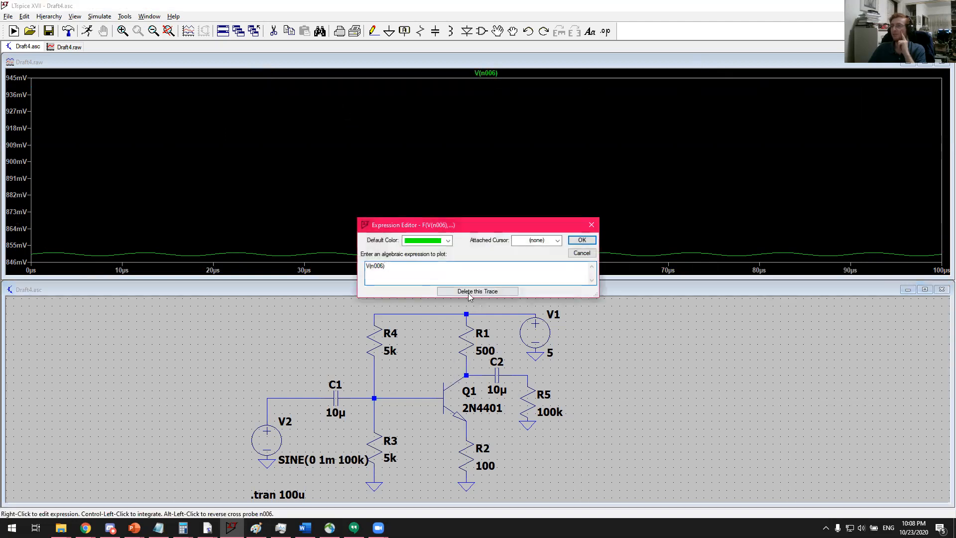
{"action": "left_click", "coordinate": [473, 292]}
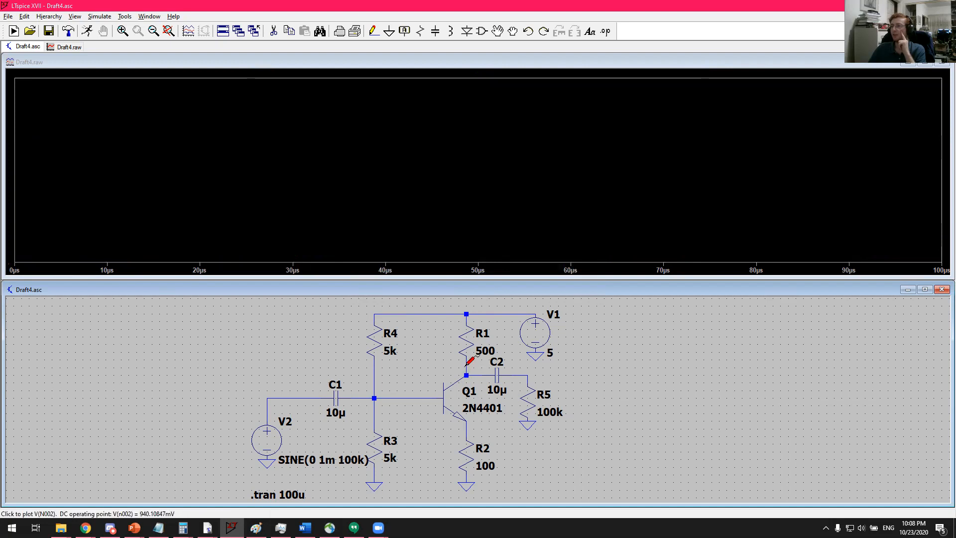
{"action": "left_click_drag", "start_coordinate": [466, 364], "coordinate": [452, 370]}
{"action": "left_click_drag", "start_coordinate": [460, 421], "coordinate": [466, 428]}
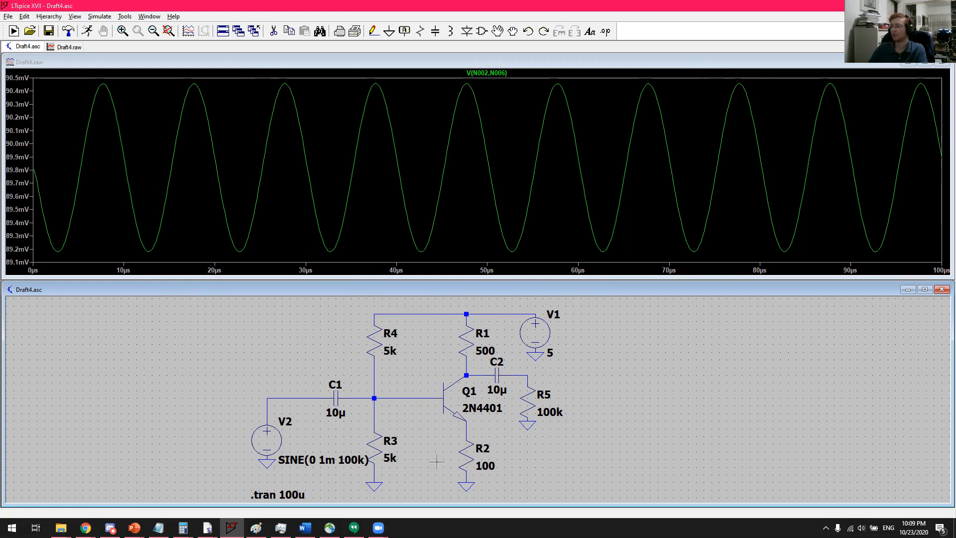
Step: Set the resistance of emitter resistor R2 to 1k
{"action": "right_click", "coordinate": [467, 456]}
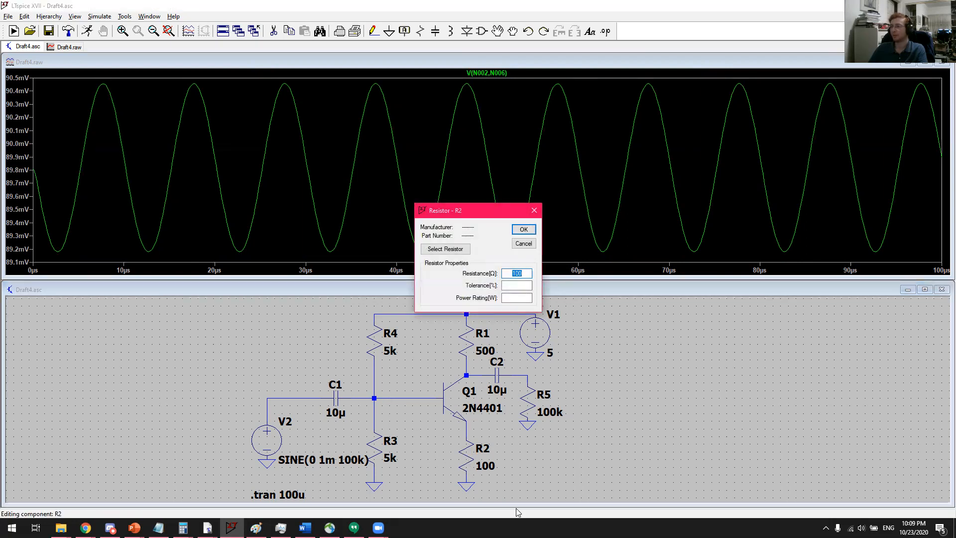
{"action": "type", "text": "1k"}
{"action": "key", "text": "Return"}
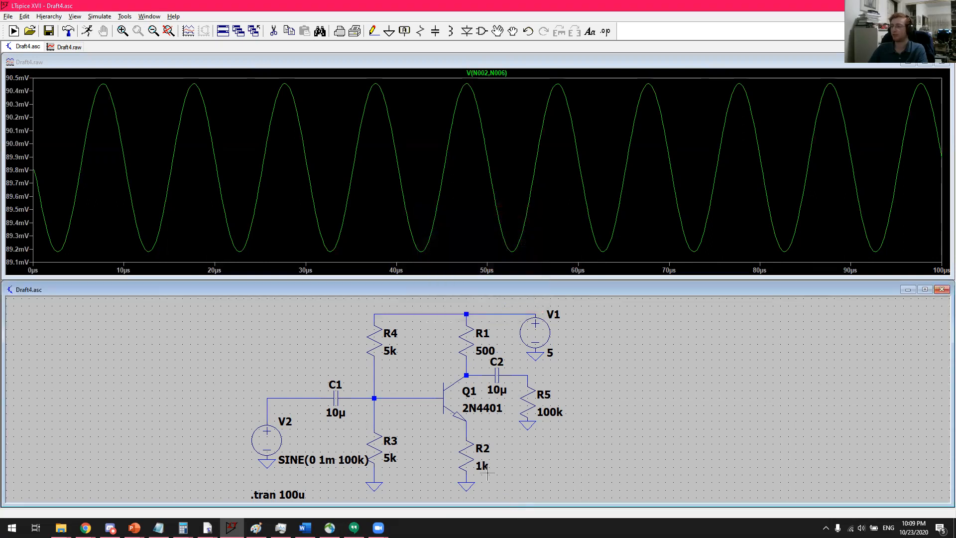
{"action": "right_click", "coordinate": [473, 338]}
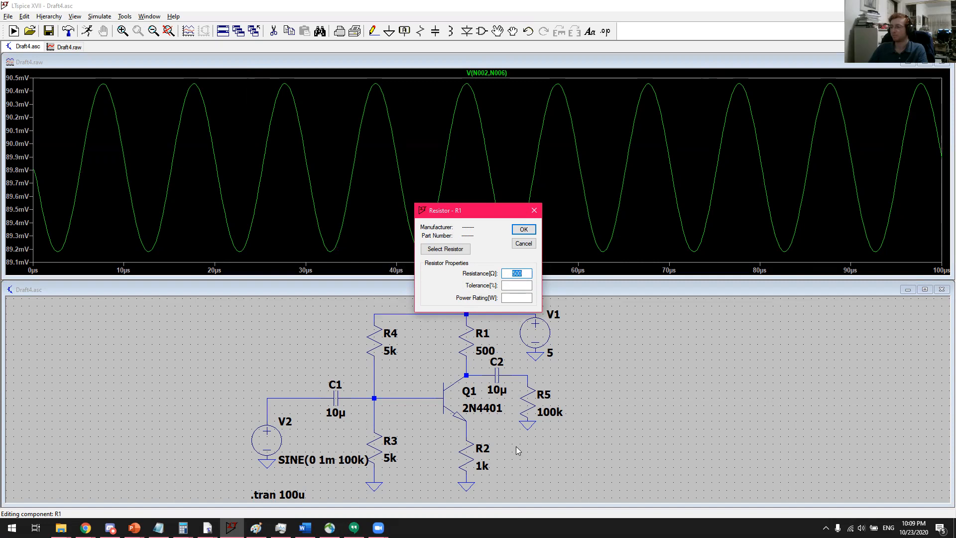
{"action": "key", "text": "Escape"}
Step: Set the resistance of emitter resistor R2 to 500
{"action": "right_click", "coordinate": [476, 445]}
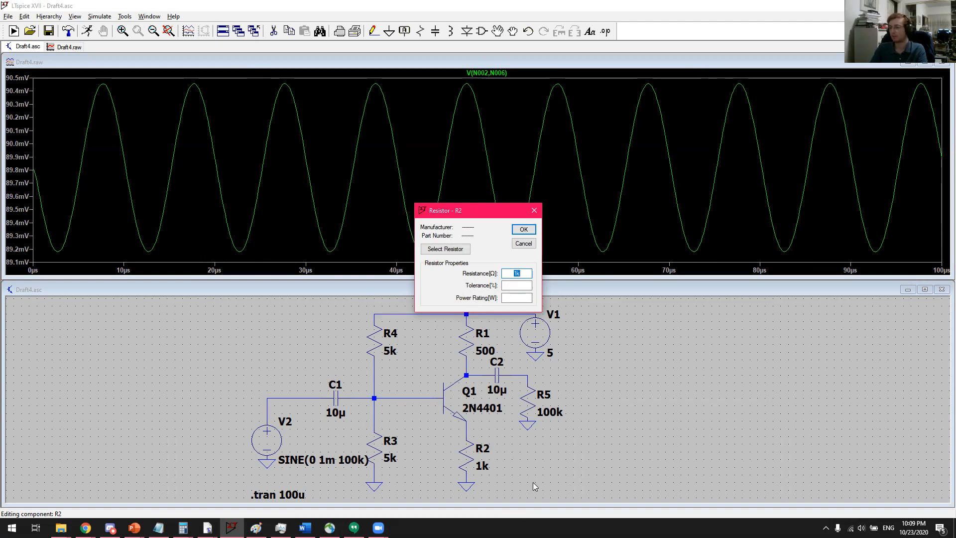
{"action": "type", "text": "500"}
{"action": "key", "text": "Return"}
Step: Set collector resistor R1 to 2k and rerun the simulation
{"action": "right_click", "coordinate": [468, 334]}
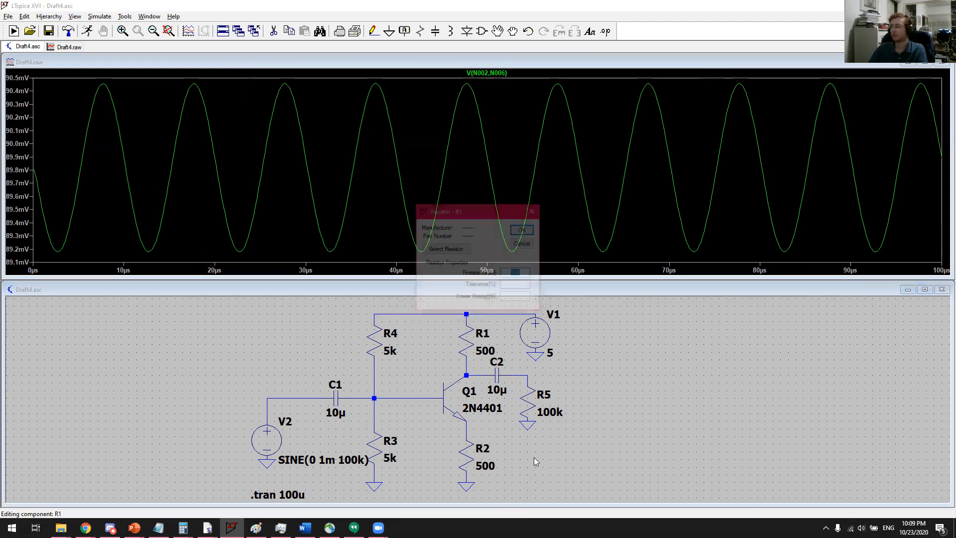
{"action": "type", "text": "2k"}
{"action": "key", "text": "Return"}
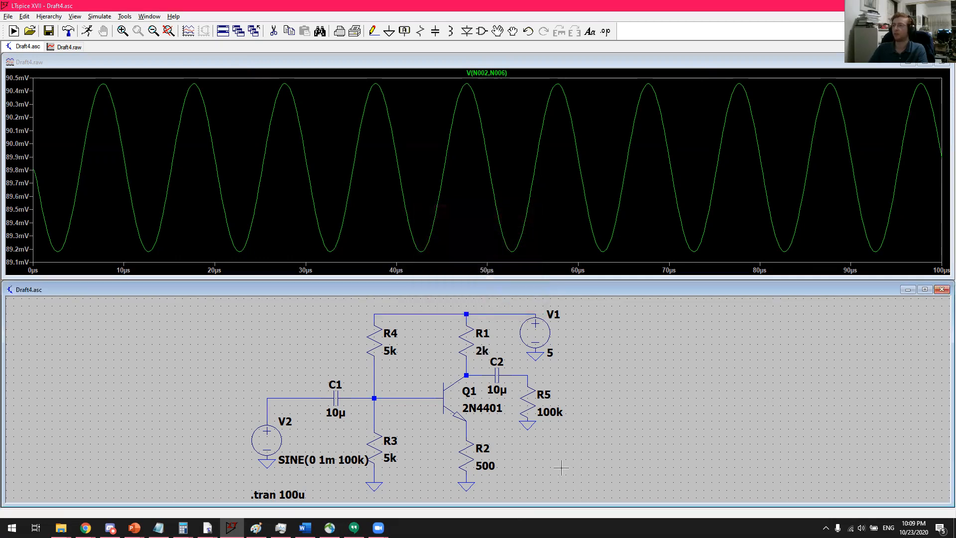
{"action": "left_click", "coordinate": [87, 31]}
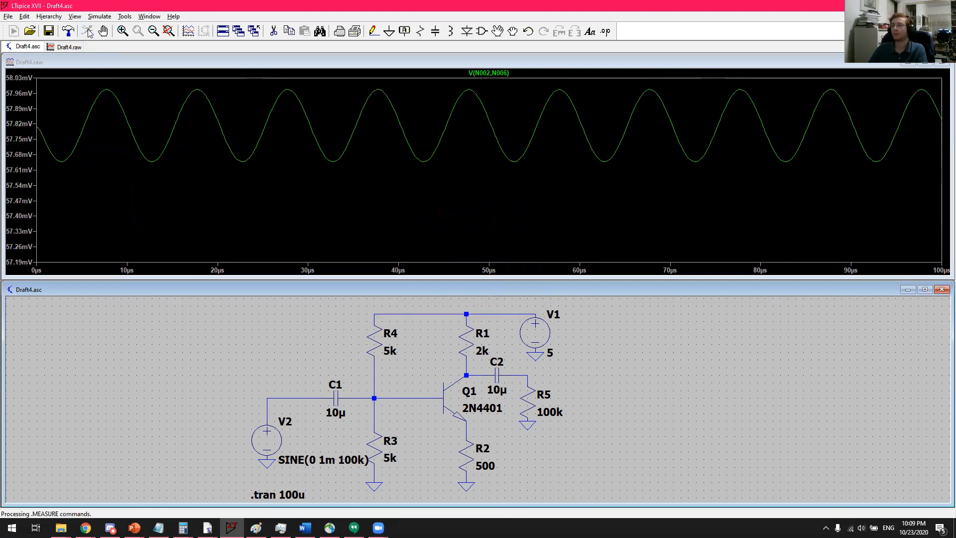
Step: Set collector resistor R1 to 1k, rerun the simulation and probe between Q1's emitter and collector
{"action": "right_click", "coordinate": [468, 333]}
{"action": "type", "text": "1k"}
{"action": "key", "text": "Return"}
{"action": "left_click", "coordinate": [88, 32]}
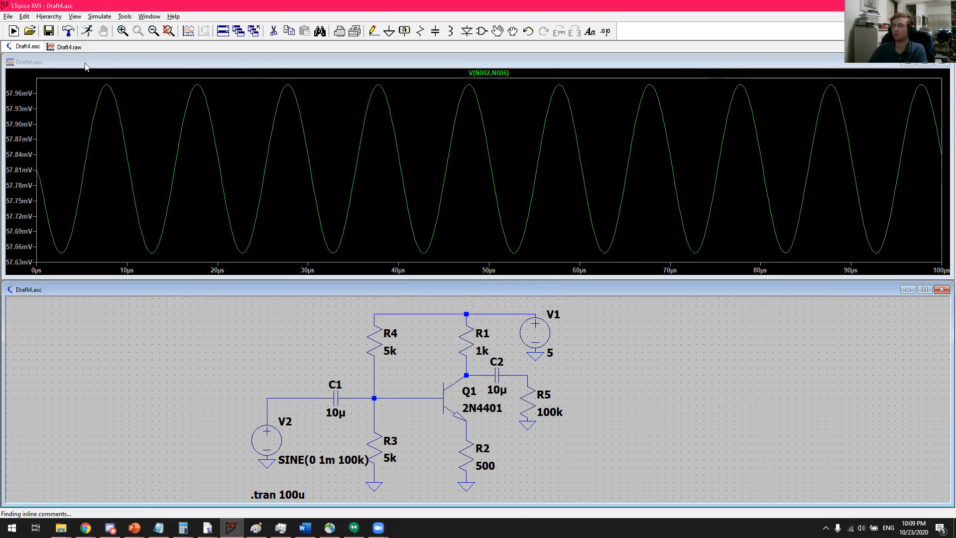
{"action": "left_click_drag", "start_coordinate": [464, 434], "coordinate": [469, 367]}
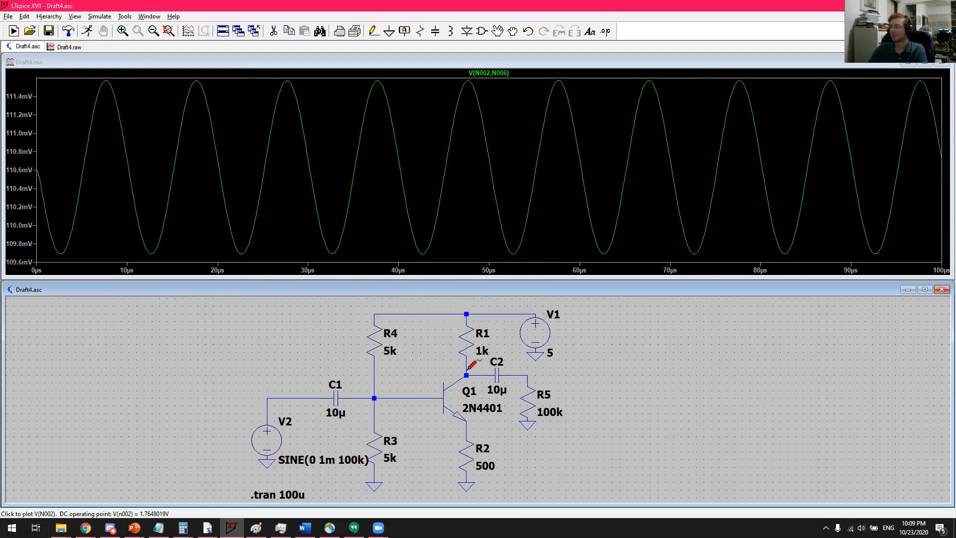
Step: Plot the current through emitter resistor R2, set its resistance to 1k and rerun the simulation
{"action": "left_click", "coordinate": [468, 452]}
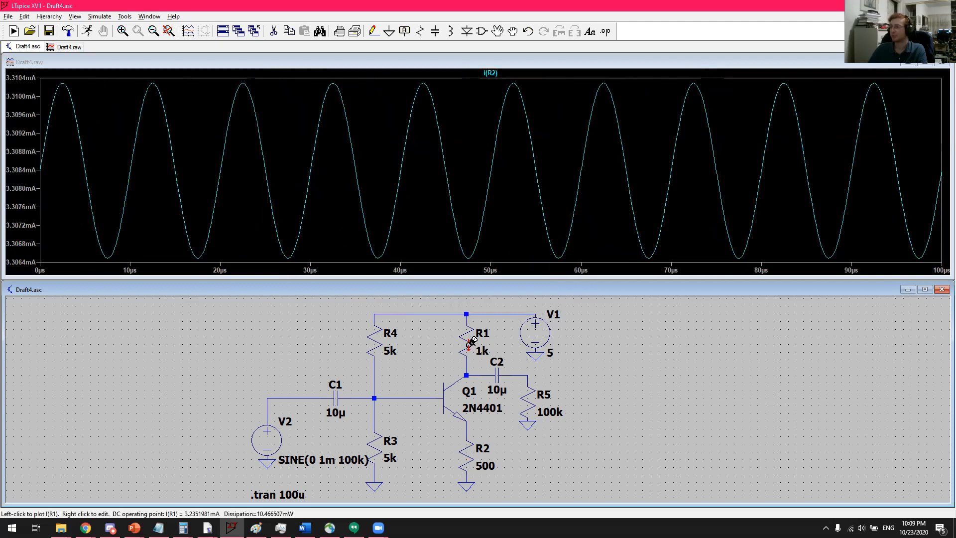
{"action": "right_click", "coordinate": [468, 454]}
{"action": "type", "text": "1k"}
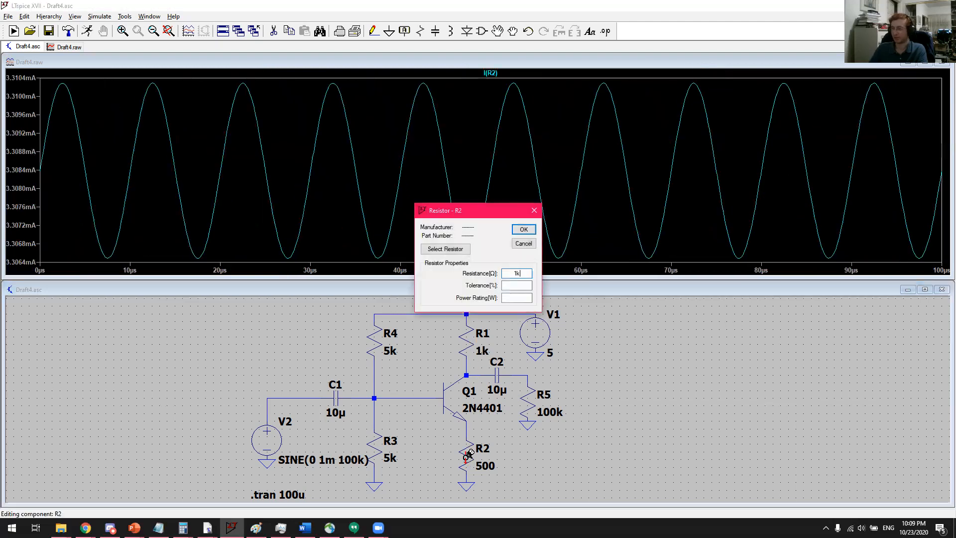
{"action": "key", "text": "Return"}
{"action": "left_click", "coordinate": [87, 31]}
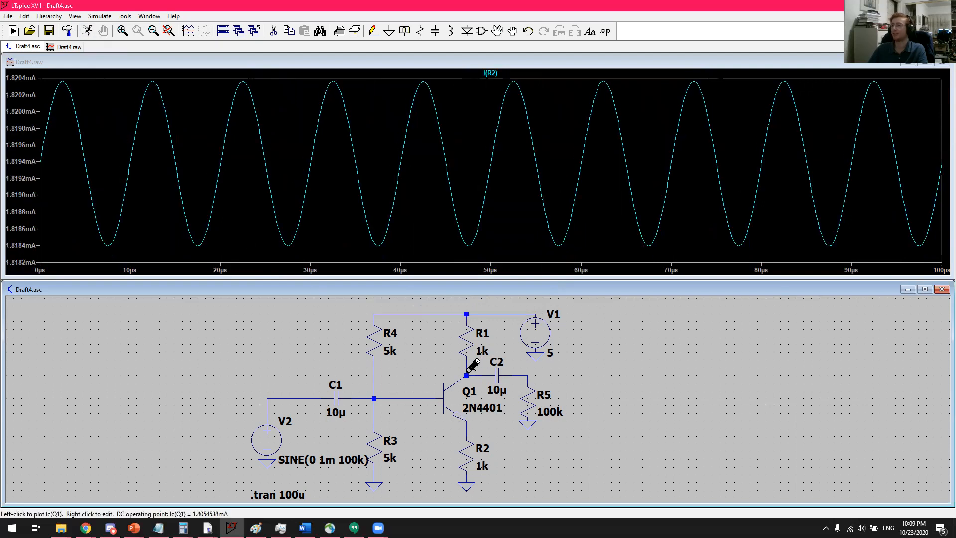
Step: Probe Q1's collector-to-emitter voltage, followed by the individual voltages at the base, the collector and the output node above R5
{"action": "left_click_drag", "start_coordinate": [471, 369], "coordinate": [467, 423]}
{"action": "left_click_drag", "start_coordinate": [467, 374], "coordinate": [466, 432]}
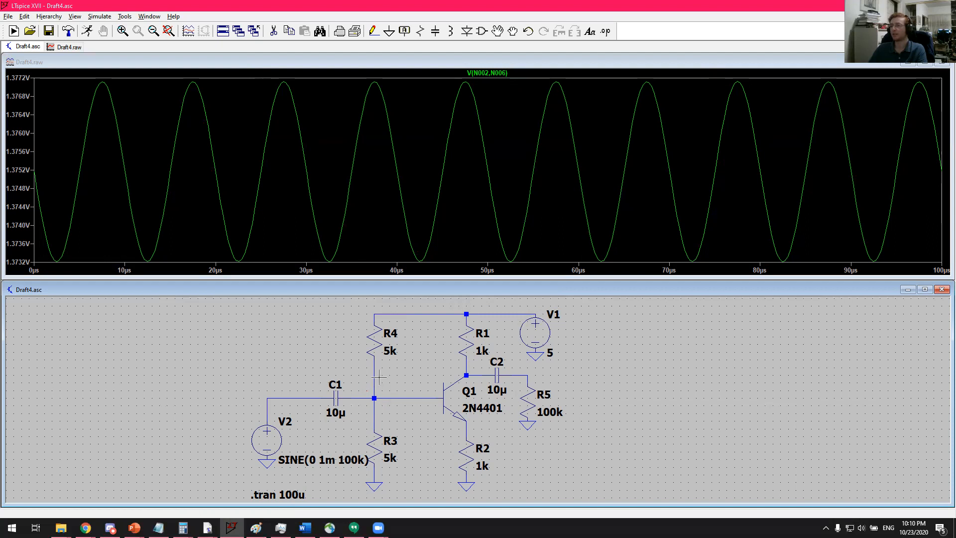
{"action": "left_click", "coordinate": [374, 398]}
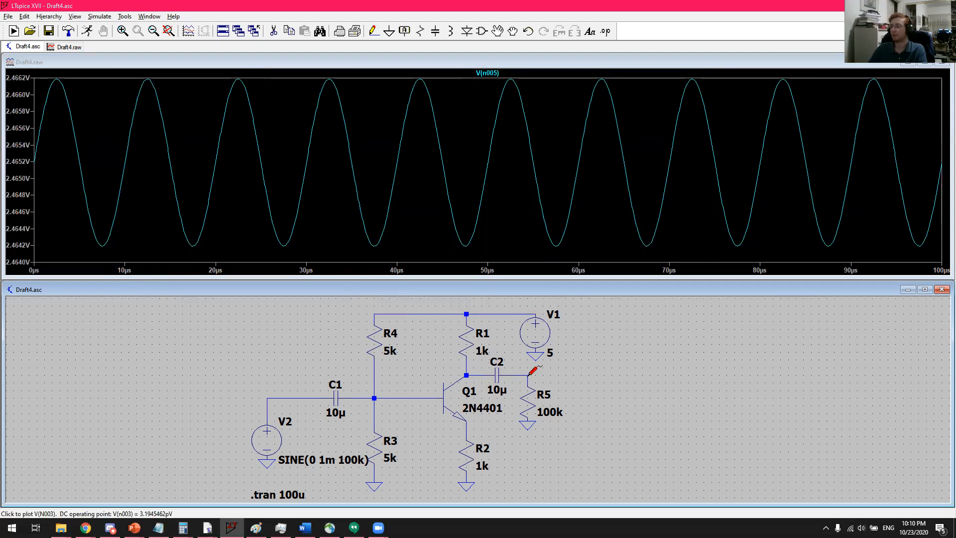
{"action": "left_click", "coordinate": [472, 369]}
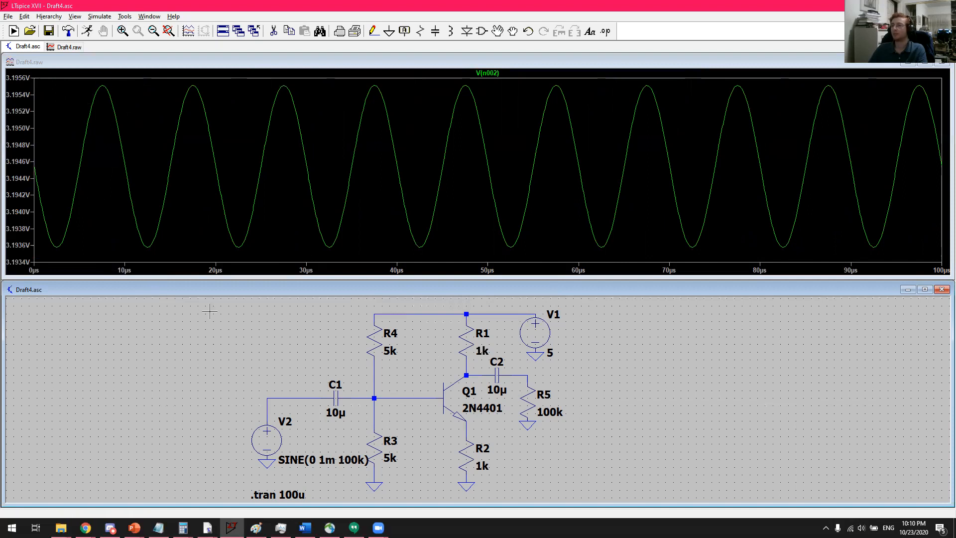
{"action": "left_click", "coordinate": [525, 372]}
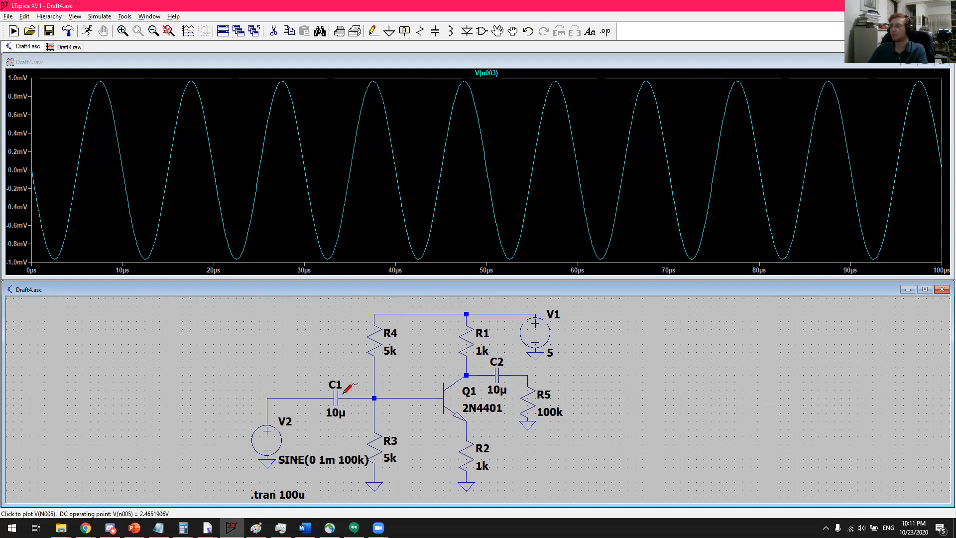
Step: Compare the input voltage at source V2 with the output voltage at R5 on the same plot
{"action": "left_click", "coordinate": [287, 398]}
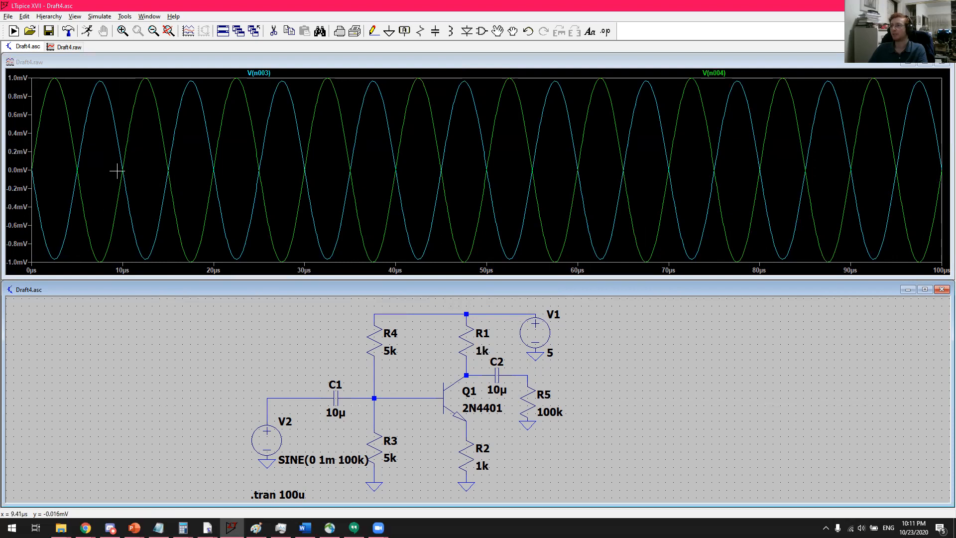
{"action": "left_click", "coordinate": [288, 399]}
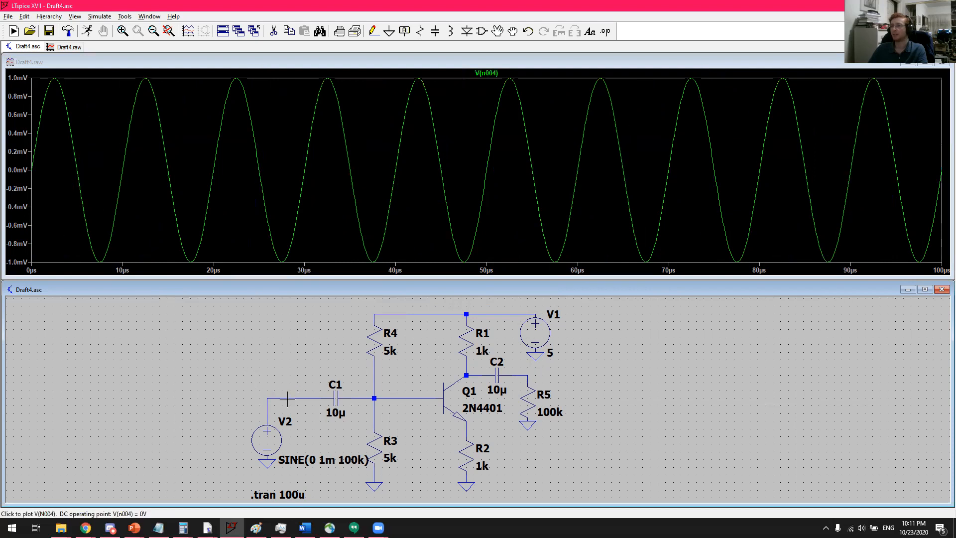
{"action": "left_click", "coordinate": [531, 372]}
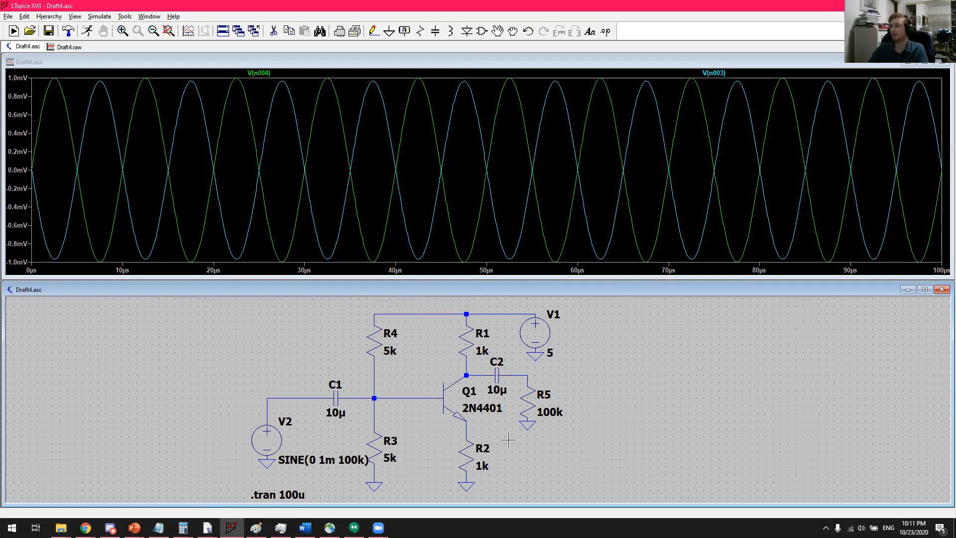
Step: Add a grounded 10u bypass capacitor from Q1's emitter, in parallel with R2
{"action": "key", "text": "c"}
{"action": "key", "text": "Escape"}
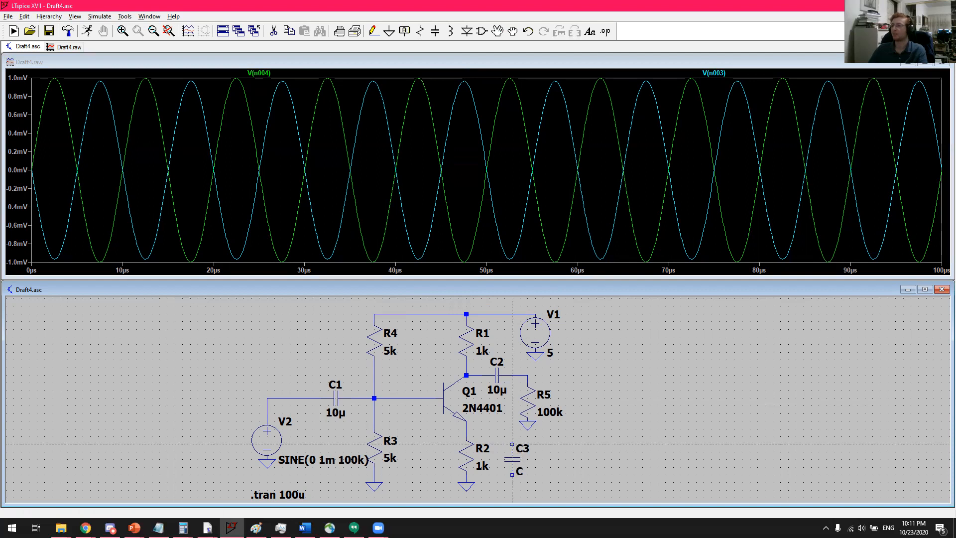
{"action": "left_click", "coordinate": [466, 429]}
{"action": "key", "text": "g"}
{"action": "left_click", "coordinate": [512, 475]}
{"action": "key", "text": "Escape"}
{"action": "right_click", "coordinate": [516, 461]}
{"action": "type", "text": "10u"}
{"action": "key", "text": "Return"}
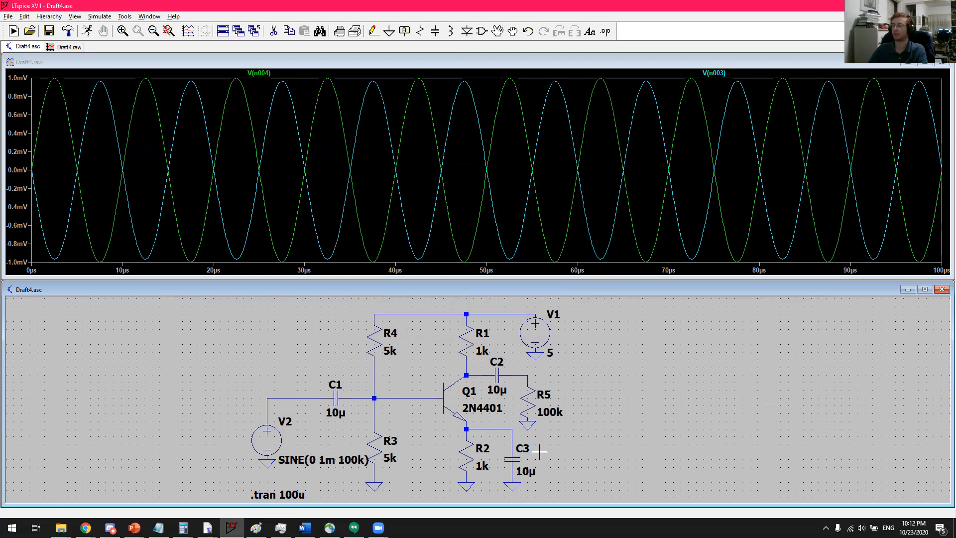
Step: Rerun the simulation with the bypass capacitor and plot the currents through R1 and R2 one after the other
{"action": "left_click", "coordinate": [86, 32]}
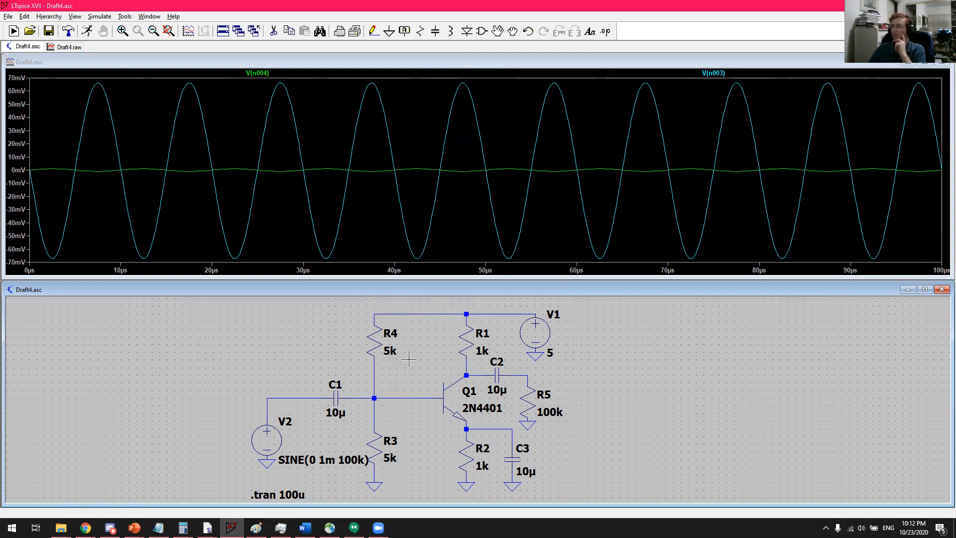
{"action": "left_click", "coordinate": [467, 337]}
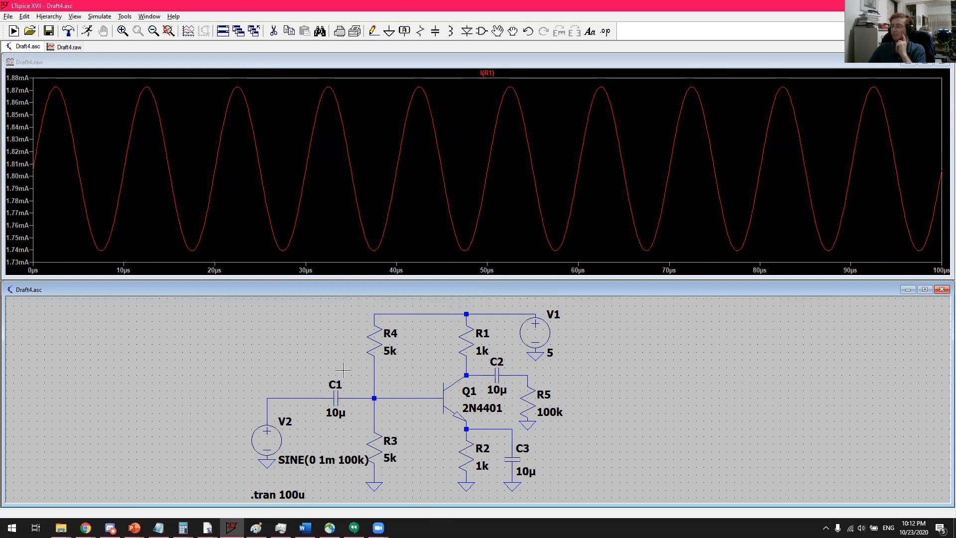
{"action": "left_click", "coordinate": [467, 456]}
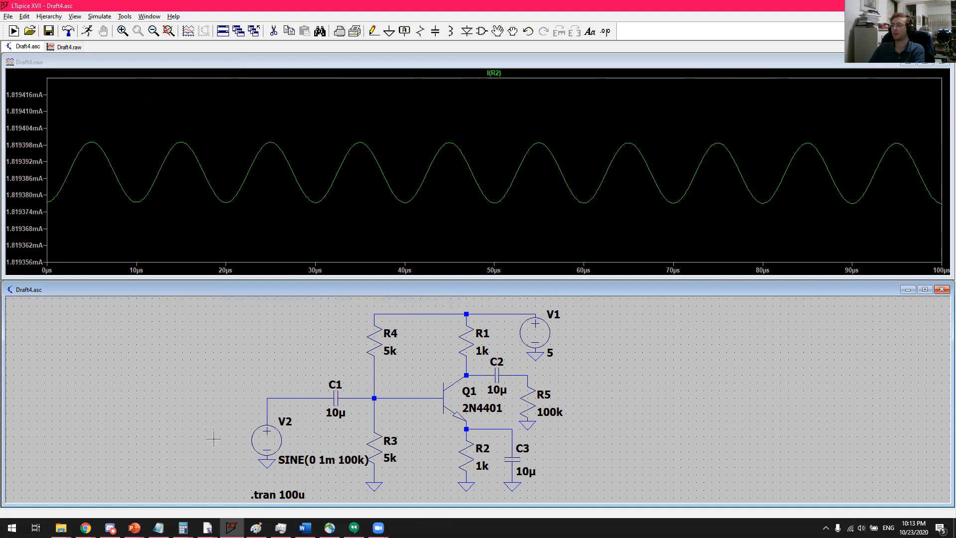
{"action": "left_click_drag", "start_coordinate": [213, 439], "coordinate": [279, 431]}
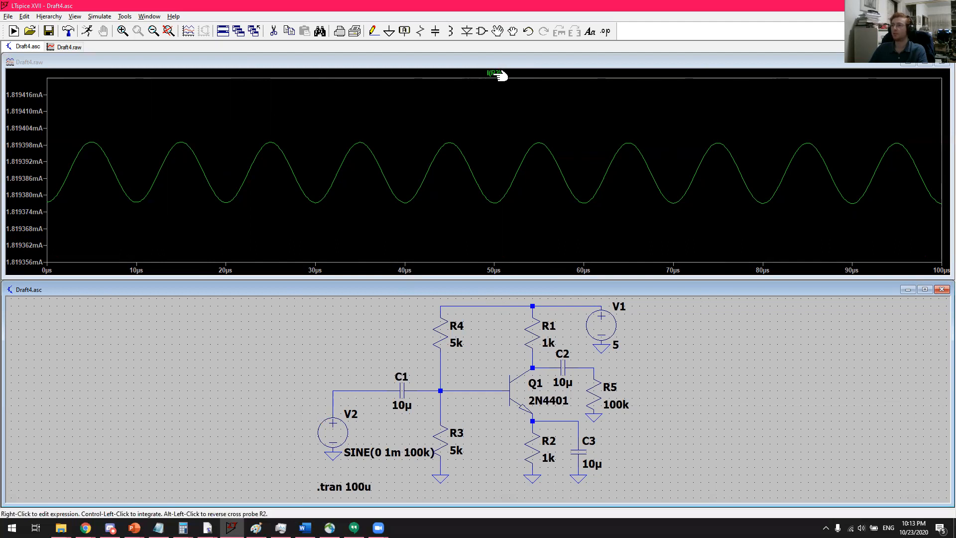
{"action": "key", "text": "F8"}
{"action": "left_click", "coordinate": [402, 389]}
{"action": "left_click", "coordinate": [402, 390]}
{"action": "key", "text": "Escape"}
Step: Rerun the simulation and delete the I(R2) trace from the plot
{"action": "left_click", "coordinate": [89, 34]}
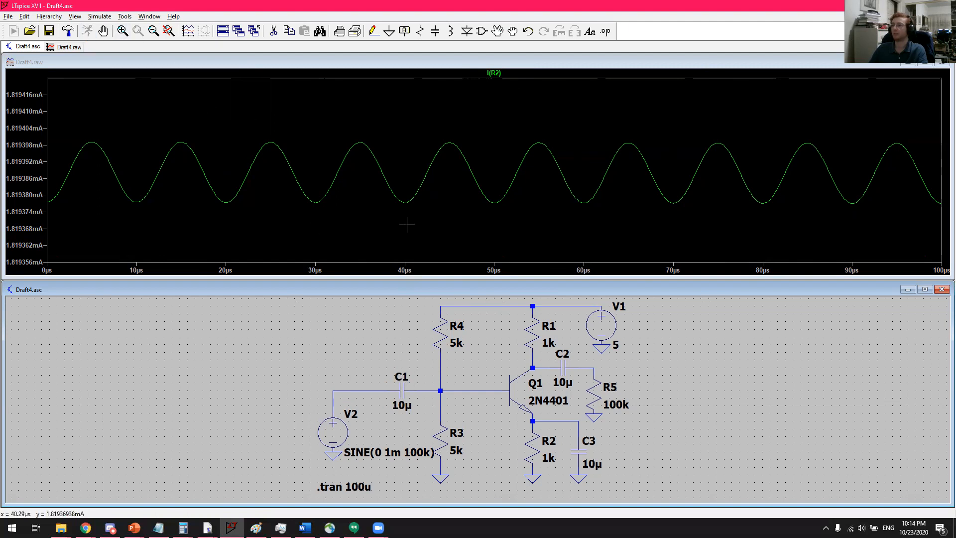
{"action": "right_click", "coordinate": [500, 74]}
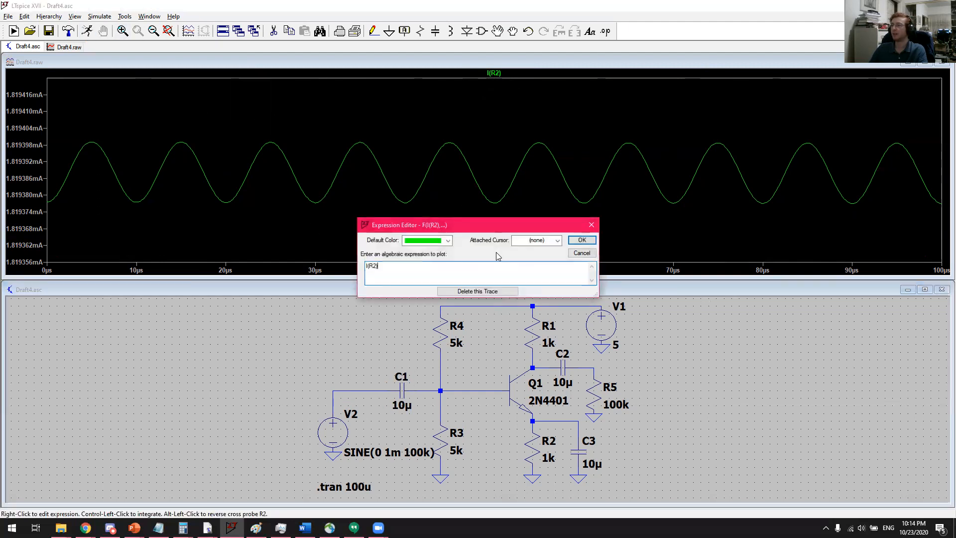
{"action": "left_click", "coordinate": [468, 291]}
Step: Try to add a trace of the input impedance with the expression V(V2)/I(C1)
{"action": "right_click", "coordinate": [424, 137]}
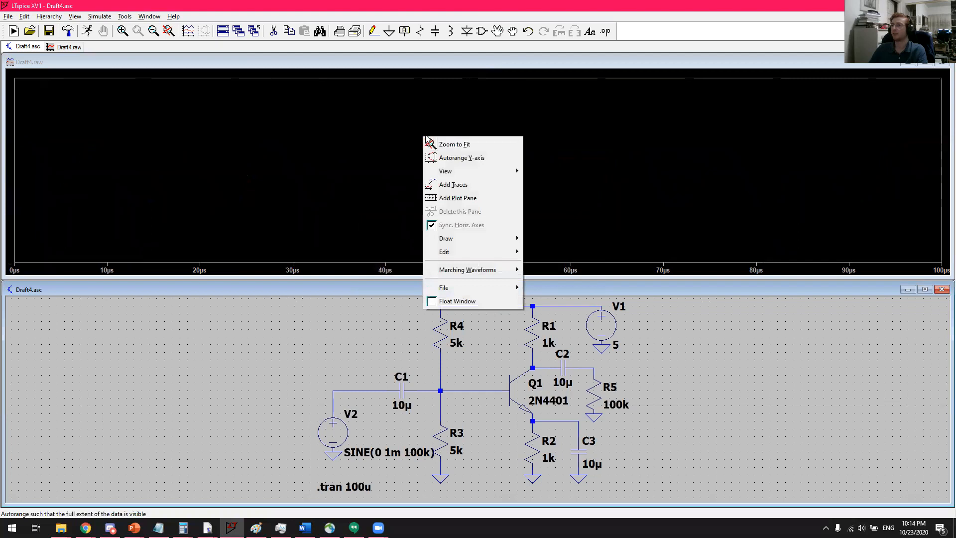
{"action": "left_click", "coordinate": [453, 184]}
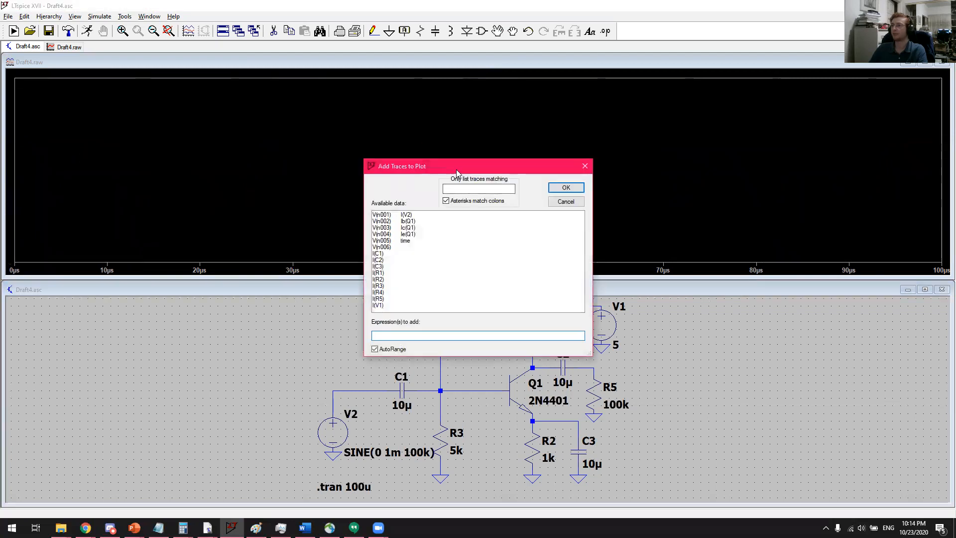
{"action": "left_click_drag", "start_coordinate": [457, 164], "coordinate": [466, 113]}
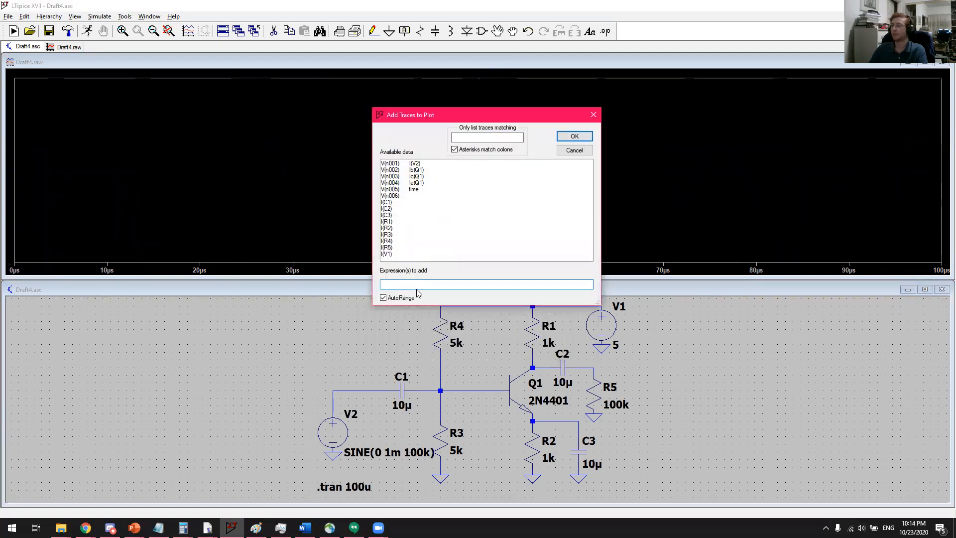
{"action": "type", "text": "V("}
{"action": "key", "text": "Return"}
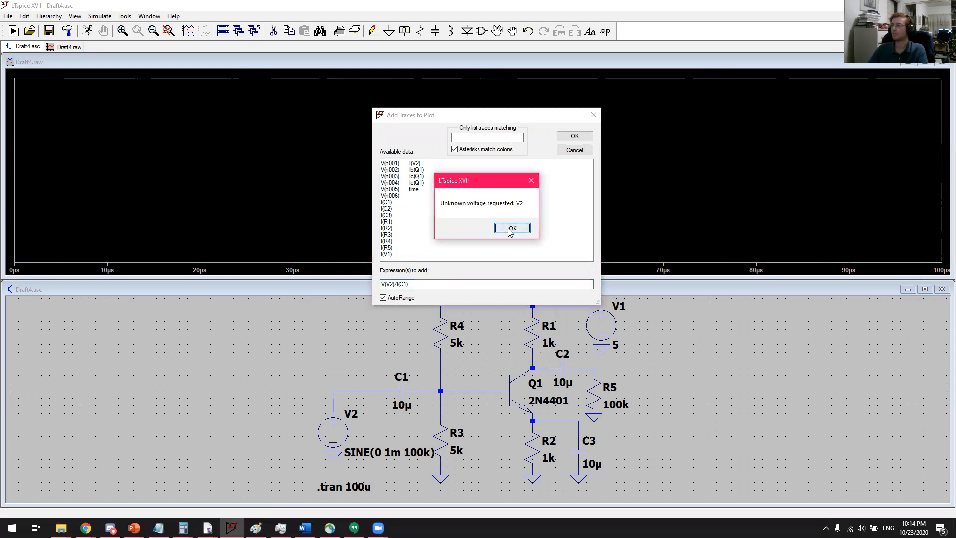
{"action": "left_click", "coordinate": [512, 228]}
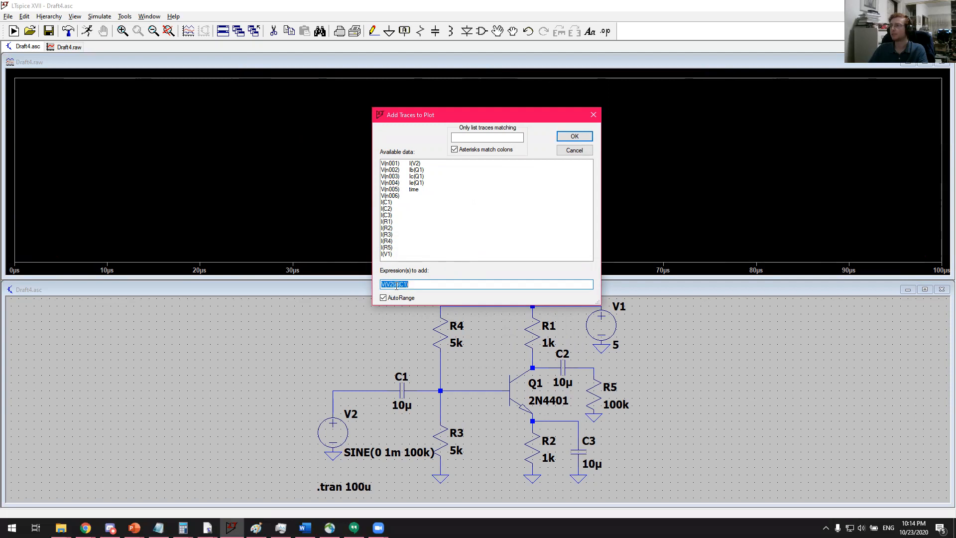
{"action": "left_click", "coordinate": [574, 150]}
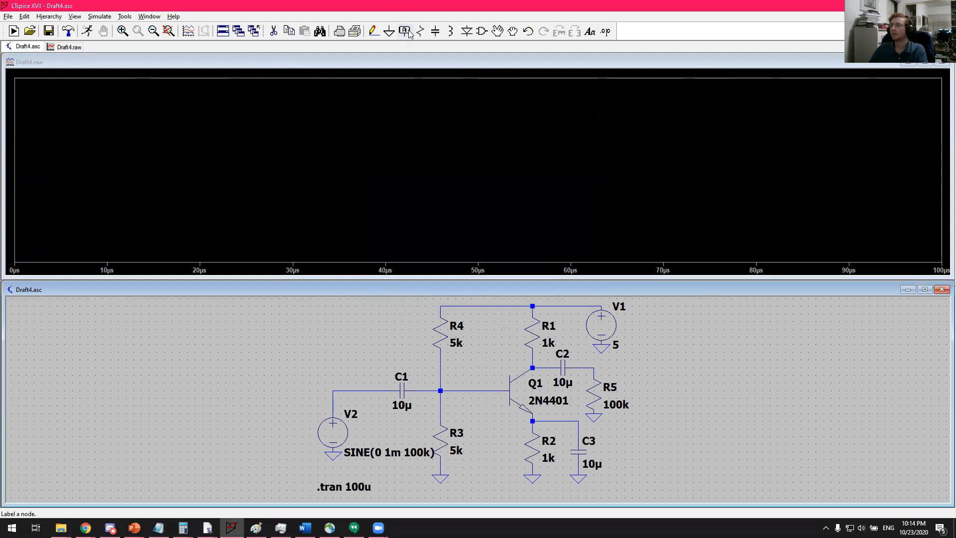
Step: Label the node between source V2 and capacitor C1 as Vin
{"action": "key", "text": "F4"}
{"action": "type", "text": "Vin"}
{"action": "left_click", "coordinate": [511, 301]}
{"action": "left_click", "coordinate": [332, 391]}
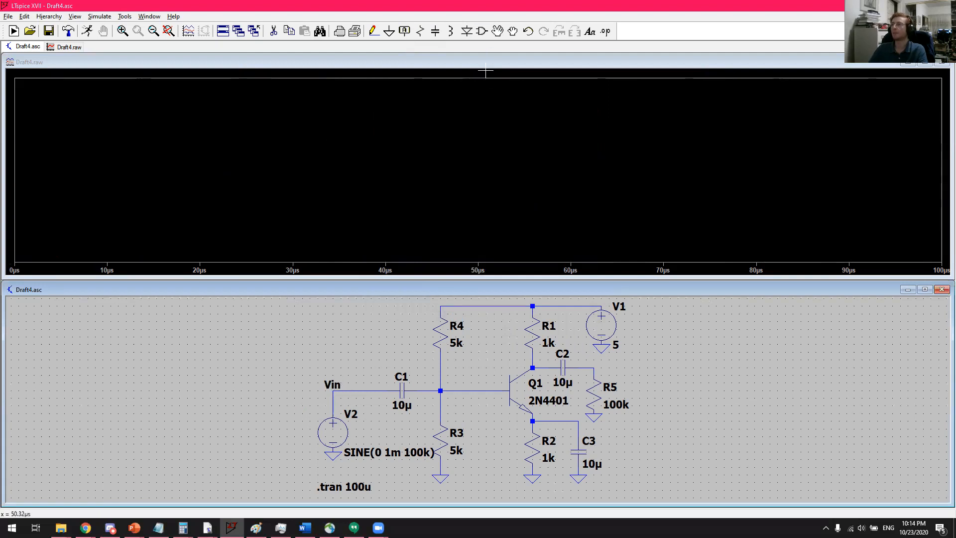
Step: Try to add the trace V(Vin)/I(C1) without rerunning the simulation, also with the node name in lowercase
{"action": "right_click", "coordinate": [477, 90]}
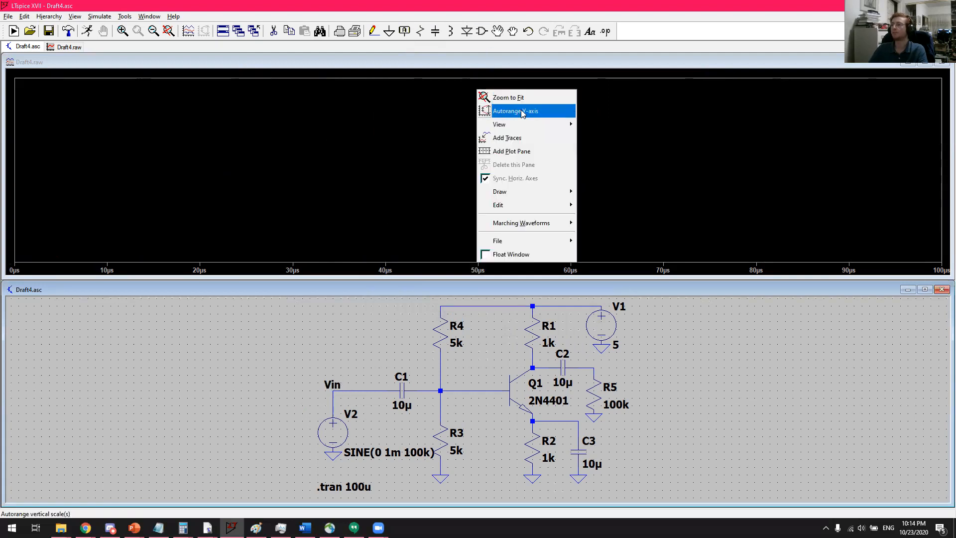
{"action": "left_click", "coordinate": [507, 137]}
{"action": "type", "text": "V(Vin)/I(C"}
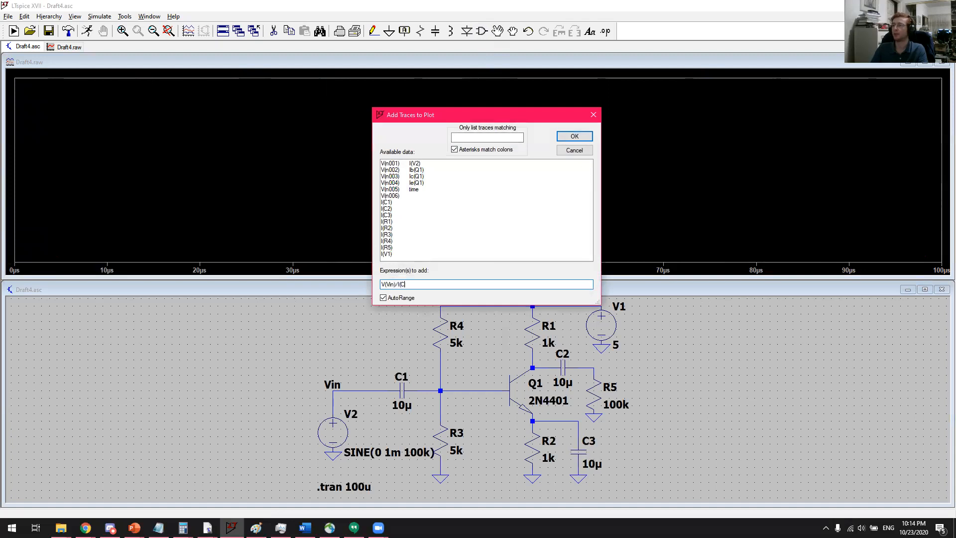
{"action": "key", "text": "Return"}
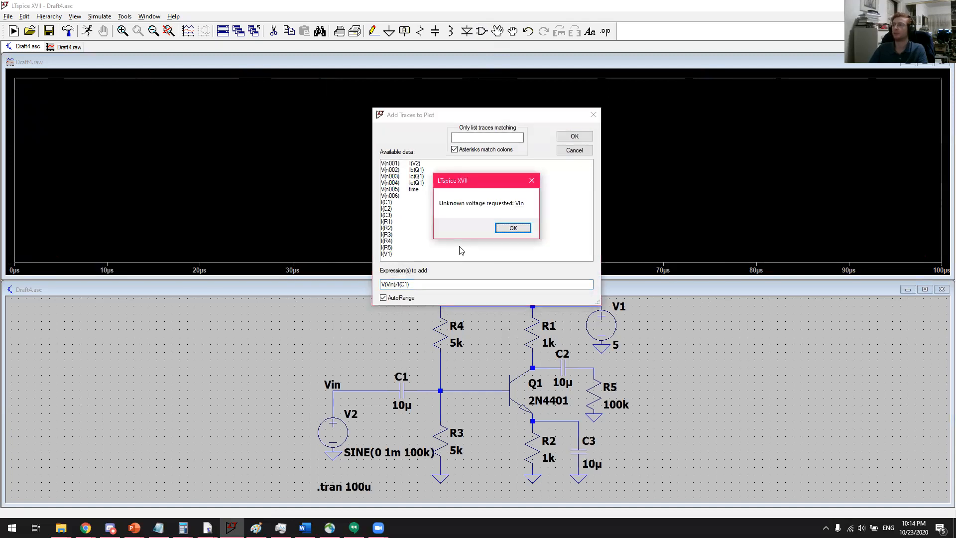
{"action": "left_click", "coordinate": [498, 232]}
{"action": "left_click", "coordinate": [395, 284]}
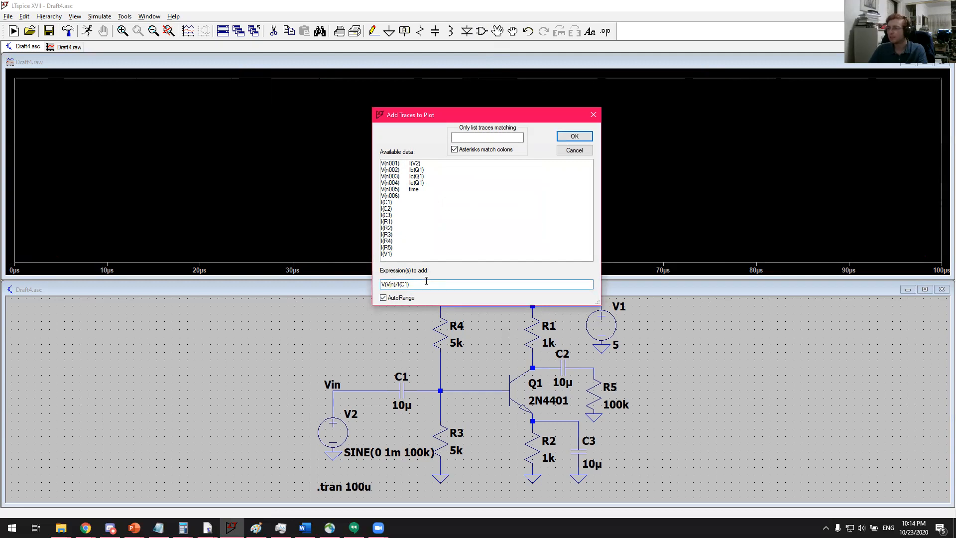
{"action": "key", "text": "Return"}
{"action": "left_click", "coordinate": [508, 226]}
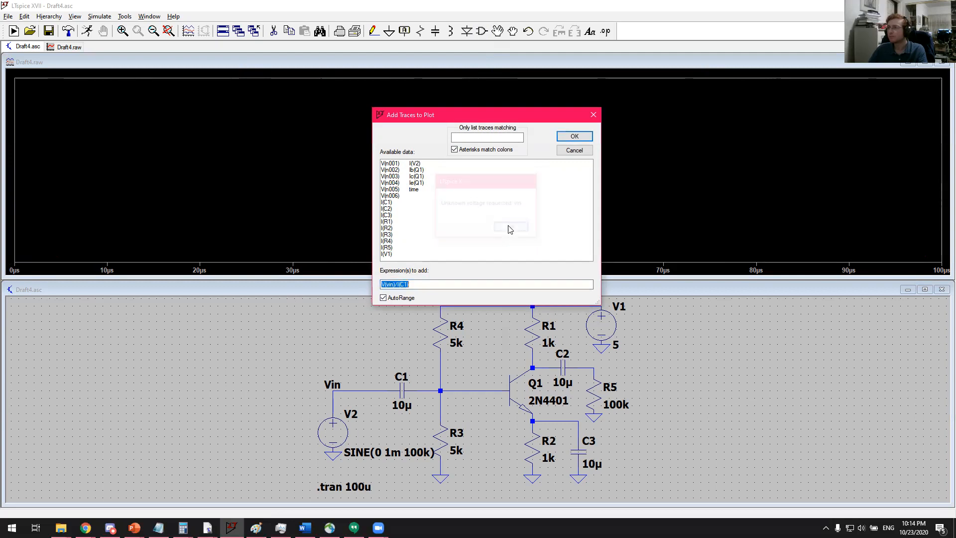
{"action": "left_click", "coordinate": [587, 151]}
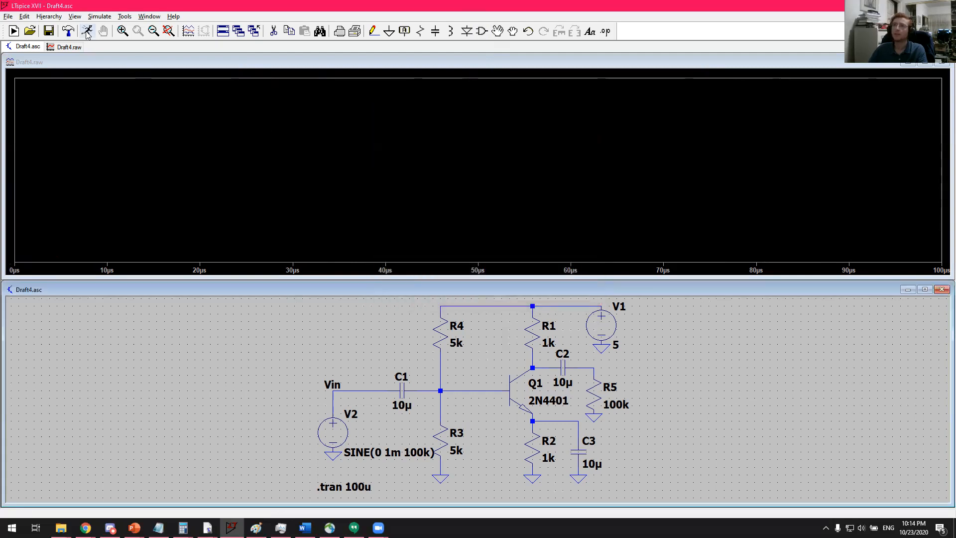
Step: Rerun the simulation and plot the input impedance as V(vin)/I(C1), overlaid with the Vin voltage
{"action": "right_click", "coordinate": [393, 95]}
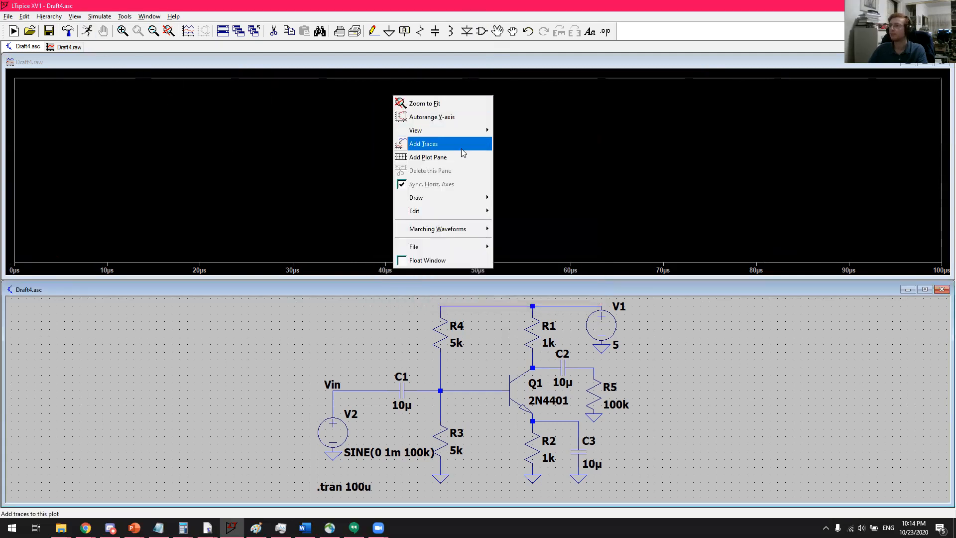
{"action": "left_click", "coordinate": [456, 145]}
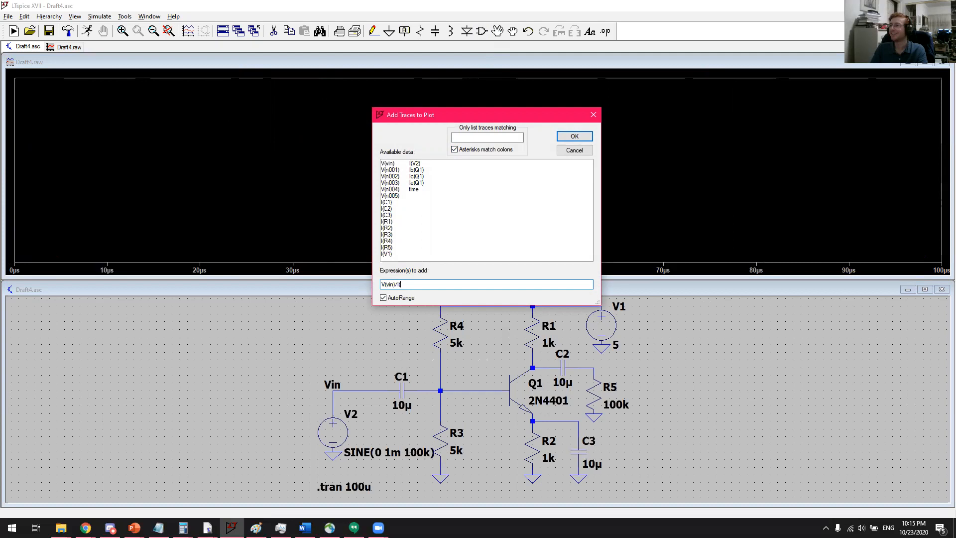
{"action": "left_click", "coordinate": [567, 138]}
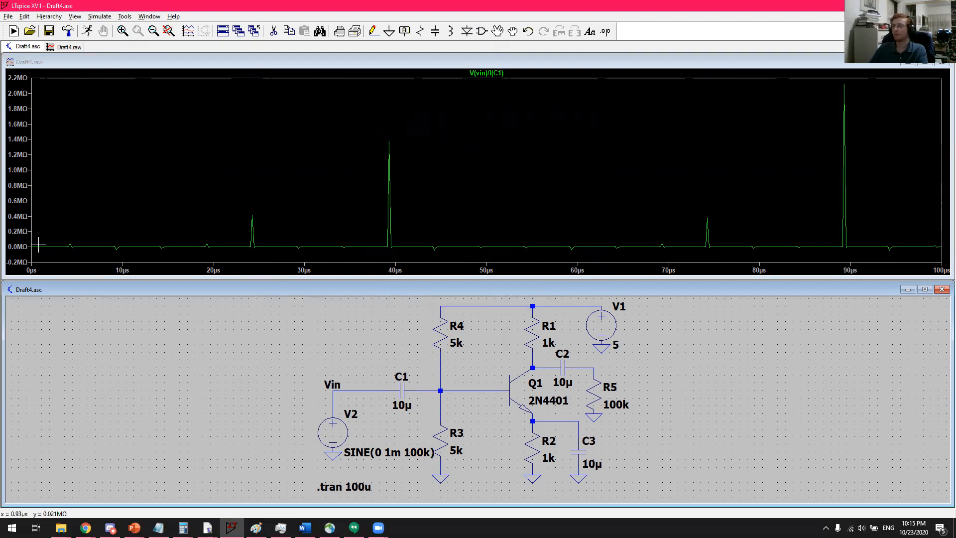
{"action": "left_click", "coordinate": [350, 391]}
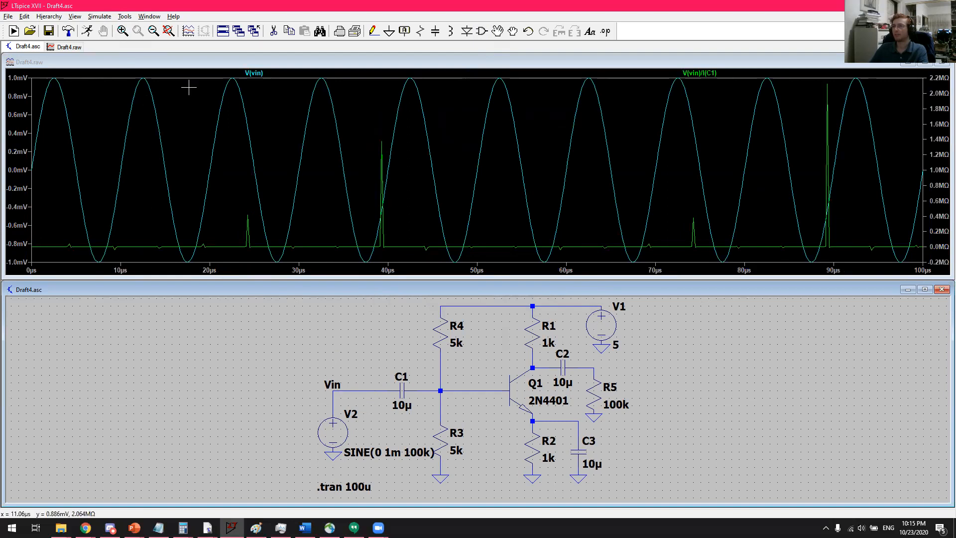
Step: Plot the current through C1, and delete the V(vin), V(vin)/I(C1) and I(C1) traces to empty the plot
{"action": "left_click", "coordinate": [402, 387]}
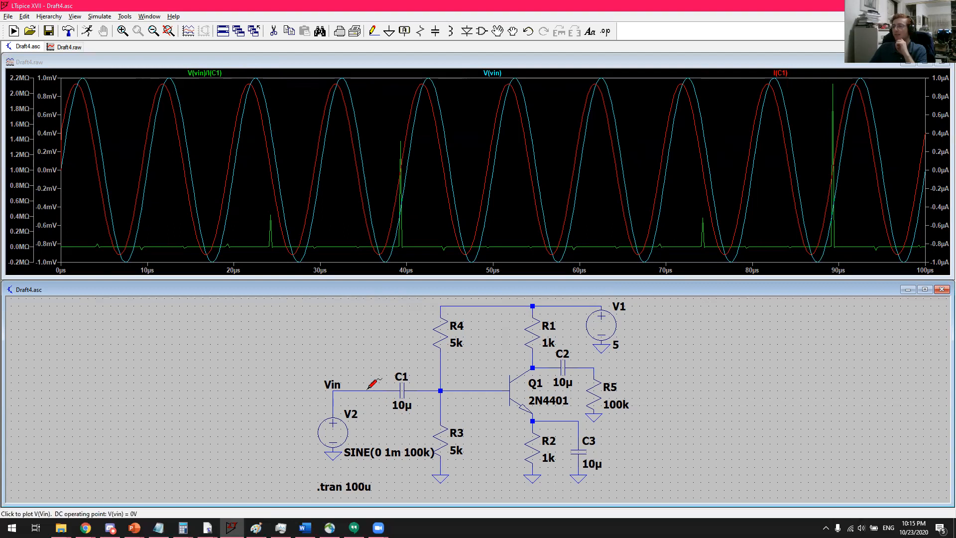
{"action": "right_click", "coordinate": [493, 73]}
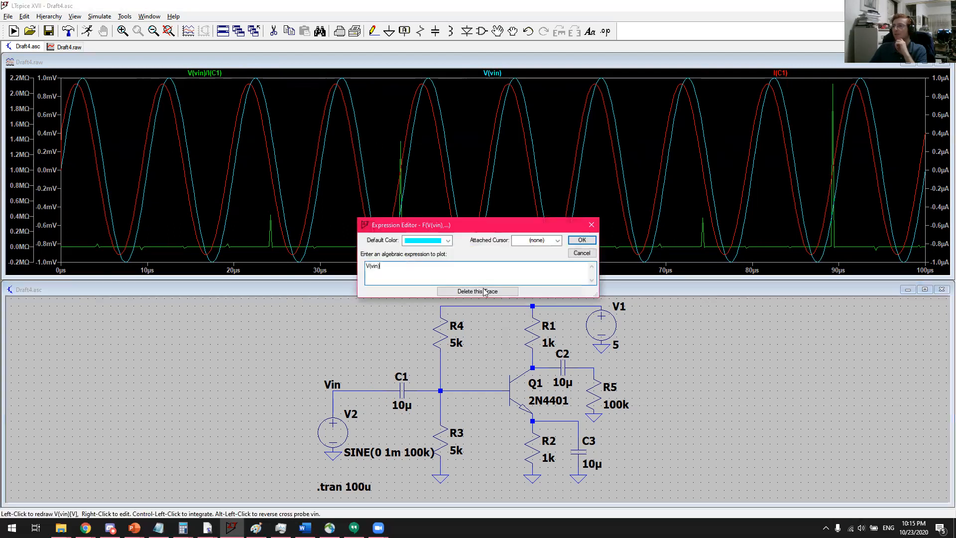
{"action": "left_click", "coordinate": [484, 291]}
{"action": "right_click", "coordinate": [697, 73]}
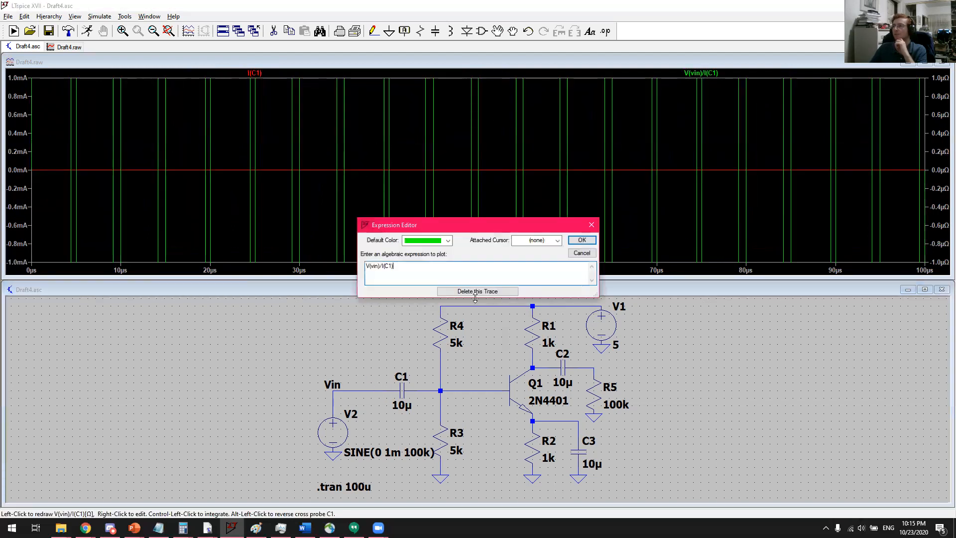
{"action": "left_click", "coordinate": [475, 294]}
{"action": "right_click", "coordinate": [485, 72]}
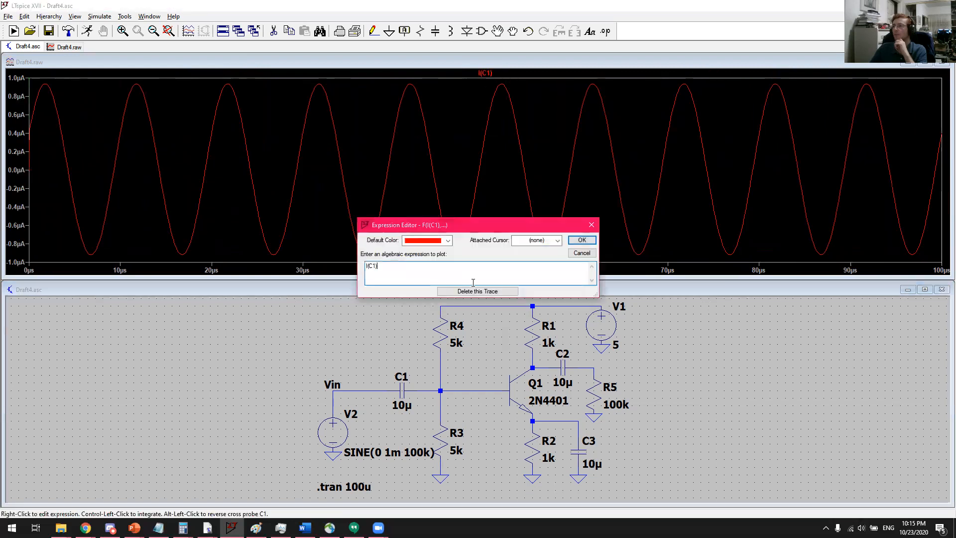
{"action": "left_click", "coordinate": [476, 291]}
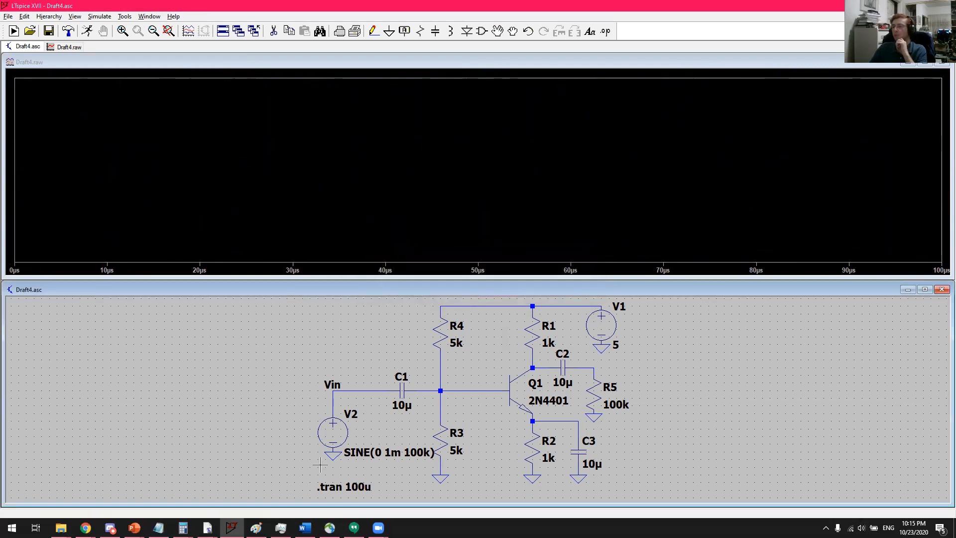
Step: Replace the transient run with an AC analysis, decade sweep, 100 points per decade from 1k to 10Meg, placing the directive below the circuit
{"action": "left_click", "coordinate": [100, 17]}
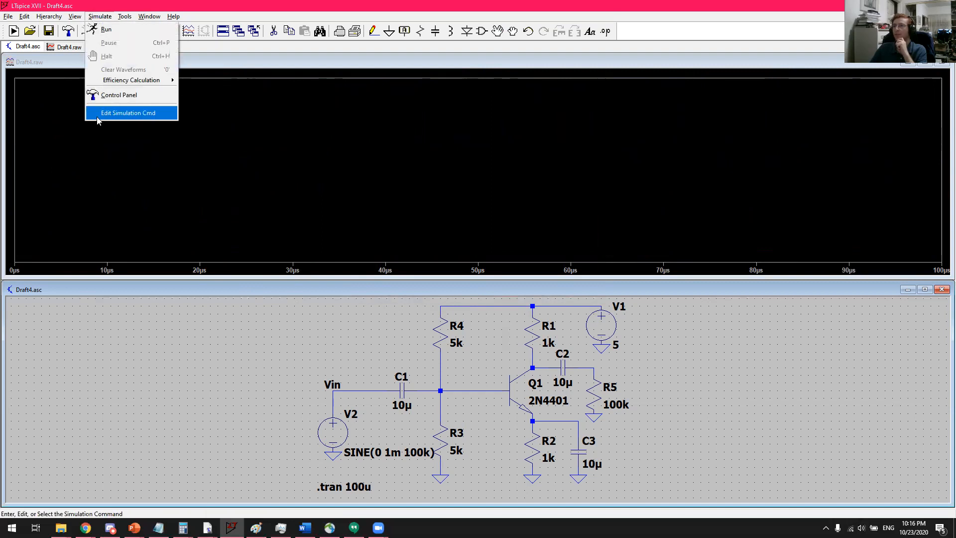
{"action": "left_click", "coordinate": [97, 114]}
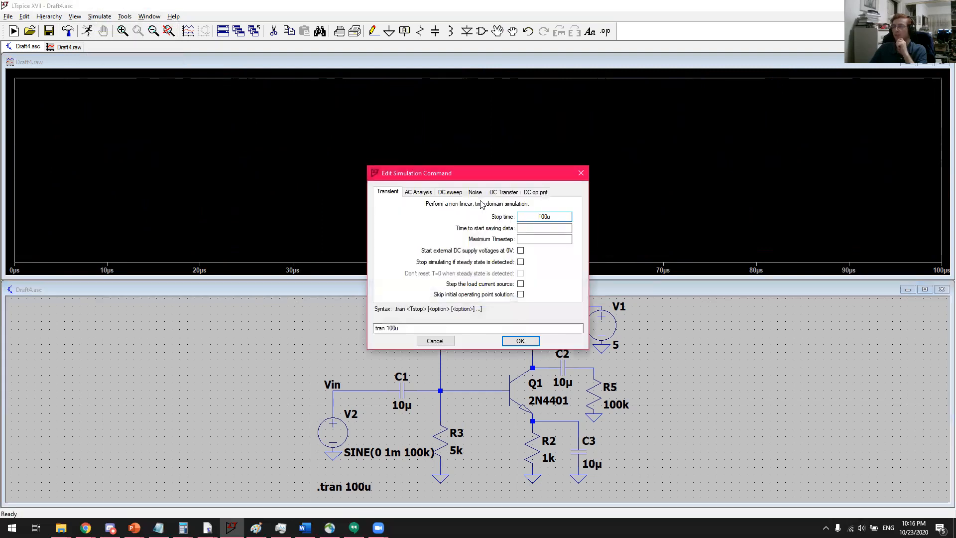
{"action": "left_click", "coordinate": [408, 194]}
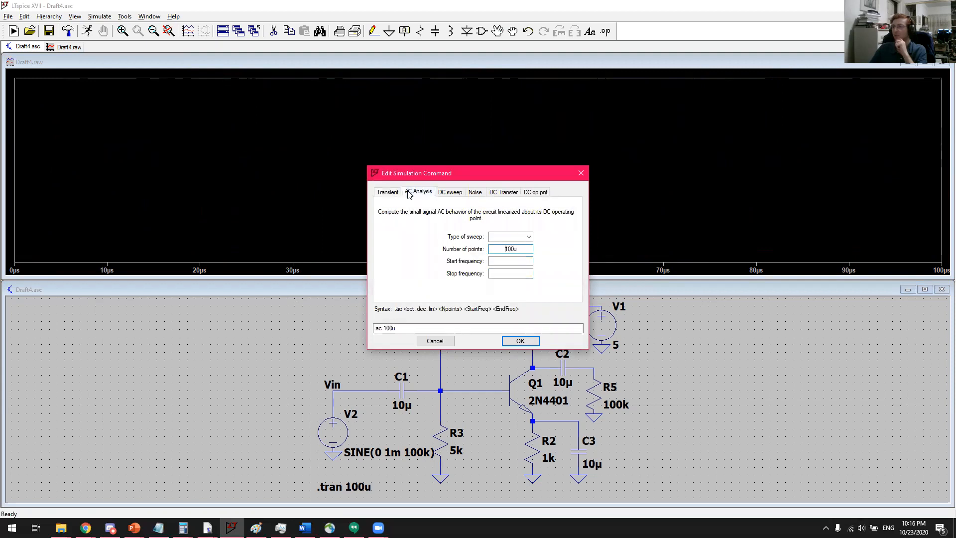
{"action": "left_click", "coordinate": [530, 237]}
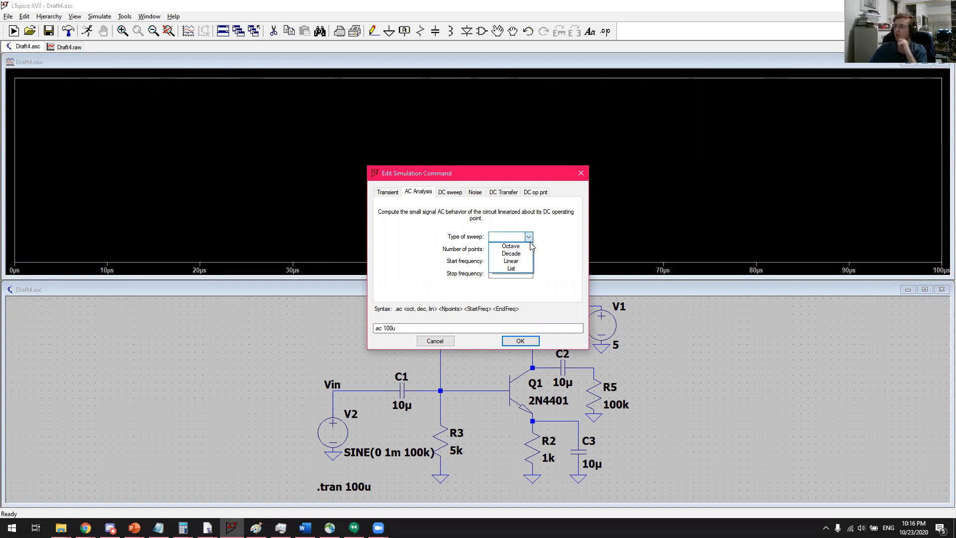
{"action": "left_click", "coordinate": [525, 254]}
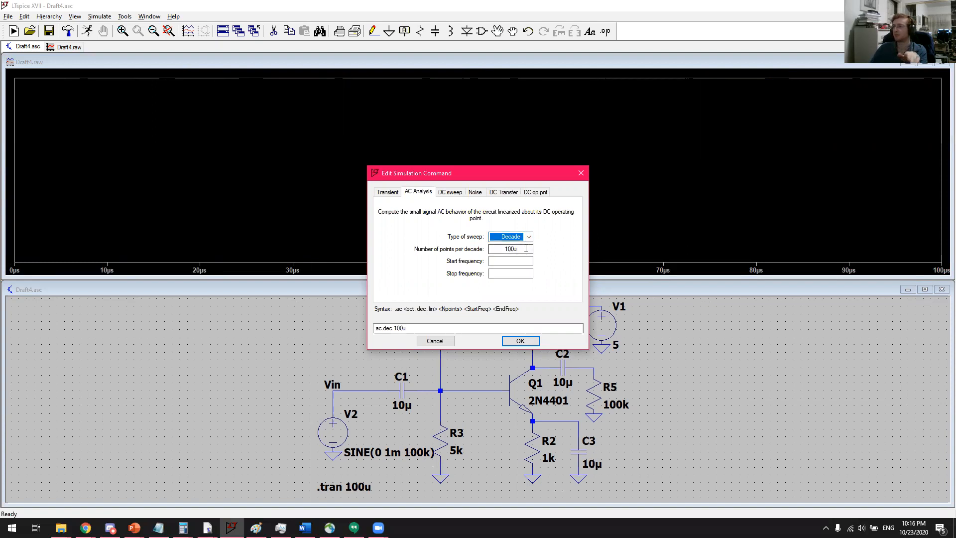
{"action": "key", "text": "Tab"}
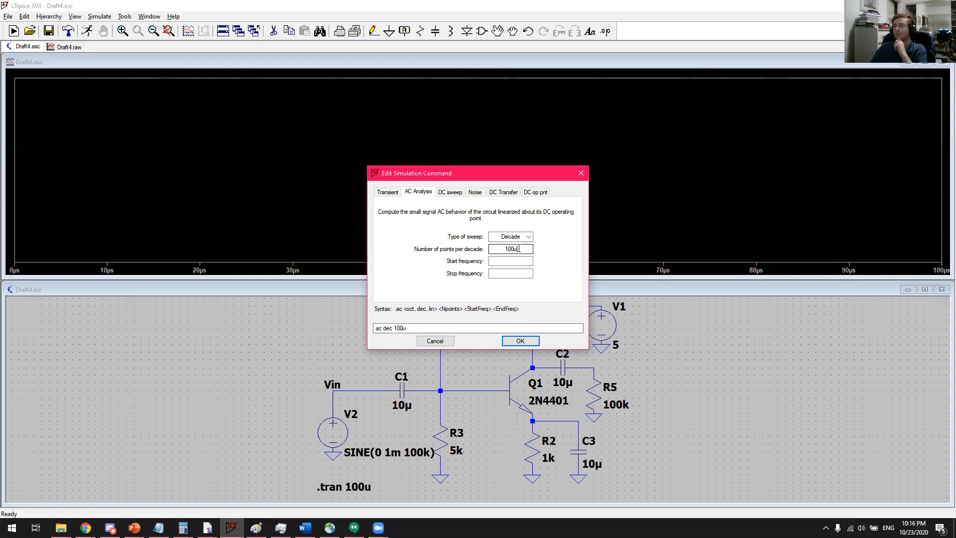
{"action": "type", "text": "100"}
{"action": "key", "text": "Tab"}
{"action": "type", "text": "1k "}
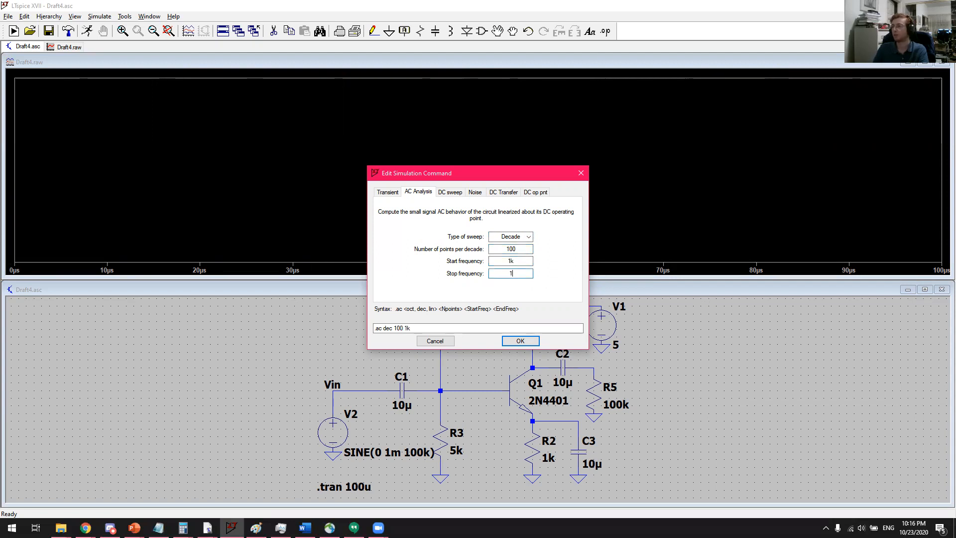
{"action": "type", "text": "10Meg"}
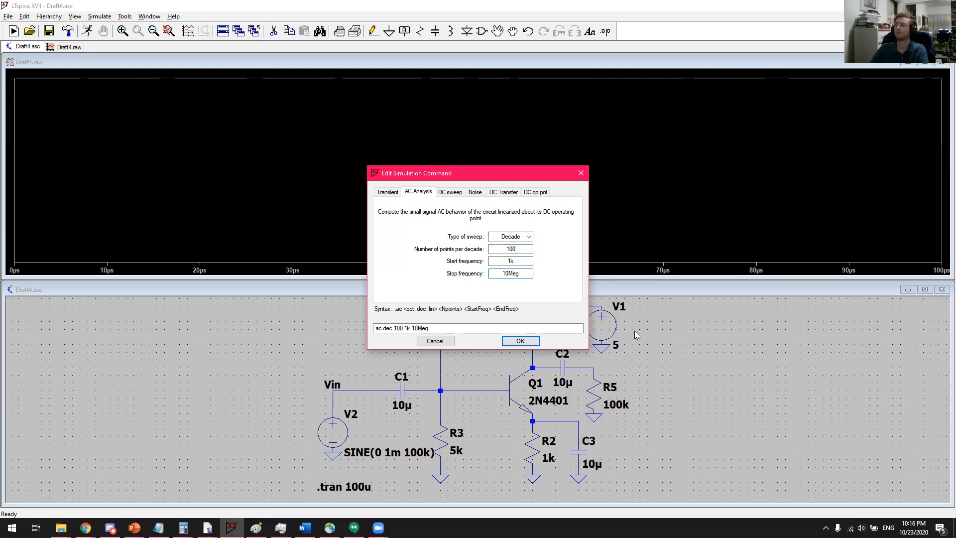
{"action": "left_click", "coordinate": [537, 343]}
{"action": "left_click", "coordinate": [318, 497]}
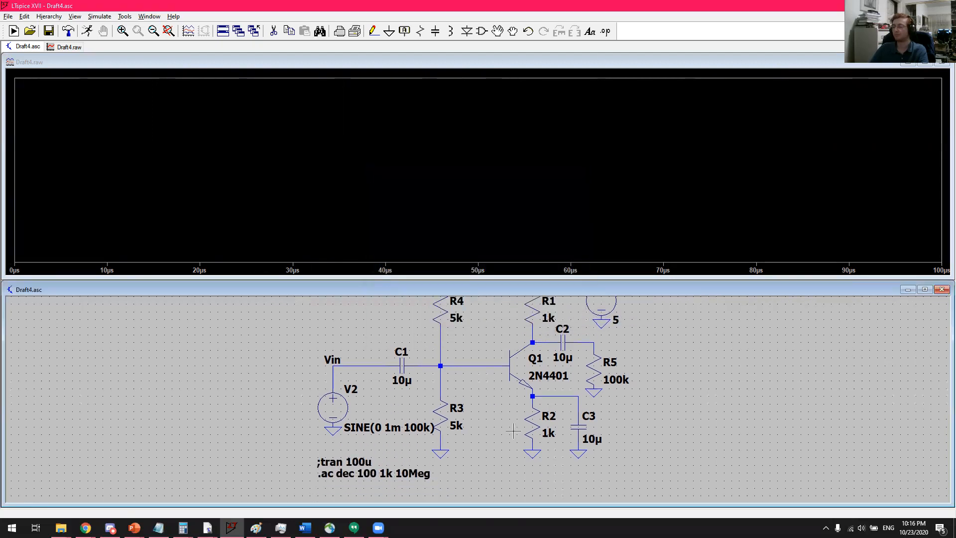
Step: Set the small-signal AC amplitude of source V2 to 1
{"action": "left_click_drag", "start_coordinate": [499, 421], "coordinate": [501, 447]}
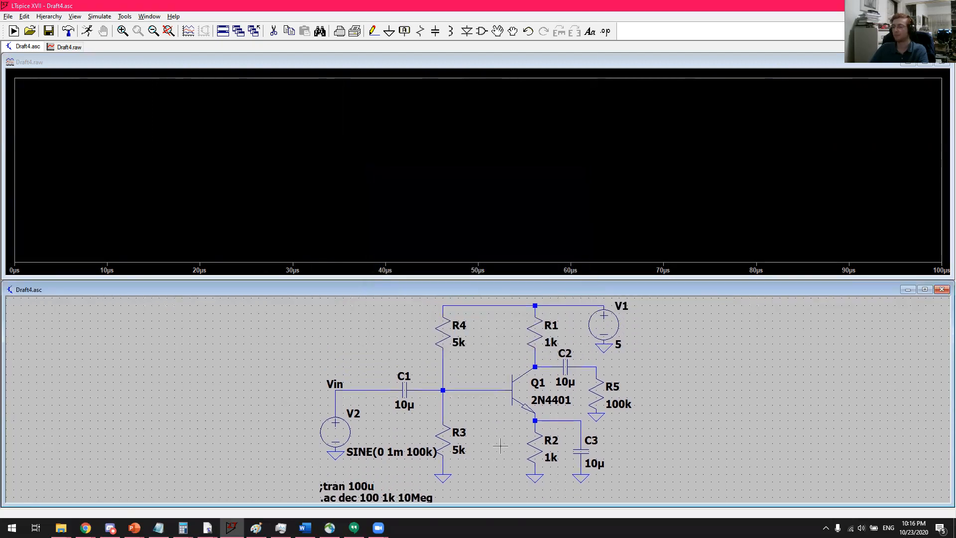
{"action": "right_click", "coordinate": [328, 434]}
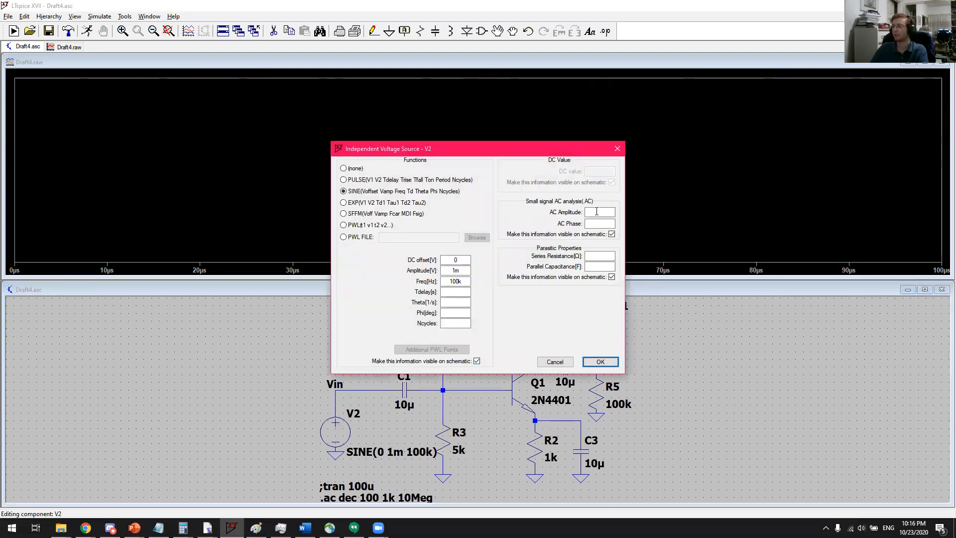
{"action": "left_click", "coordinate": [597, 212]}
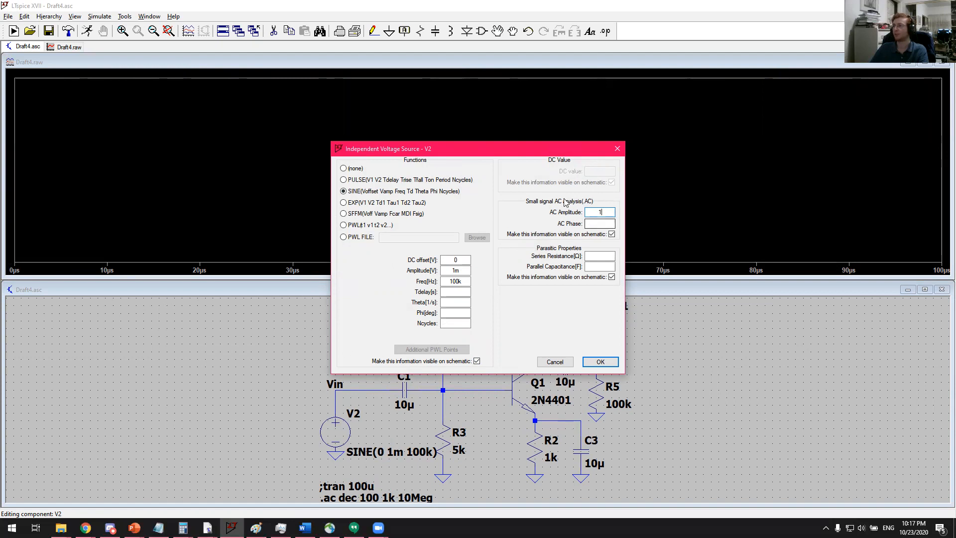
{"action": "left_click", "coordinate": [602, 362]}
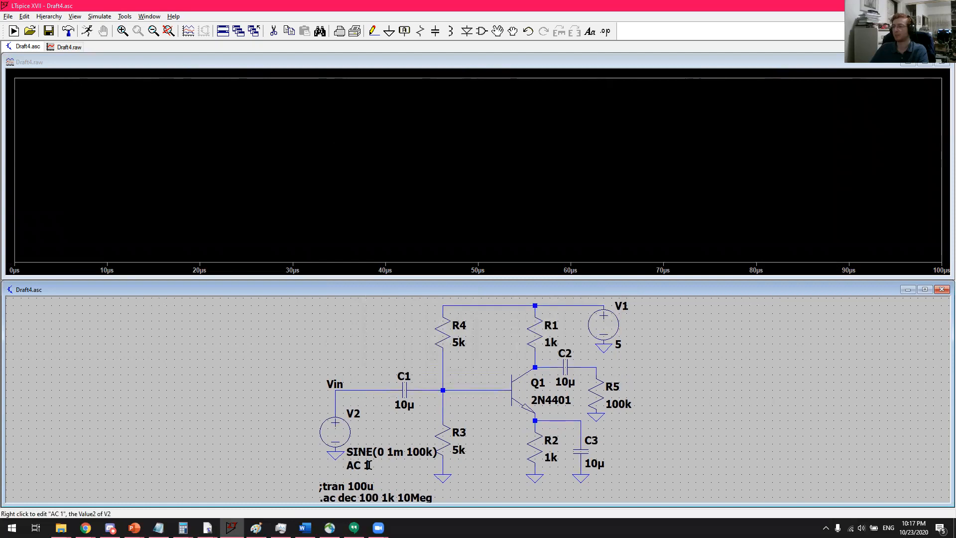
Step: Run the AC simulation and plot the input impedance as V(vin)/I(C1)
{"action": "left_click", "coordinate": [88, 32]}
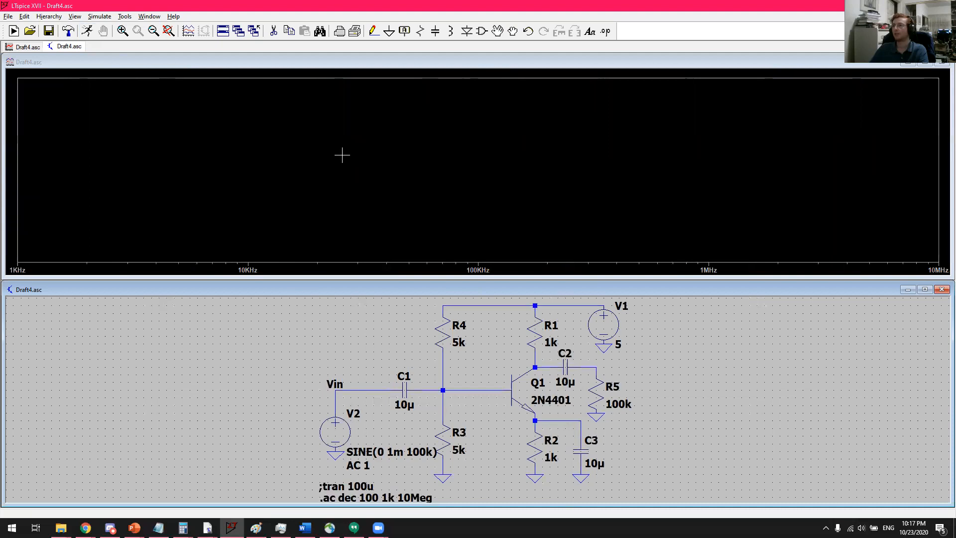
{"action": "right_click", "coordinate": [329, 103]}
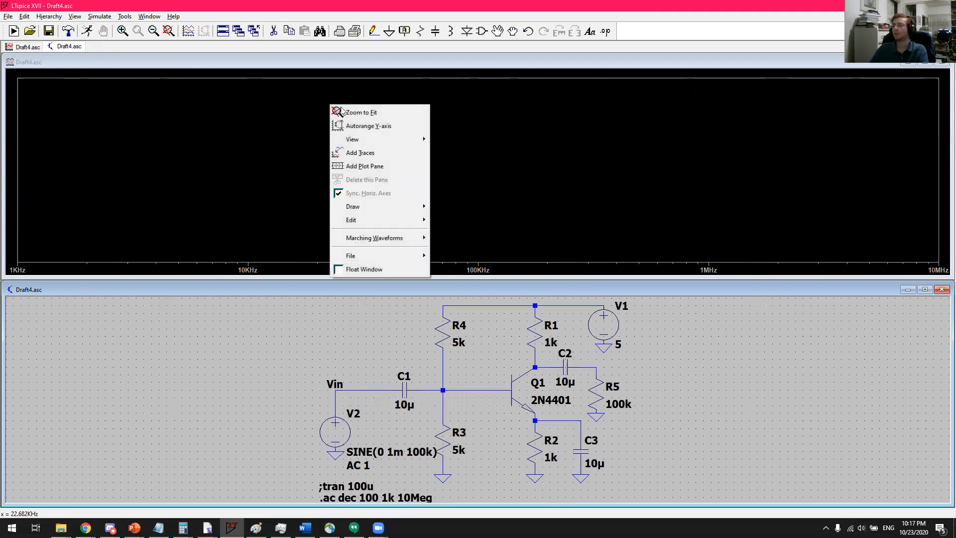
{"action": "left_click", "coordinate": [387, 155]}
{"action": "type", "text": "V(vin)/I(C1"}
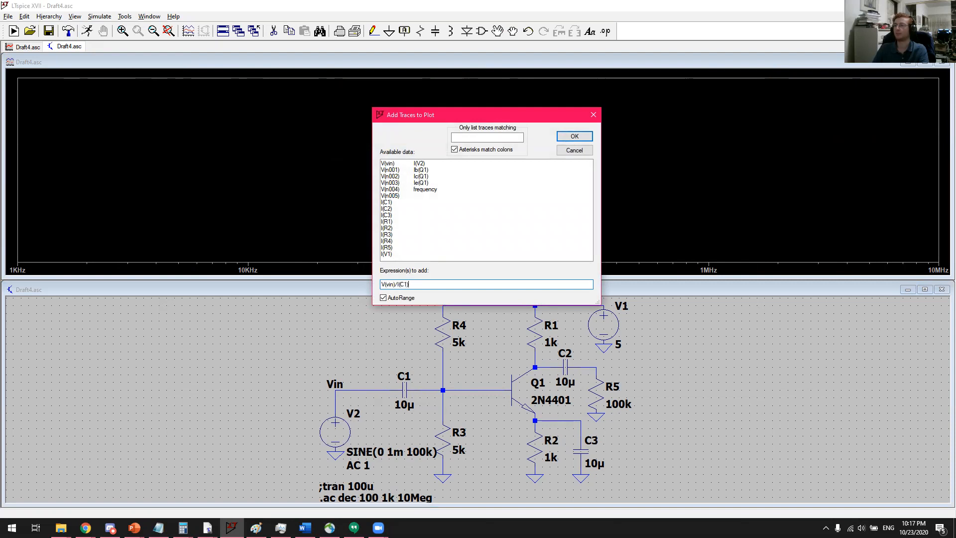
{"action": "key", "text": "Return"}
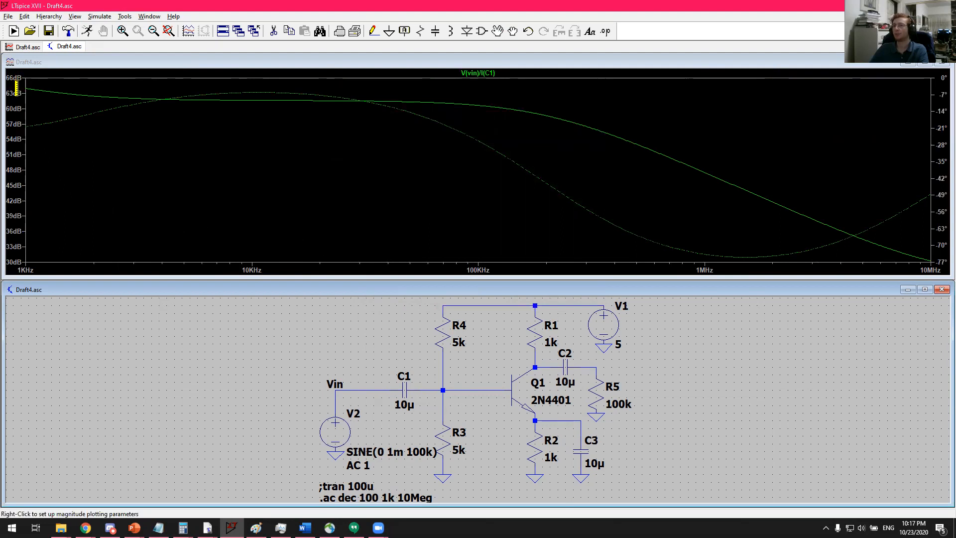
Step: Switch the magnitude axis of the impedance plot to a linear representation
{"action": "right_click", "coordinate": [15, 138]}
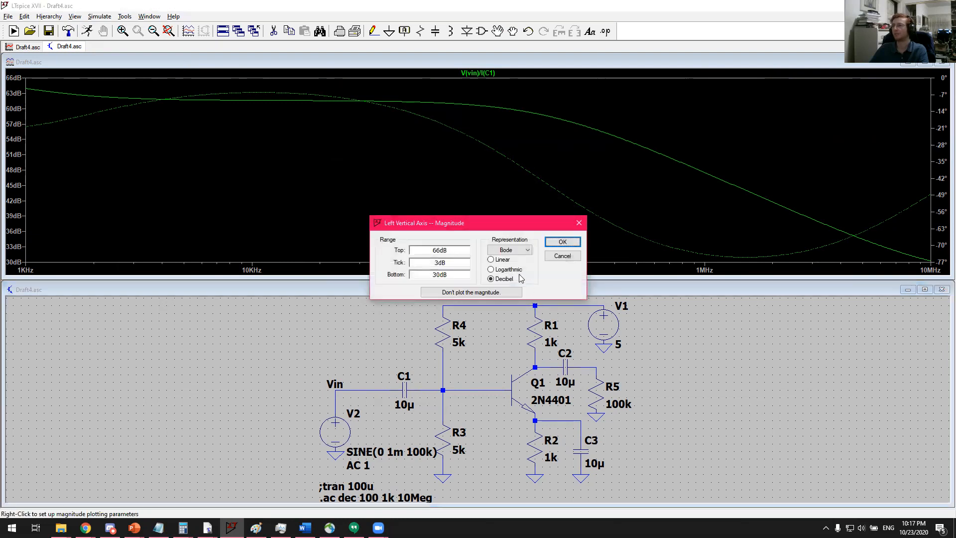
{"action": "left_click", "coordinate": [497, 263]}
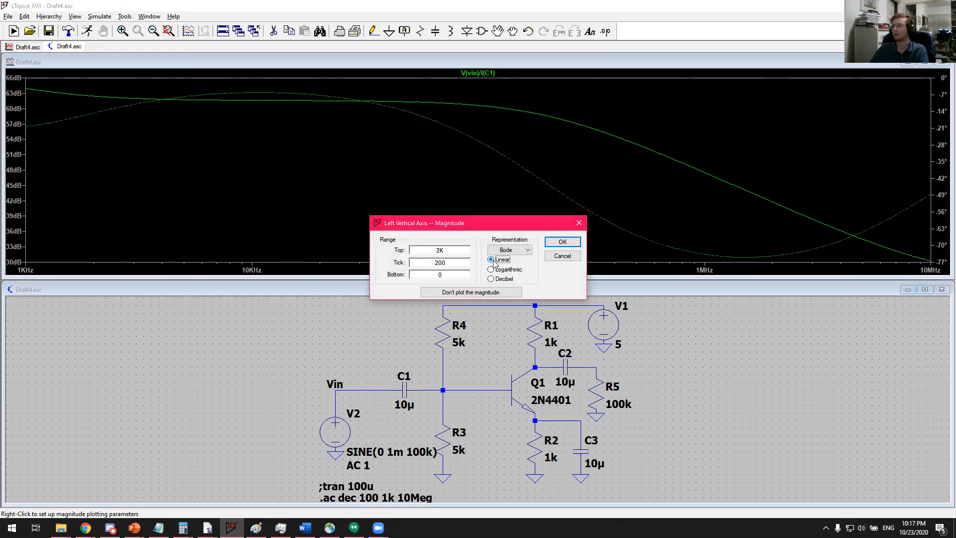
{"action": "left_click", "coordinate": [560, 241]}
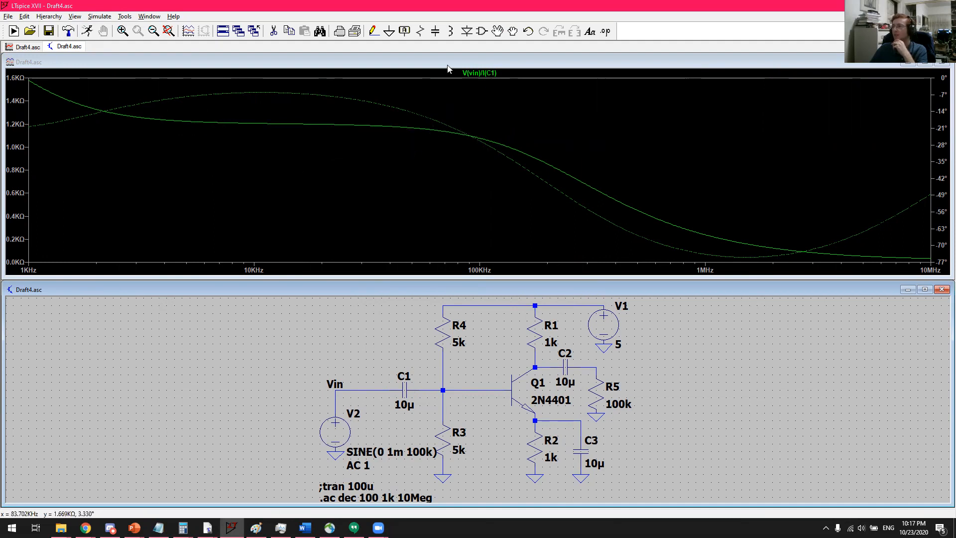
Step: Attach the 1st cursor to the V(vin)/I(C1) trace, read the magnitude and phase at 100 kHz, and close the readout
{"action": "right_click", "coordinate": [483, 73]}
{"action": "left_click", "coordinate": [550, 240]}
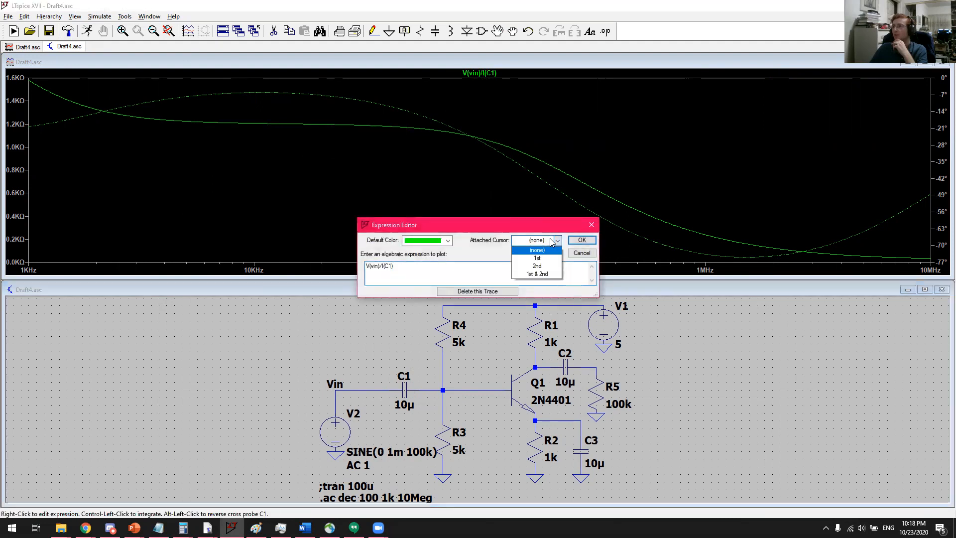
{"action": "left_click", "coordinate": [549, 258]}
{"action": "left_click", "coordinate": [581, 240]}
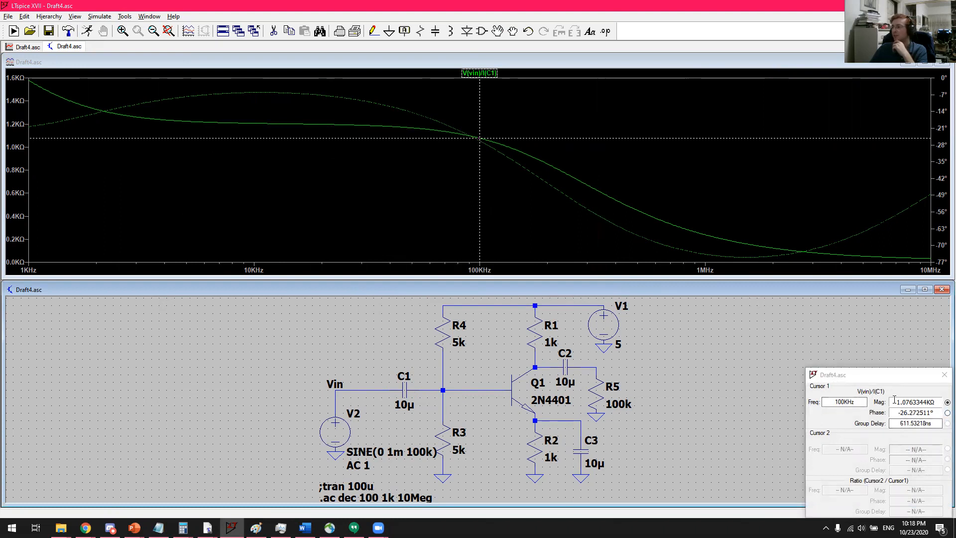
{"action": "left_click_drag", "start_coordinate": [896, 403], "coordinate": [938, 402]}
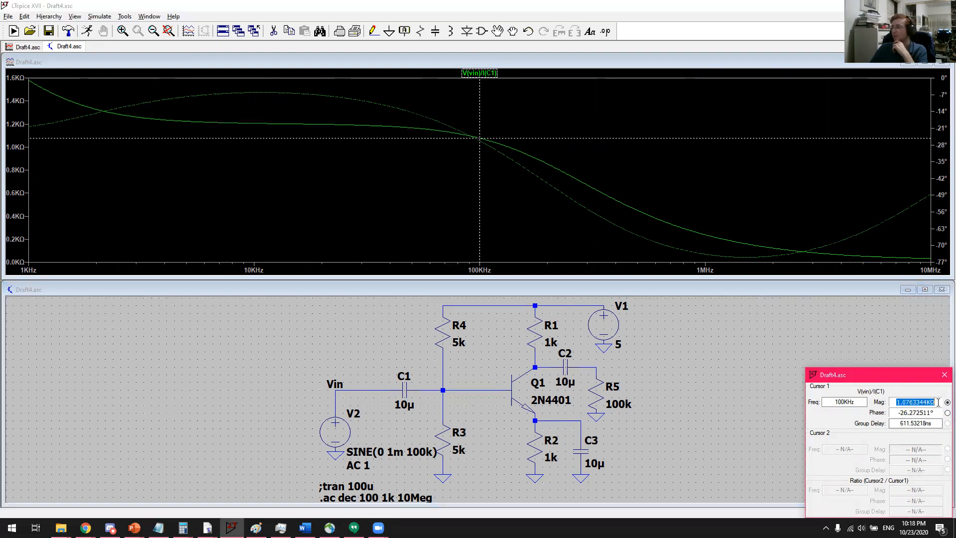
{"action": "left_click_drag", "start_coordinate": [894, 413], "coordinate": [933, 412]}
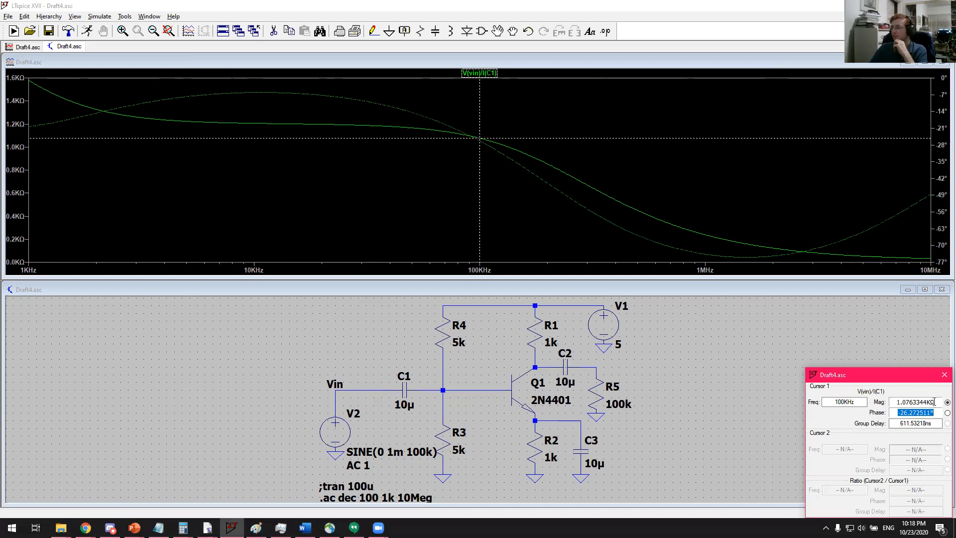
{"action": "left_click", "coordinate": [931, 403]}
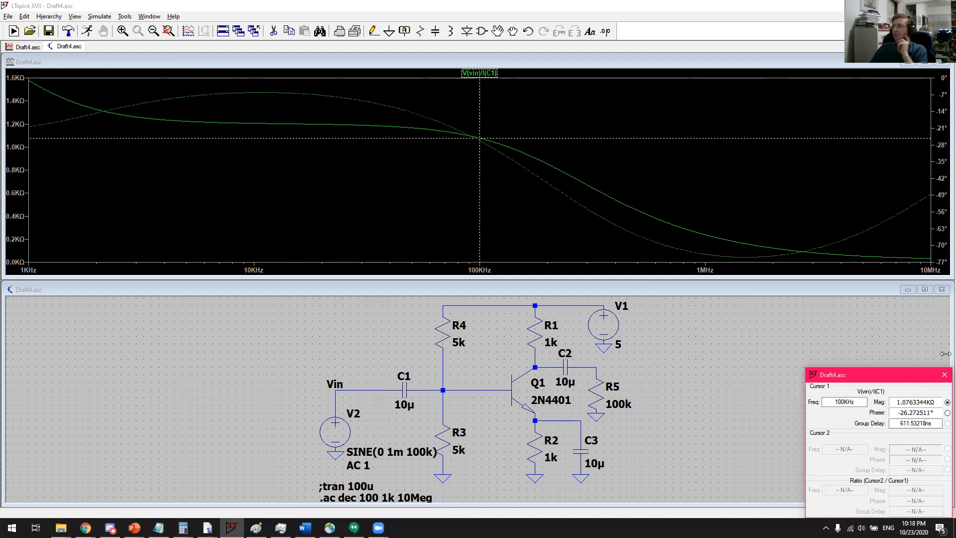
{"action": "left_click", "coordinate": [943, 377]}
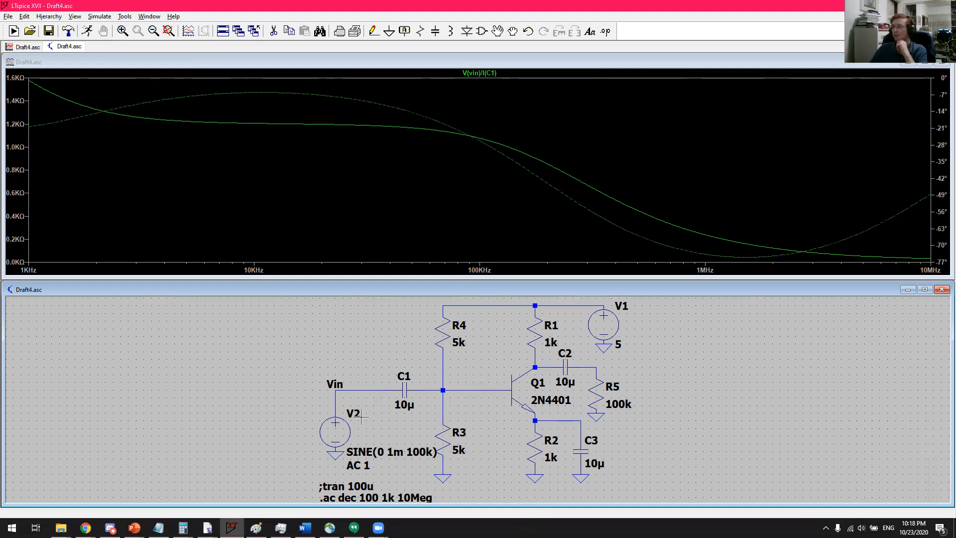
Step: Move source V2 from the amplifier input to the free area beside R5, and delete load resistor R5
{"action": "left_click_drag", "start_coordinate": [513, 465], "coordinate": [413, 464]}
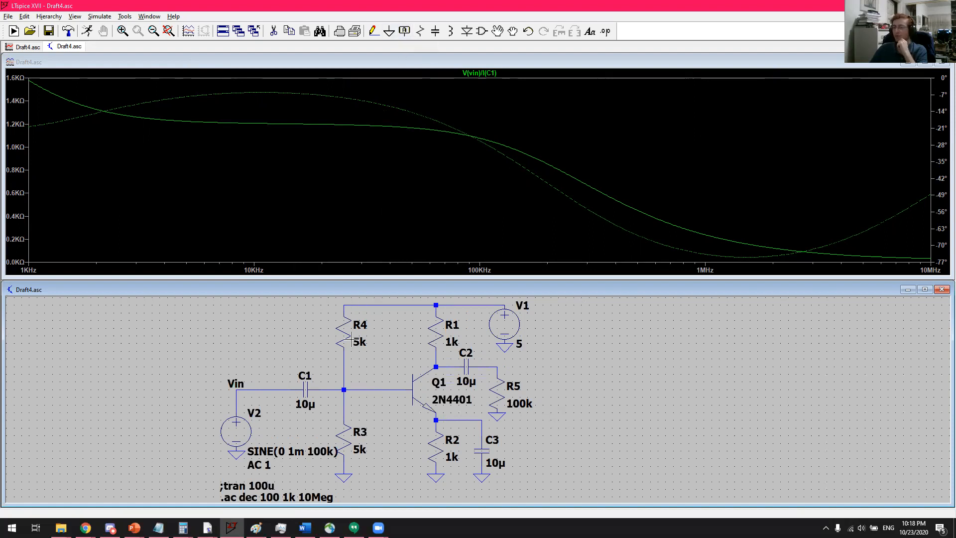
{"action": "left_click", "coordinate": [236, 432]}
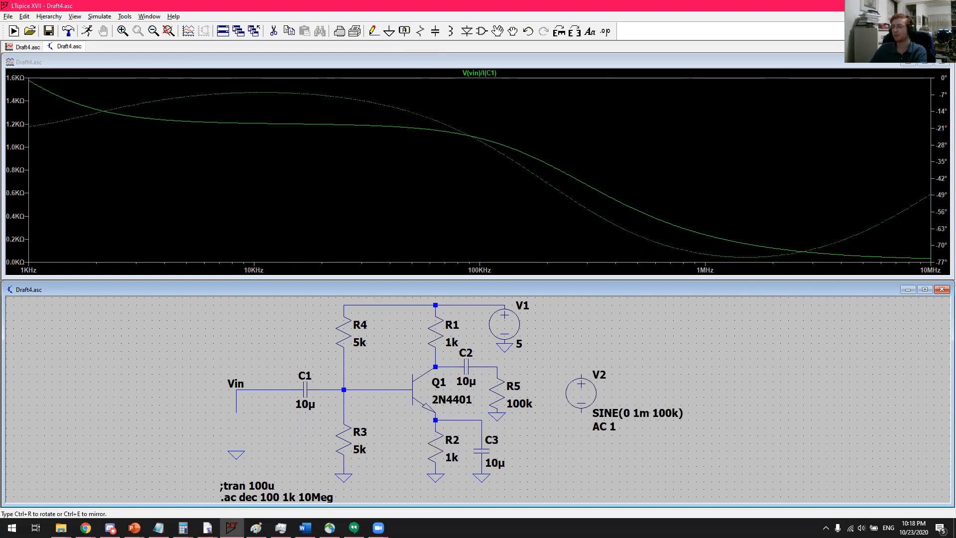
{"action": "left_click", "coordinate": [581, 394]}
{"action": "key", "text": "F5"}
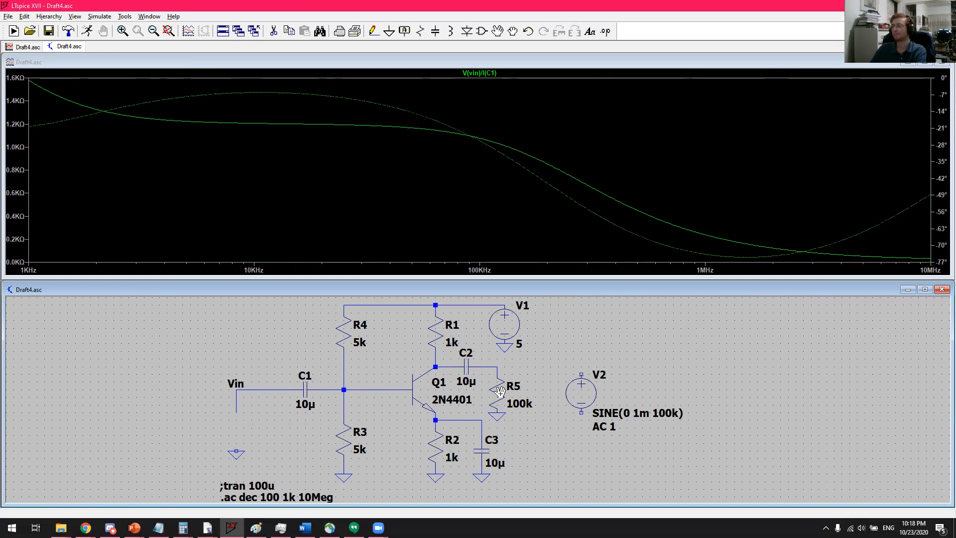
{"action": "left_click", "coordinate": [498, 394]}
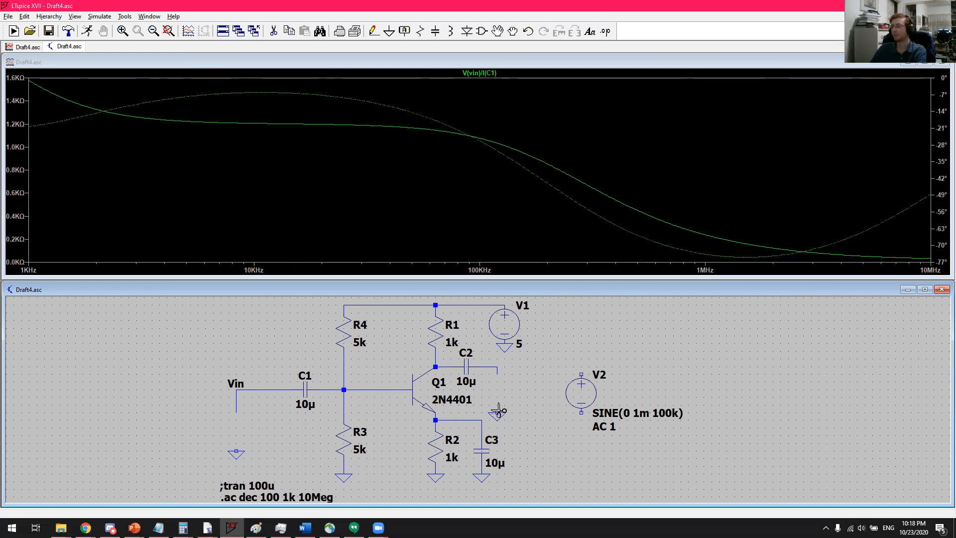
Step: Delete the leftover output ground, the Vin label with its input wires, the input ground and coupling capacitor C1
{"action": "left_click", "coordinate": [497, 415]}
{"action": "left_click", "coordinate": [236, 401]}
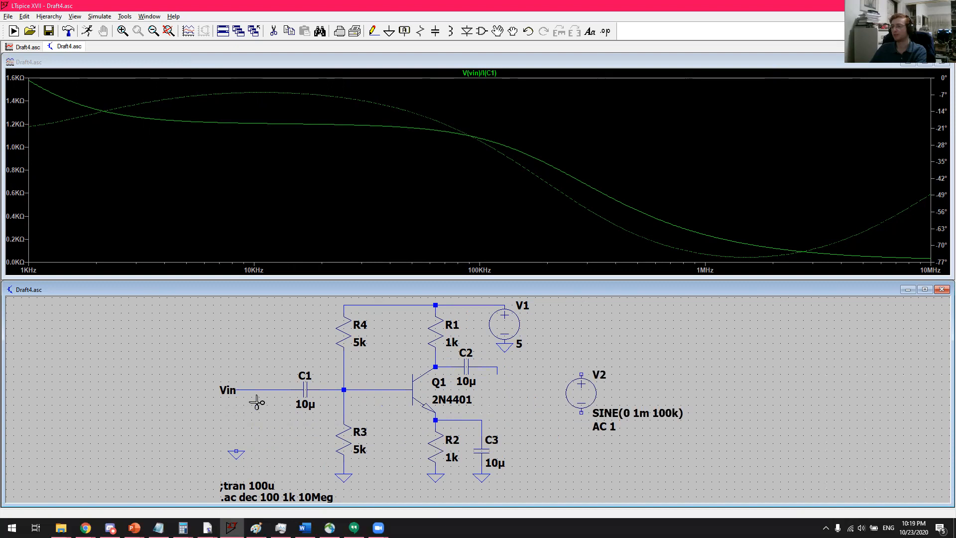
{"action": "left_click", "coordinate": [255, 390]}
{"action": "left_click", "coordinate": [236, 453]}
{"action": "left_click", "coordinate": [235, 384]}
{"action": "left_click", "coordinate": [305, 390]}
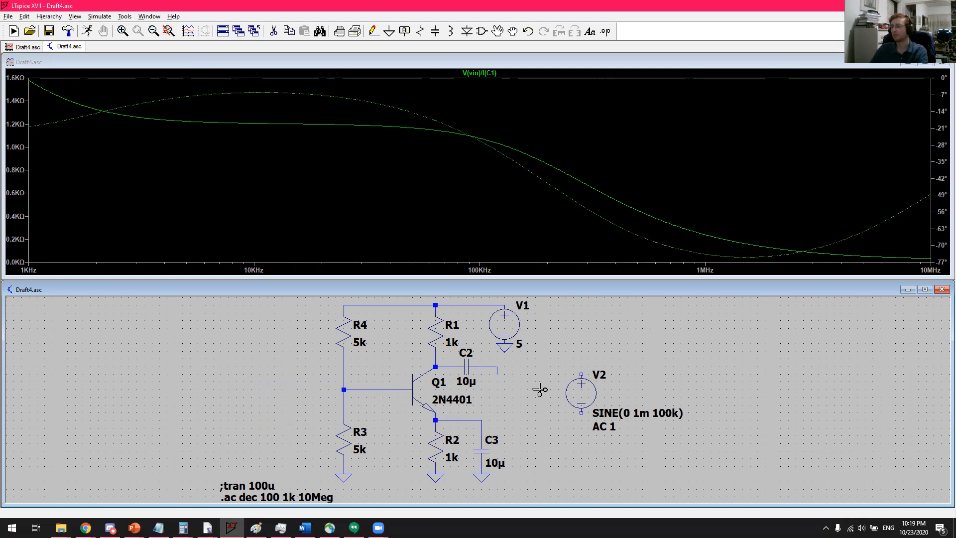
Step: Move source V2 next to C2, wire its positive terminal to C2's output, and ground its negative terminal
{"action": "key", "text": "Escape"}
{"action": "left_click_drag", "start_coordinate": [580, 387], "coordinate": [519, 395]}
{"action": "key", "text": "F3"}
{"action": "left_click", "coordinate": [496, 367]}
{"action": "left_click", "coordinate": [520, 382]}
{"action": "key", "text": "g"}
{"action": "left_click", "coordinate": [520, 420]}
{"action": "key", "text": "F3"}
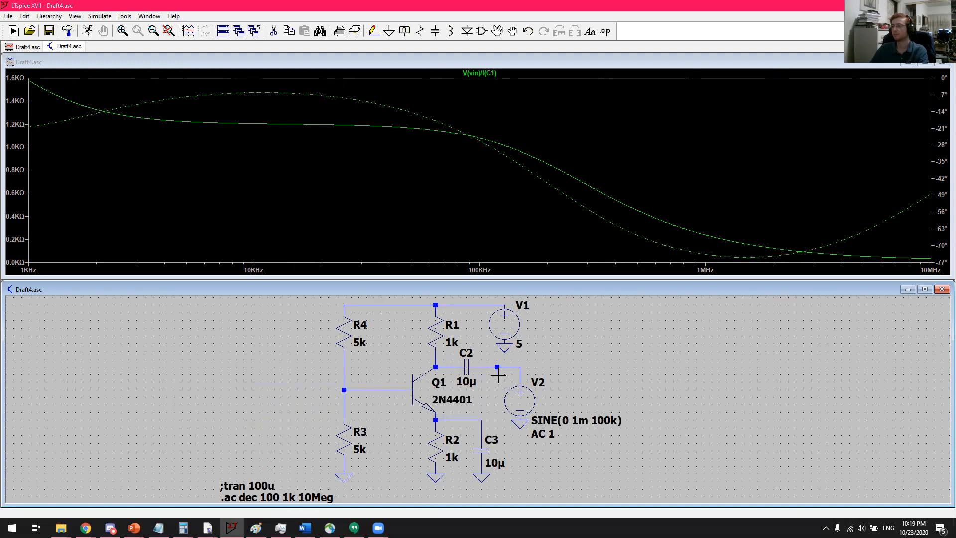
Step: Label the net between C2 and V2 as Vout
{"action": "left_click", "coordinate": [404, 32]}
{"action": "type", "text": "Vout"}
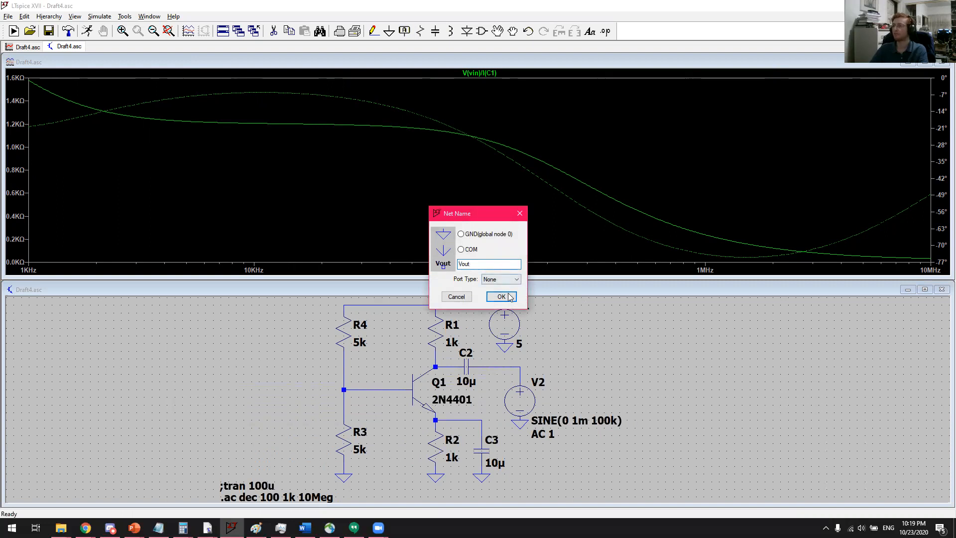
{"action": "left_click", "coordinate": [510, 296]}
{"action": "left_click", "coordinate": [519, 366]}
{"action": "key", "text": "Escape"}
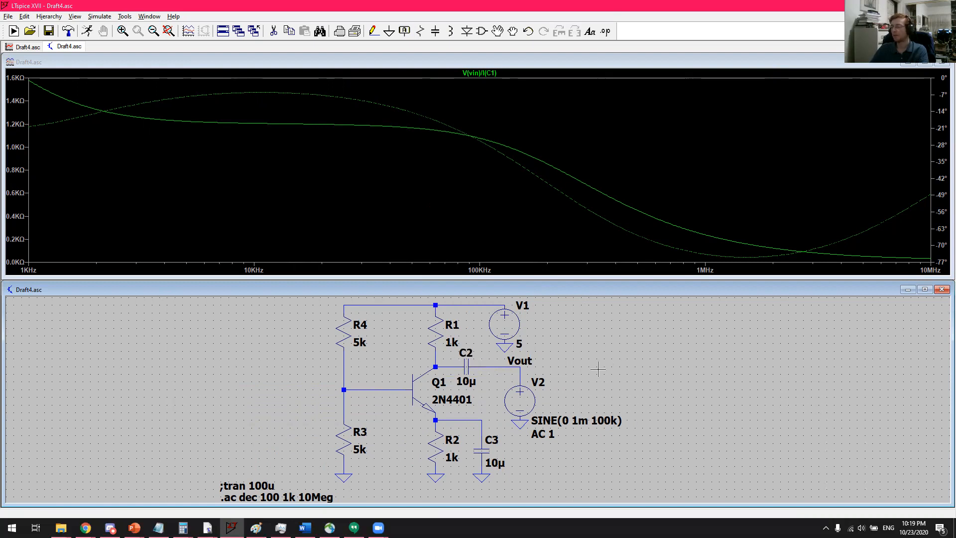
Step: Run the AC simulation and plot the output impedance as V(vout)/I(C2)
{"action": "left_click", "coordinate": [86, 32]}
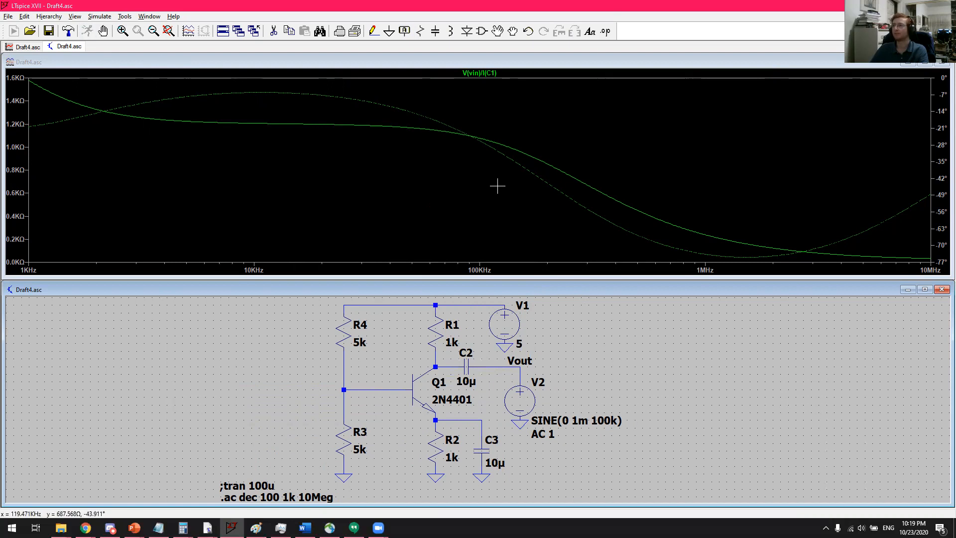
{"action": "right_click", "coordinate": [435, 125]}
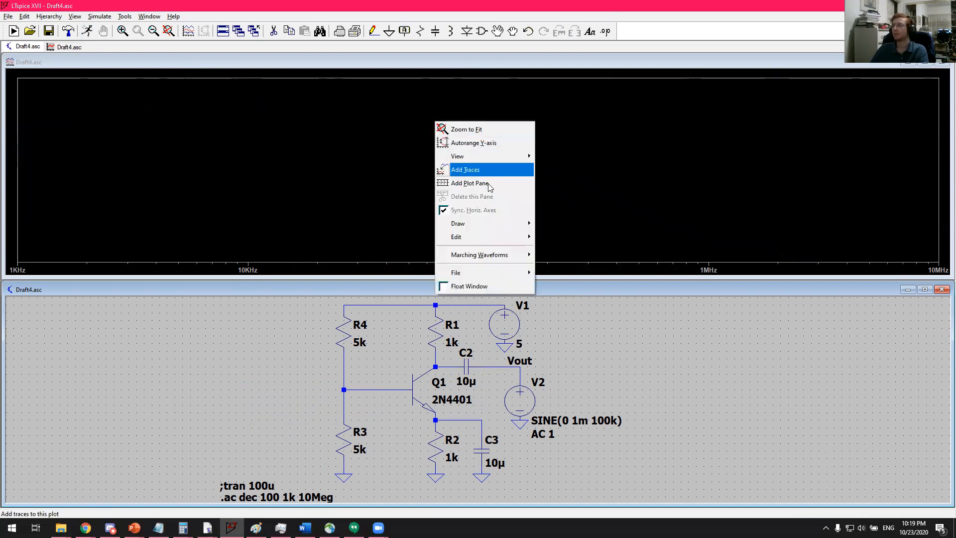
{"action": "left_click", "coordinate": [485, 170]}
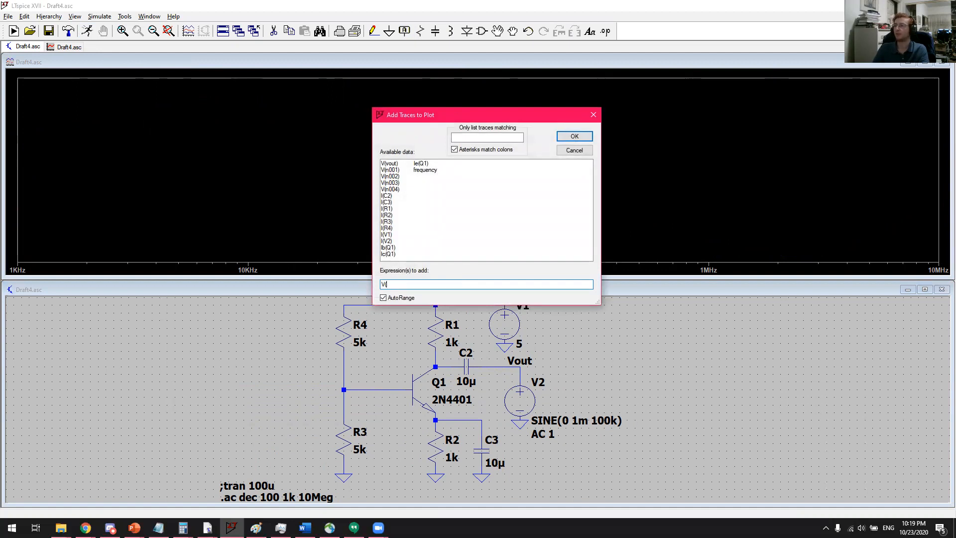
{"action": "type", "text": "V(vout)/I(C2"}
{"action": "left_click", "coordinate": [574, 136]}
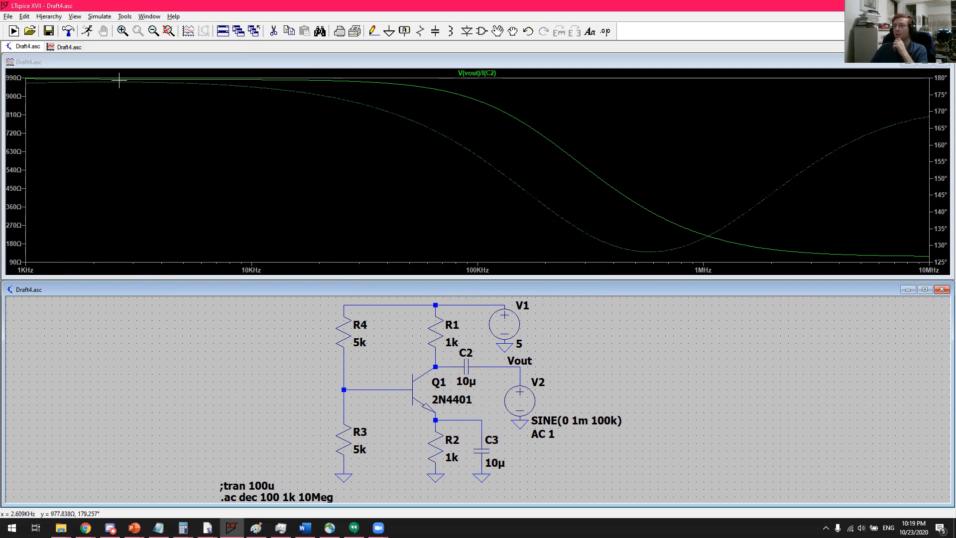
Step: Attach a cursor to the V(vout)/I(C2) trace, read magnitude and phase near 100 kHz, and close the readout
{"action": "right_click", "coordinate": [478, 75]}
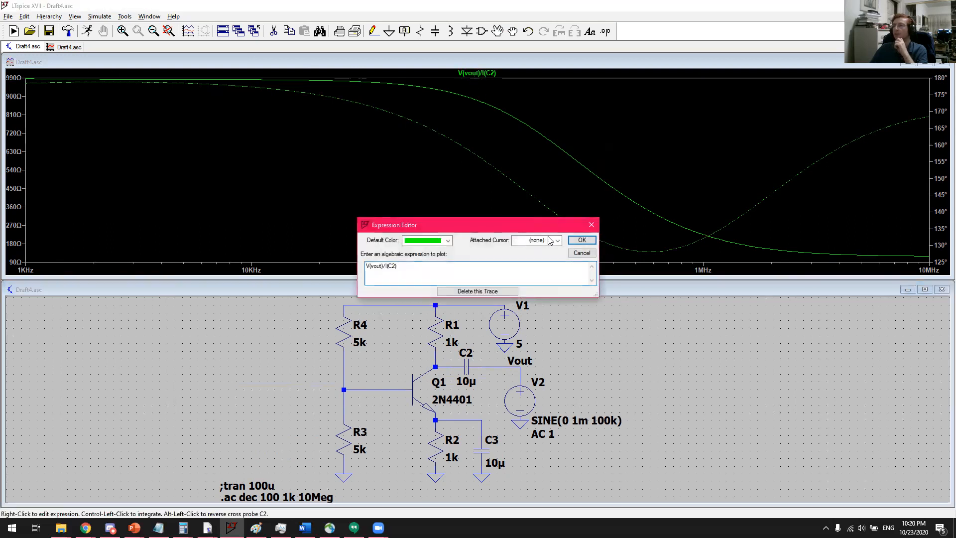
{"action": "left_click", "coordinate": [582, 240]}
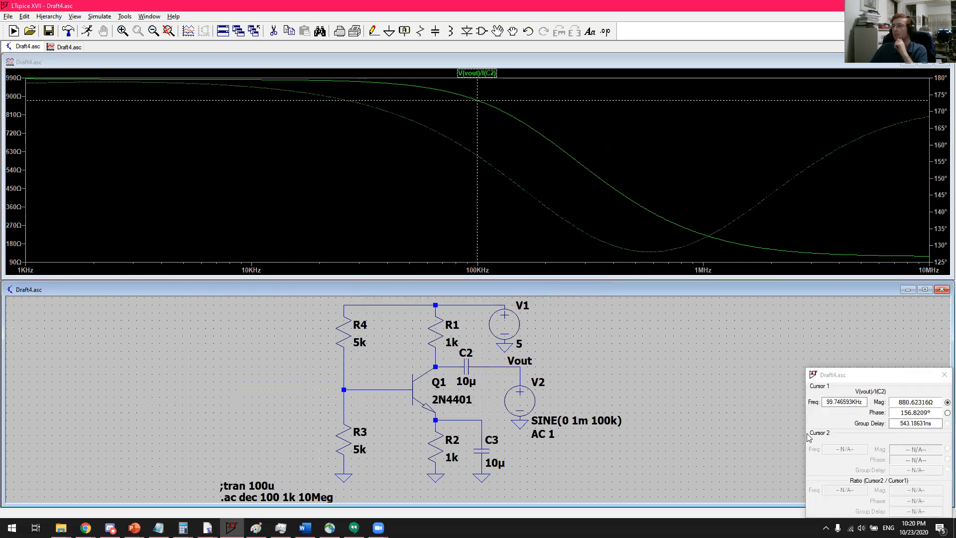
{"action": "left_click_drag", "start_coordinate": [938, 402], "coordinate": [783, 319]}
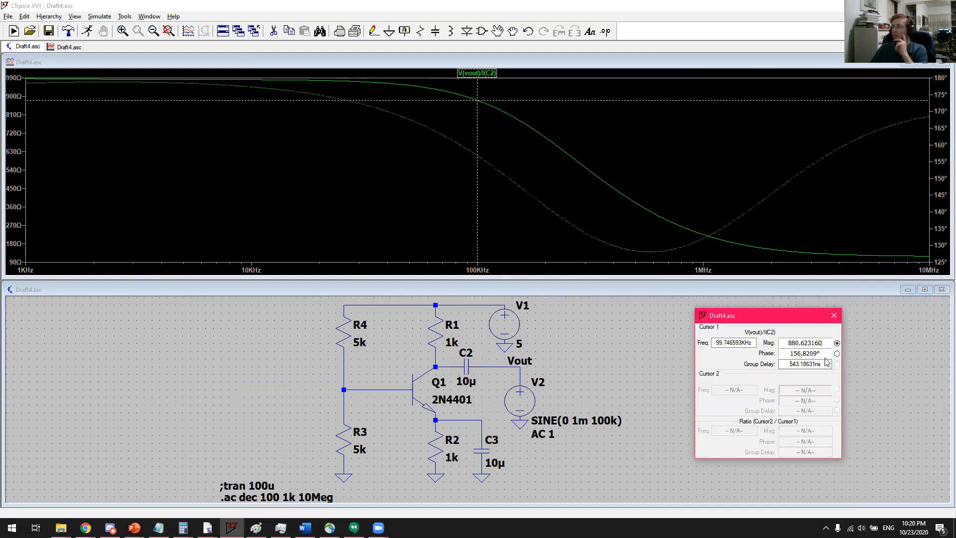
{"action": "left_click_drag", "start_coordinate": [788, 353], "coordinate": [816, 350]}
{"action": "left_click", "coordinate": [828, 354]}
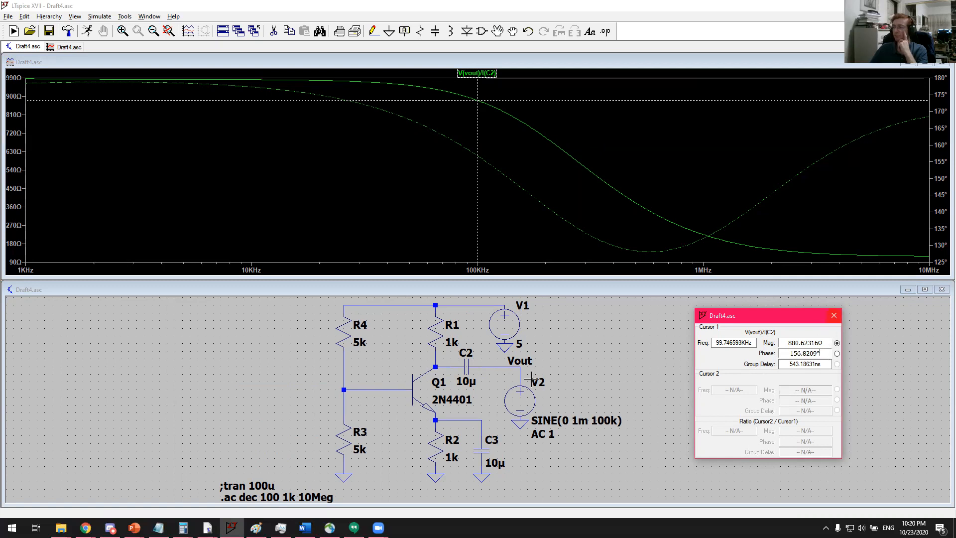
{"action": "left_click", "coordinate": [834, 316]}
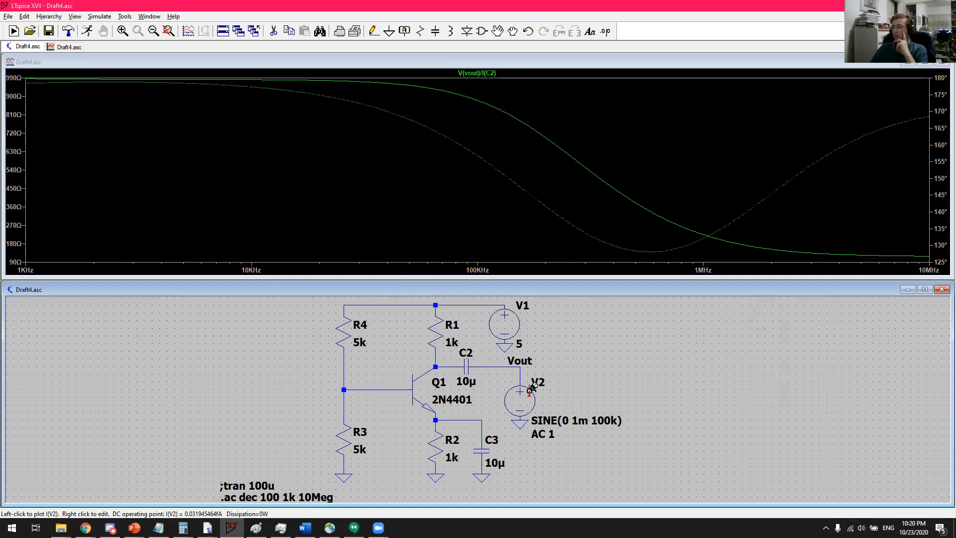
Step: Reverse the orientation of capacitor C2 in place and rerun the AC simulation
{"action": "key", "text": "F7"}
{"action": "left_click", "coordinate": [464, 366]}
{"action": "key", "text": "Escape"}
{"action": "left_click", "coordinate": [87, 34]}
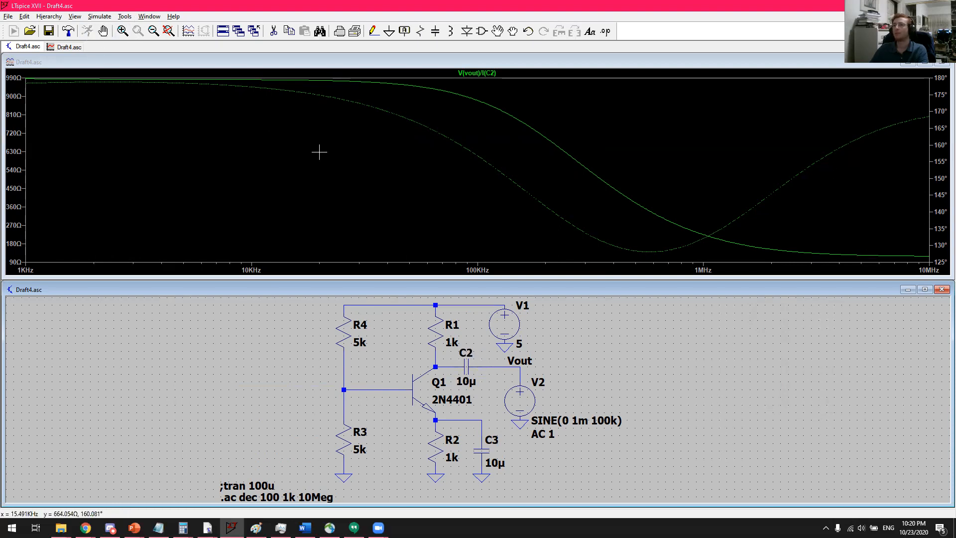
Step: Attach a cursor to the updated output impedance trace, read its magnitude and phase at 100 kHz, and close the readout
{"action": "right_click", "coordinate": [489, 73]}
{"action": "scroll", "coordinate": [548, 241], "scroll_direction": "down", "scroll_amount": 1}
{"action": "left_click", "coordinate": [580, 240]}
{"action": "left_click_drag", "start_coordinate": [767, 318], "coordinate": [617, 225]}
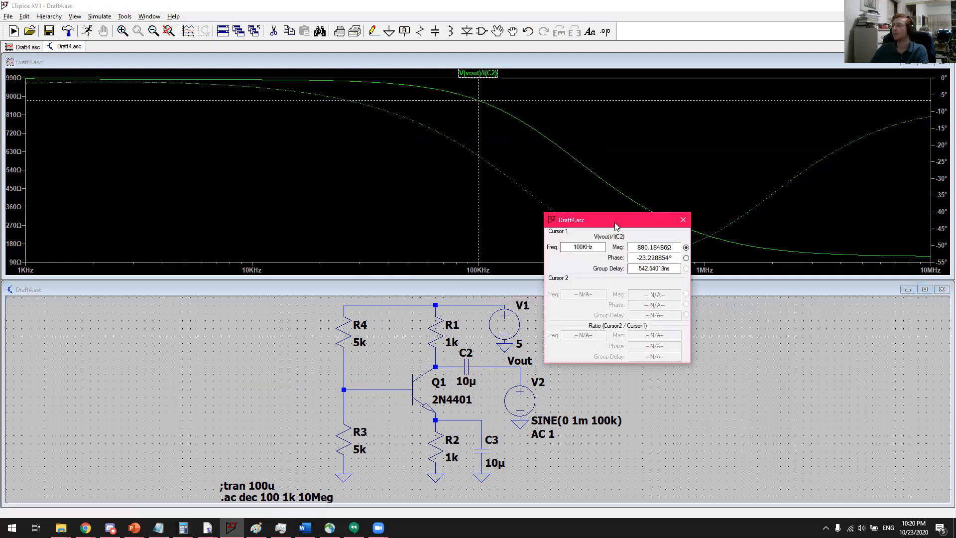
{"action": "double_click", "coordinate": [665, 259]}
{"action": "double_click", "coordinate": [632, 248]}
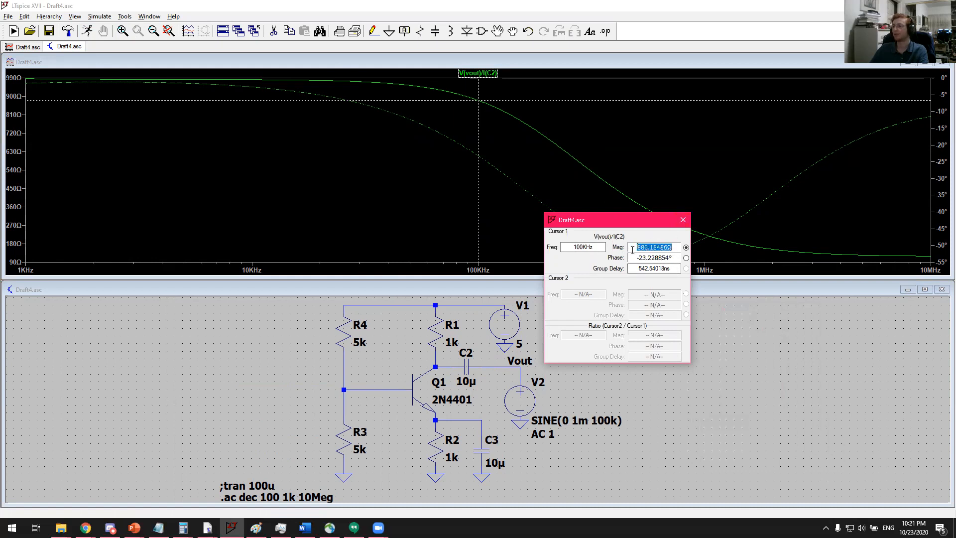
{"action": "left_click", "coordinate": [683, 220]}
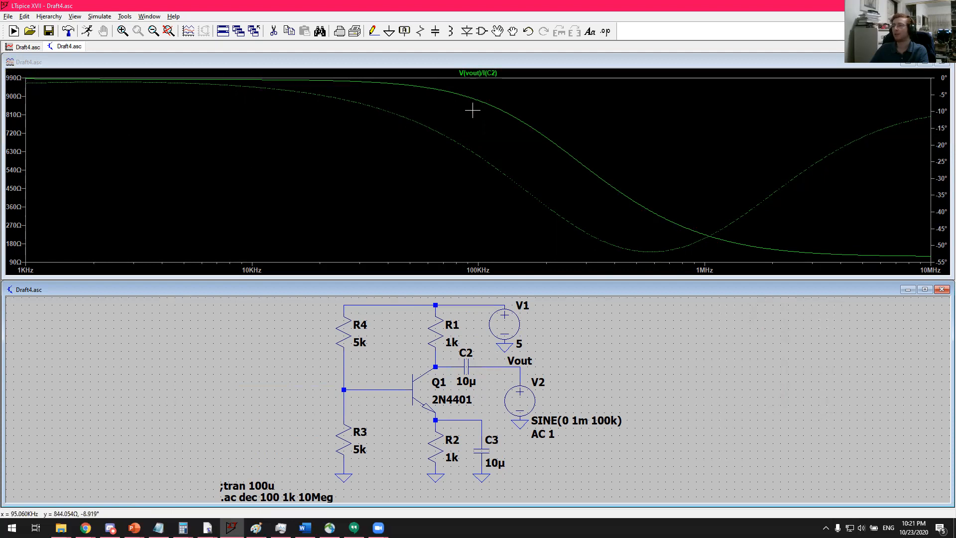
Step: Move source V2 back to the amplifier input, wire it to the R3/R4 base node, and ground its negative terminal
{"action": "key", "text": "F7"}
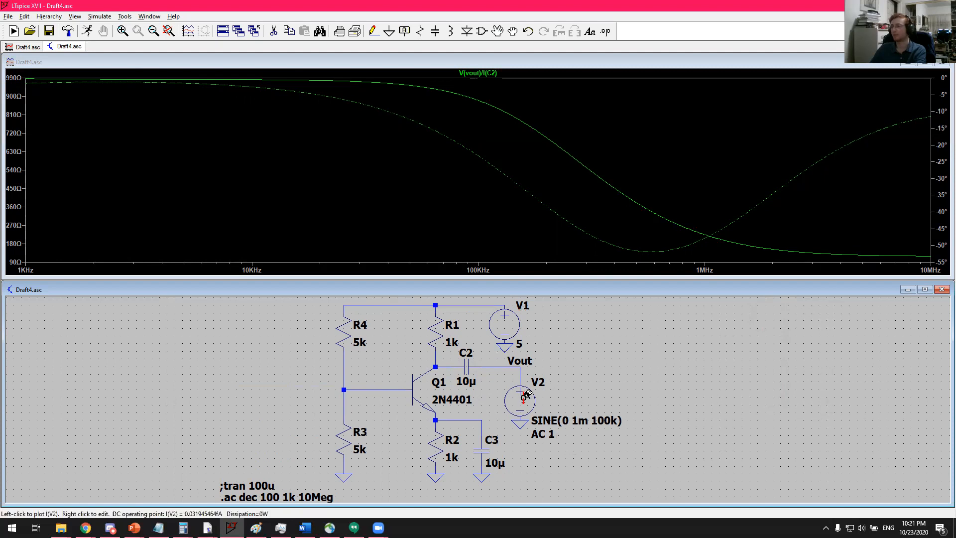
{"action": "left_click", "coordinate": [521, 397]}
{"action": "left_click", "coordinate": [228, 408]}
{"action": "key", "text": "Escape"}
{"action": "key", "text": "F3"}
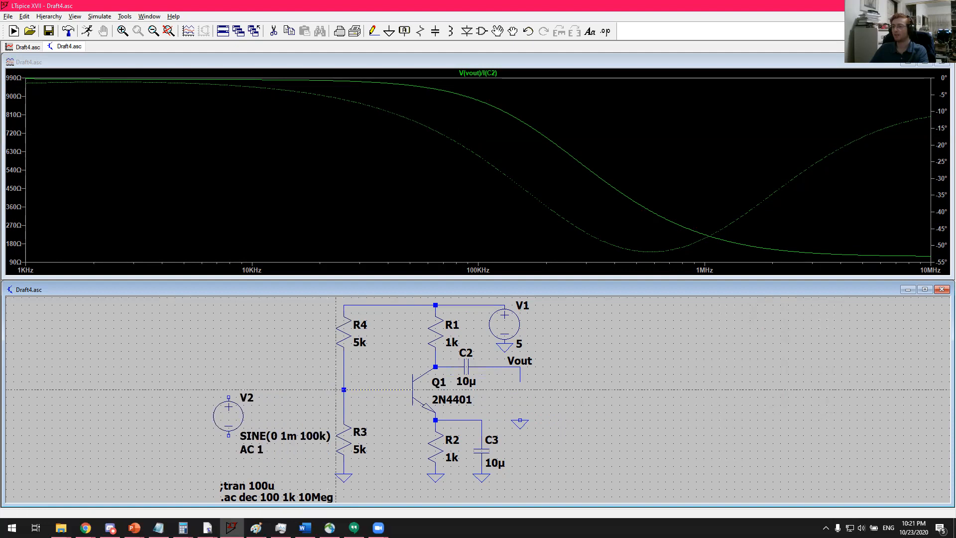
{"action": "left_click", "coordinate": [344, 389]}
{"action": "left_click", "coordinate": [229, 397]}
{"action": "key", "text": "Escape"}
{"action": "key", "text": "g"}
{"action": "left_click", "coordinate": [229, 436]}
Step: Delete the leftover ground, the Vout label and the stray wire at C2's output
{"action": "key", "text": "F5"}
{"action": "left_click", "coordinate": [523, 424]}
{"action": "left_click", "coordinate": [520, 378]}
{"action": "key", "text": "Escape"}
{"action": "key", "text": "F5"}
{"action": "left_click", "coordinate": [528, 367]}
Step: Add load resistor R5 between C2's output and ground, and set its value to 100k
{"action": "key", "text": "r"}
{"action": "left_click", "coordinate": [504, 392]}
{"action": "key", "text": "F3"}
{"action": "left_click", "coordinate": [482, 366]}
{"action": "left_click", "coordinate": [505, 366]}
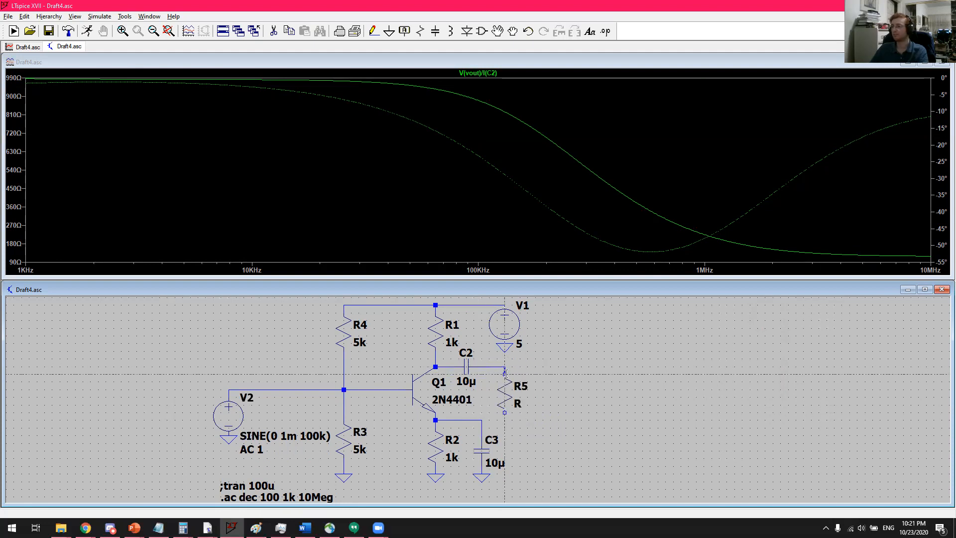
{"action": "key", "text": "g"}
{"action": "left_click", "coordinate": [505, 413]}
{"action": "key", "text": "Escape"}
{"action": "right_click", "coordinate": [512, 398]}
{"action": "type", "text": "100k"}
{"action": "key", "text": "Return"}
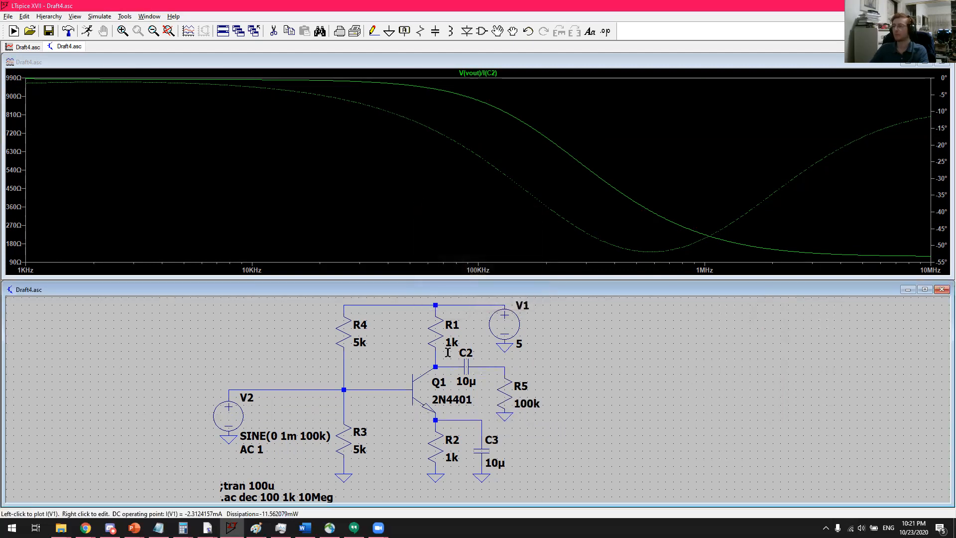
{"action": "scroll", "coordinate": [243, 438], "scroll_direction": "down", "scroll_amount": 2}
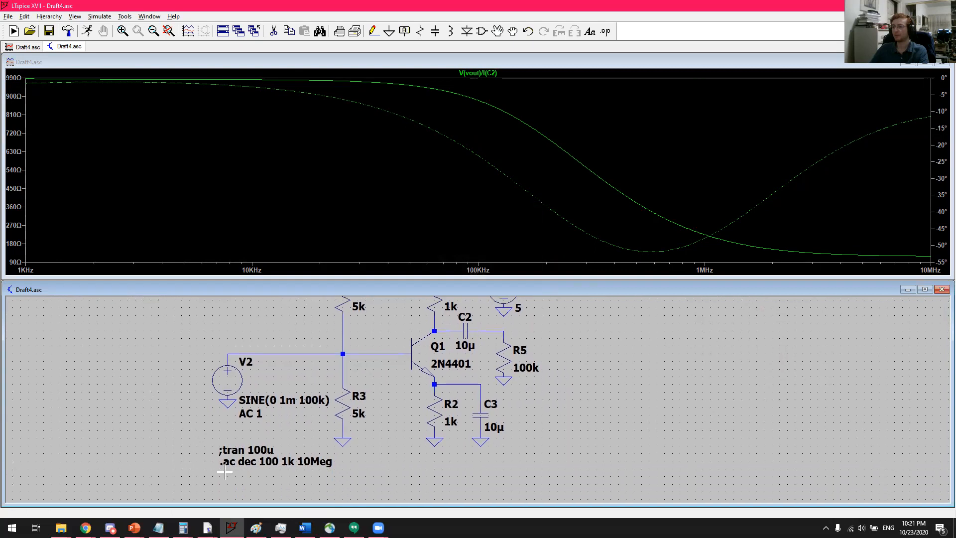
{"action": "right_click", "coordinate": [228, 464]}
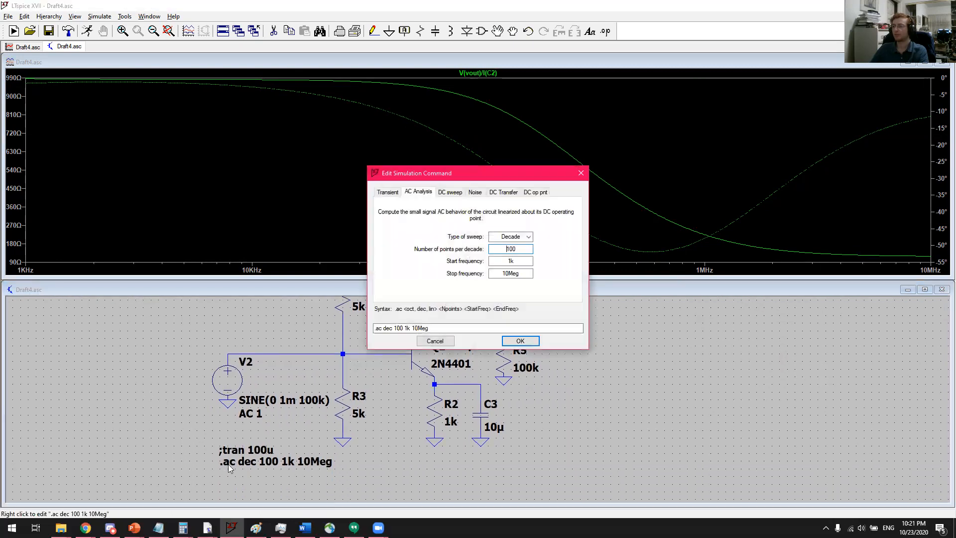
{"action": "left_click", "coordinate": [375, 329]}
{"action": "left_click", "coordinate": [374, 329]}
{"action": "key", "text": "Escape"}
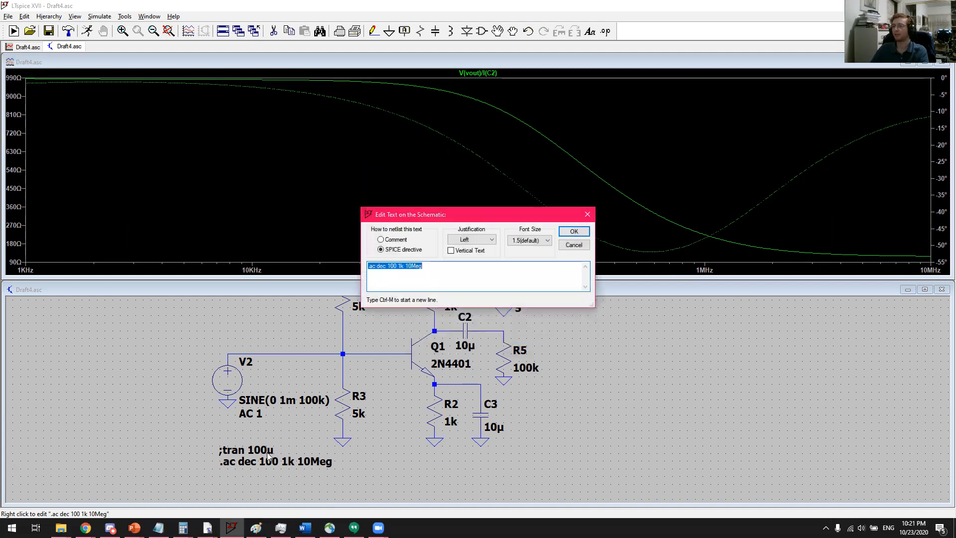
{"action": "key", "text": "Escape"}
Step: Comment out the .ac dec 100 1k 10Meg directive with a leading semicolon
{"action": "right_click", "coordinate": [245, 465]}
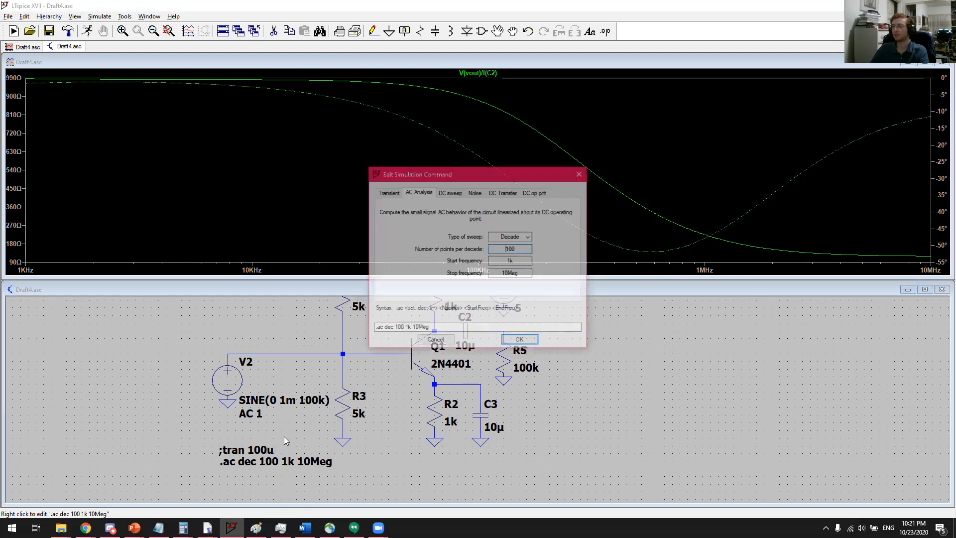
{"action": "left_click", "coordinate": [377, 329]}
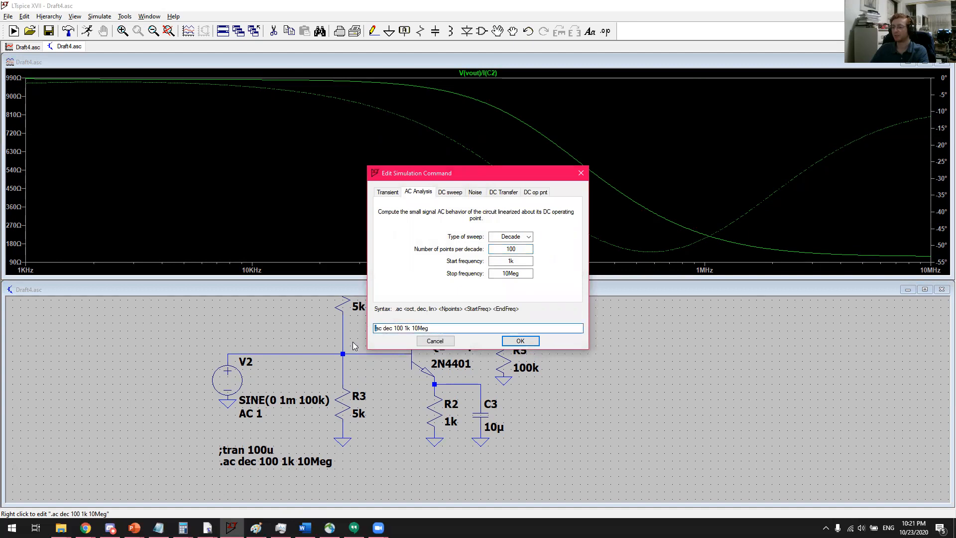
{"action": "type", "text": ";"}
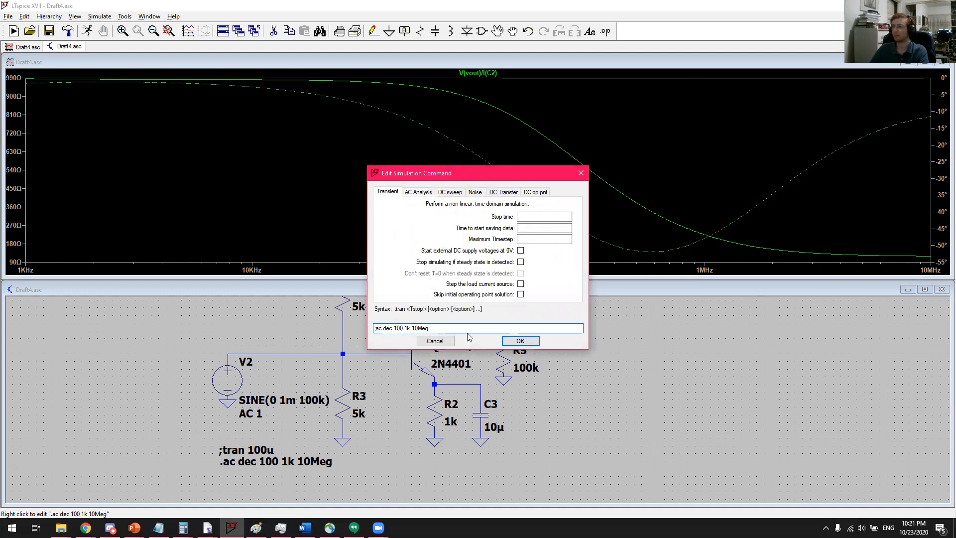
{"action": "left_click", "coordinate": [523, 342]}
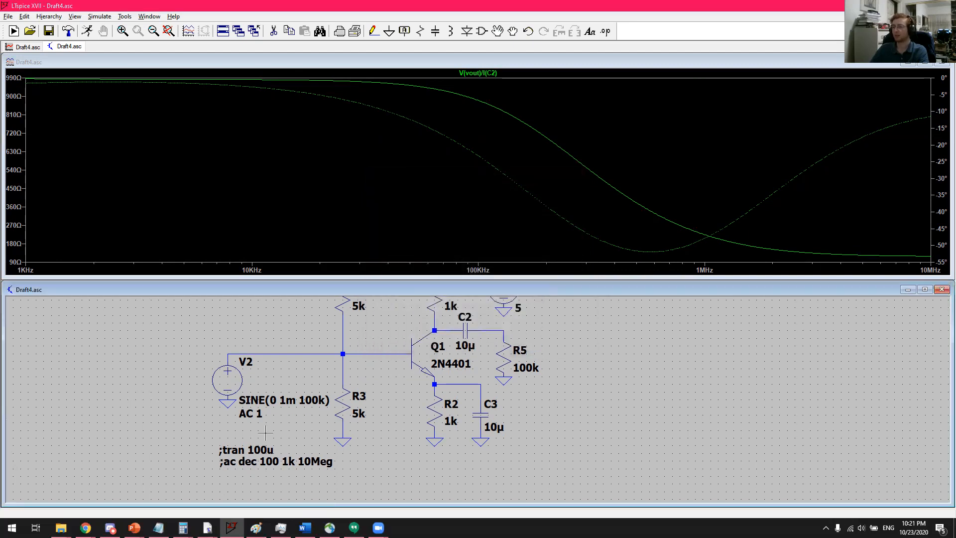
Step: Reactivate the transient directive by changing it to .tran 100u
{"action": "right_click", "coordinate": [228, 450]}
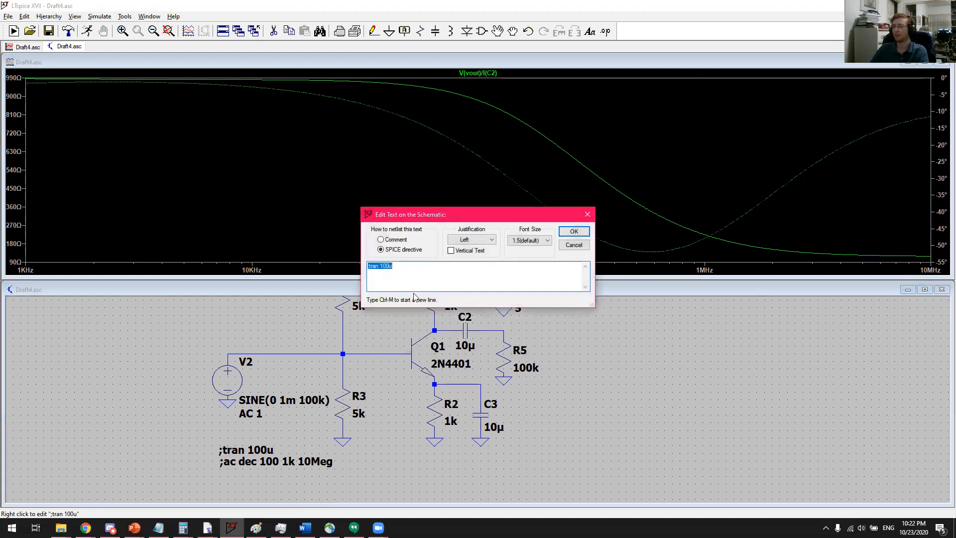
{"action": "key", "text": "Home"}
{"action": "type", "text": "."}
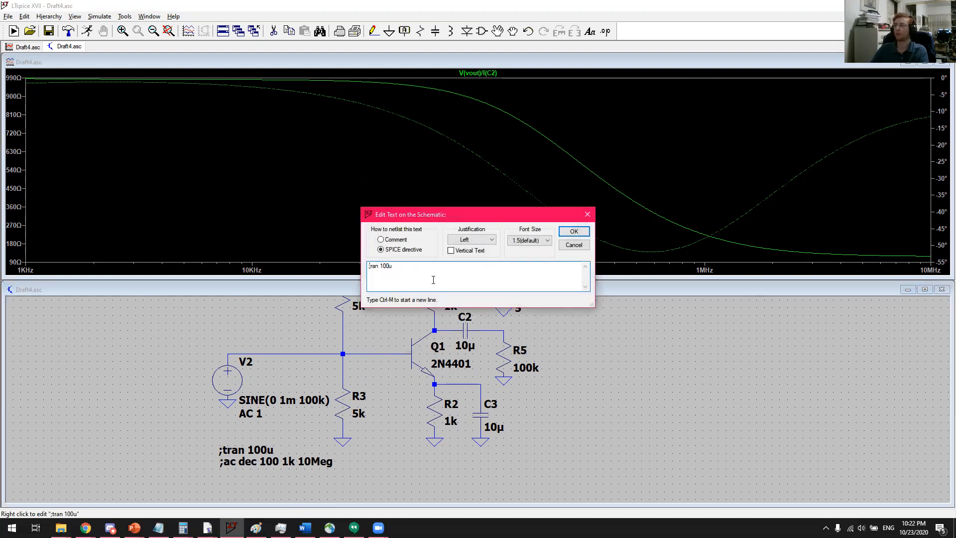
{"action": "left_click", "coordinate": [570, 232]}
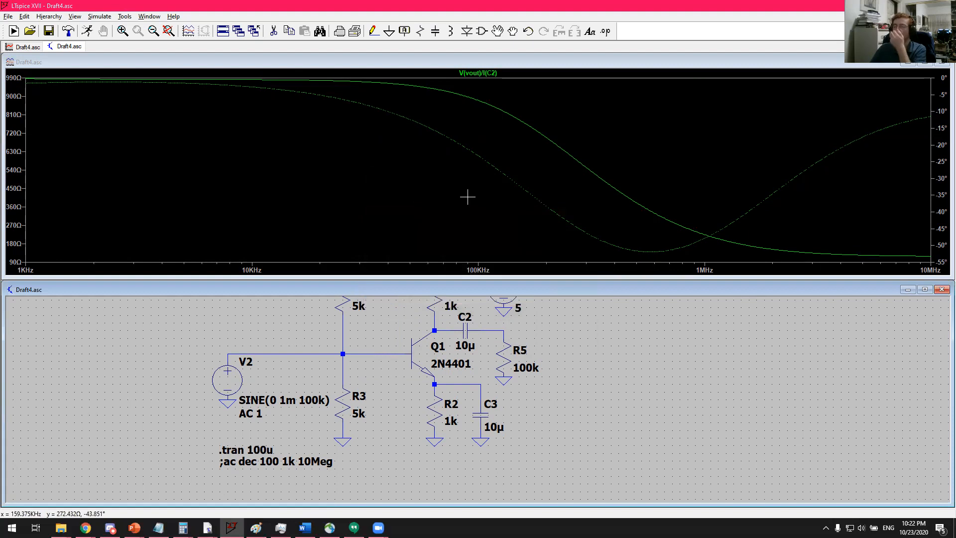
Step: Run the transient simulation and plot the output voltage at the node between C2 and R5
{"action": "left_click", "coordinate": [87, 31]}
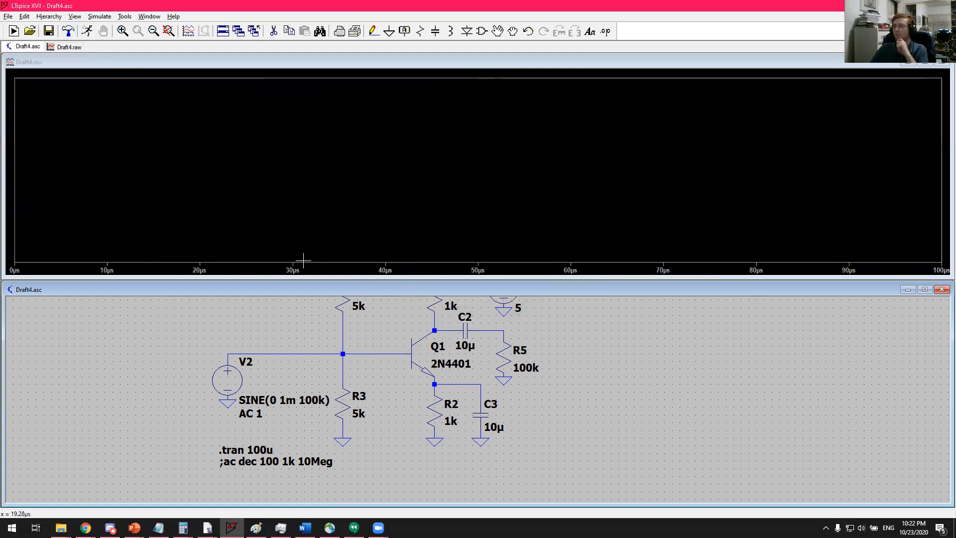
{"action": "left_click_drag", "start_coordinate": [587, 408], "coordinate": [592, 440]}
{"action": "left_click", "coordinate": [504, 362]}
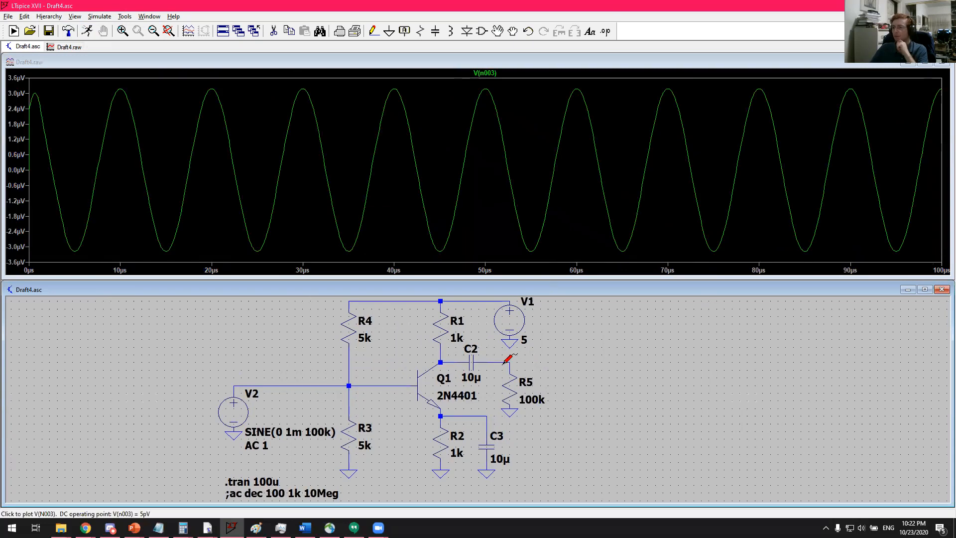
Step: Insert a 10µ coupling capacitor in the wire between V2 and Q1's base node, and rerun the transient simulation
{"action": "key", "text": "c"}
{"action": "left_click", "coordinate": [301, 387]}
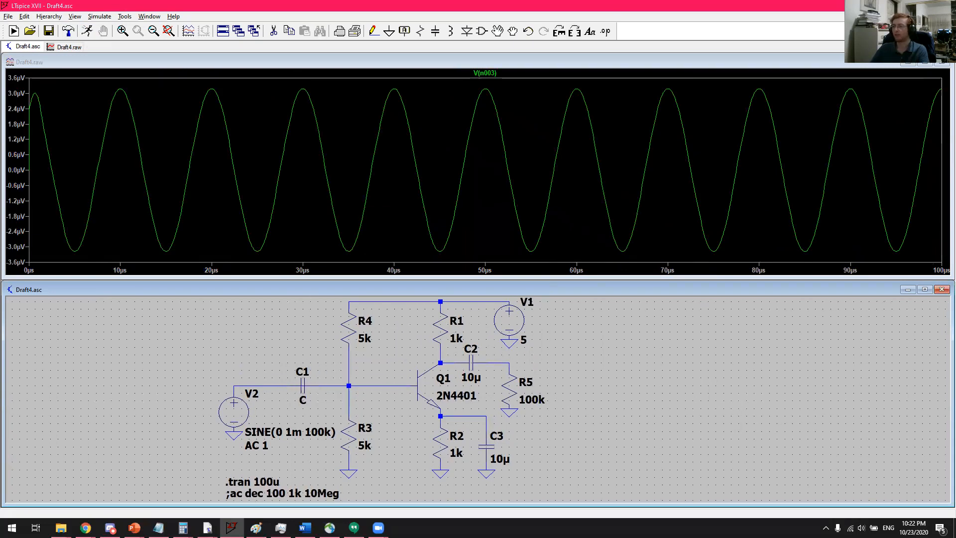
{"action": "right_click", "coordinate": [303, 389]}
{"action": "type", "text": "10u"}
{"action": "key", "text": "Return"}
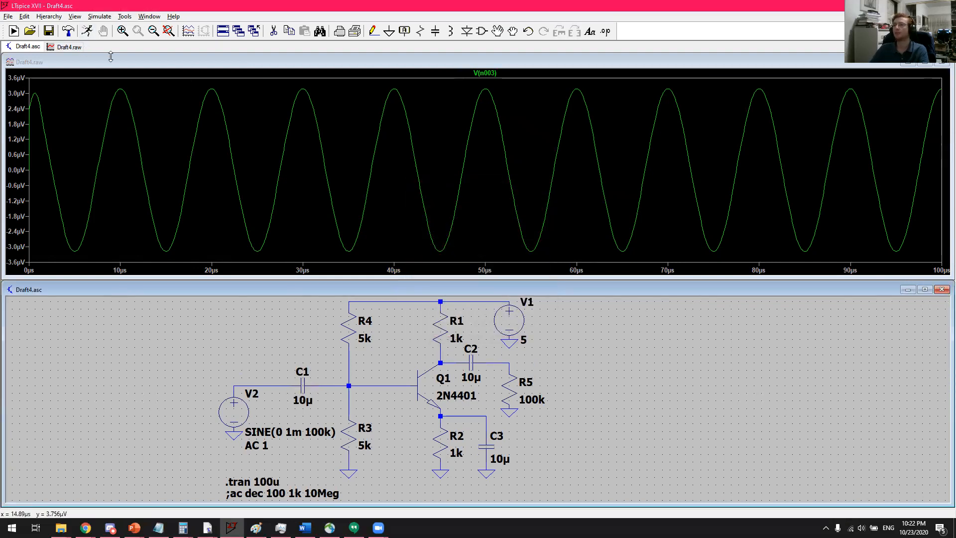
{"action": "left_click", "coordinate": [14, 31]}
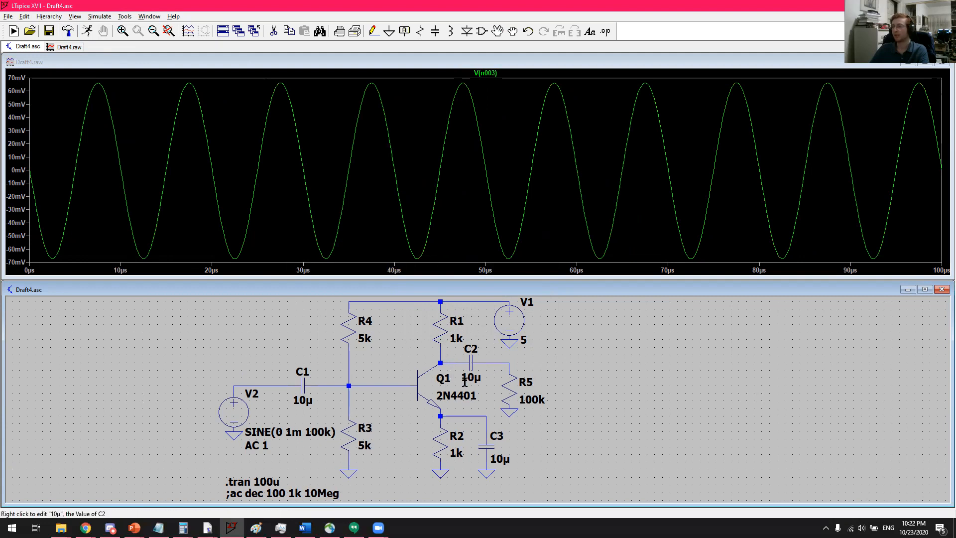
Step: Set load resistor R5 to 880 ohms and rerun the transient simulation
{"action": "right_click", "coordinate": [509, 392]}
{"action": "type", "text": "880"}
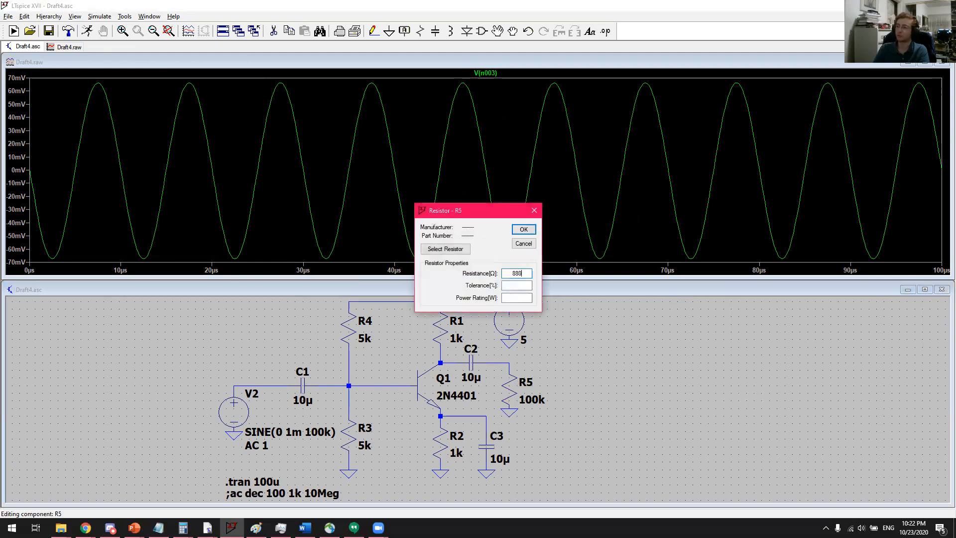
{"action": "key", "text": "Return"}
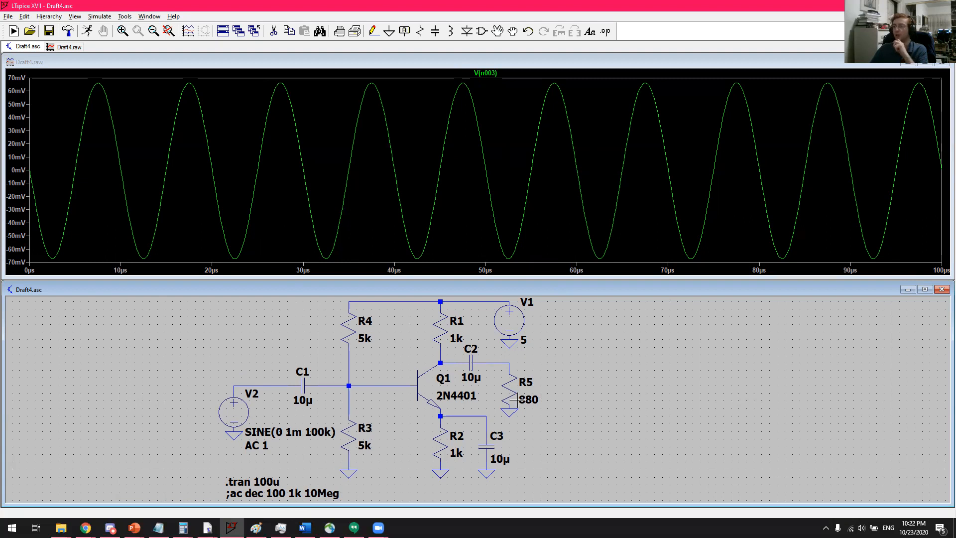
{"action": "left_click", "coordinate": [88, 31]}
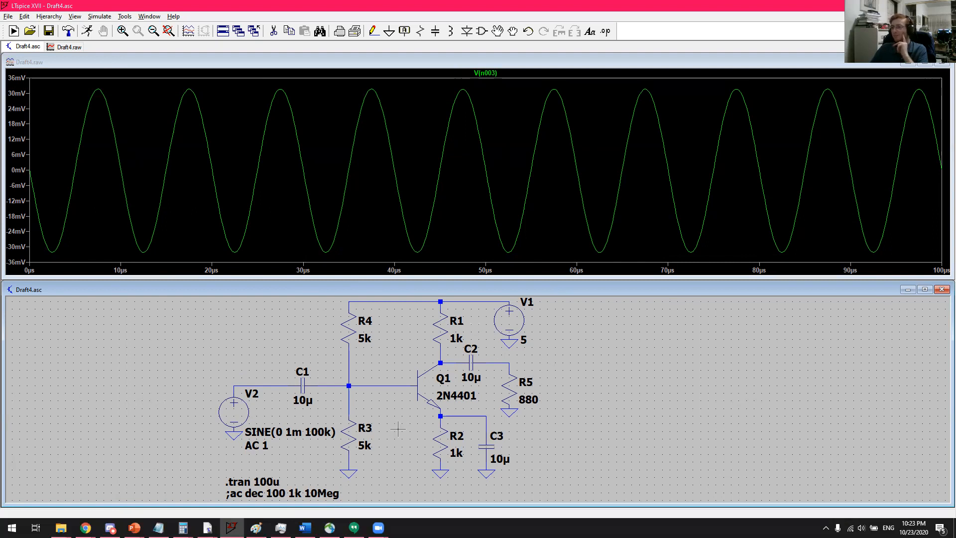
{"action": "scroll", "coordinate": [391, 427], "scroll_direction": "down", "scroll_amount": 1}
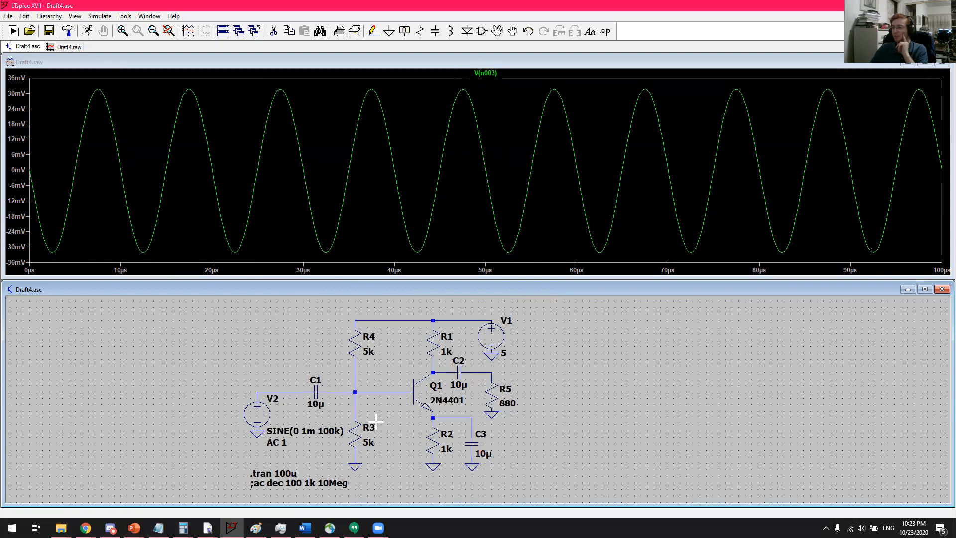